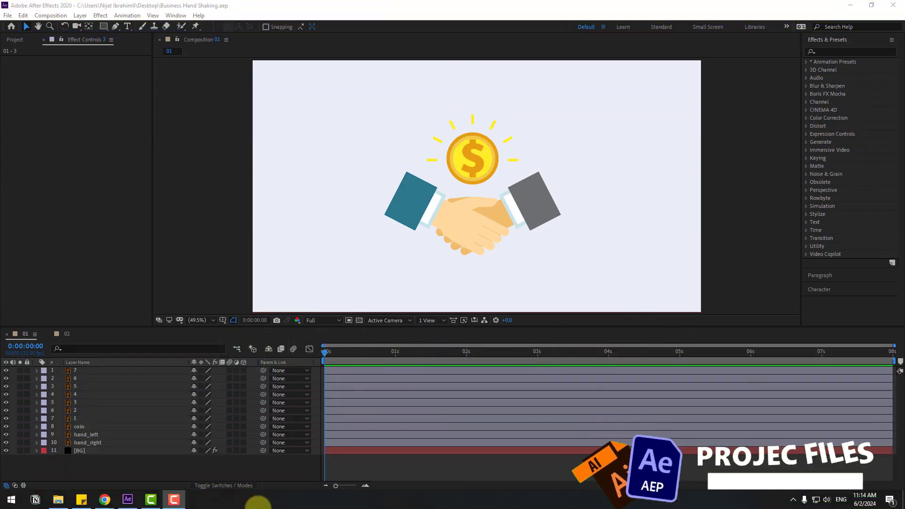
Step: Lock the BG layer so the background cannot be selected or moved
left_click(80, 450)
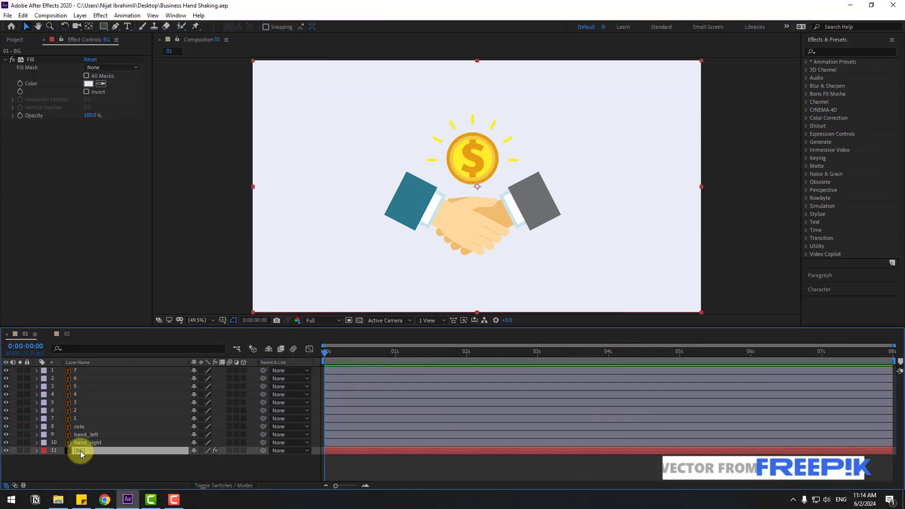
left_click(27, 452)
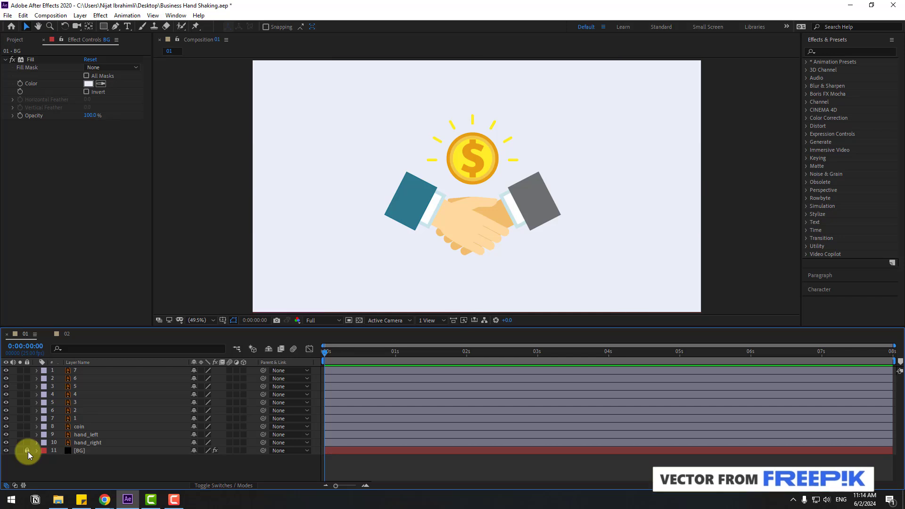
Step: Move the anchor point of the hand_left layer onto its teal sleeve
left_click(410, 208)
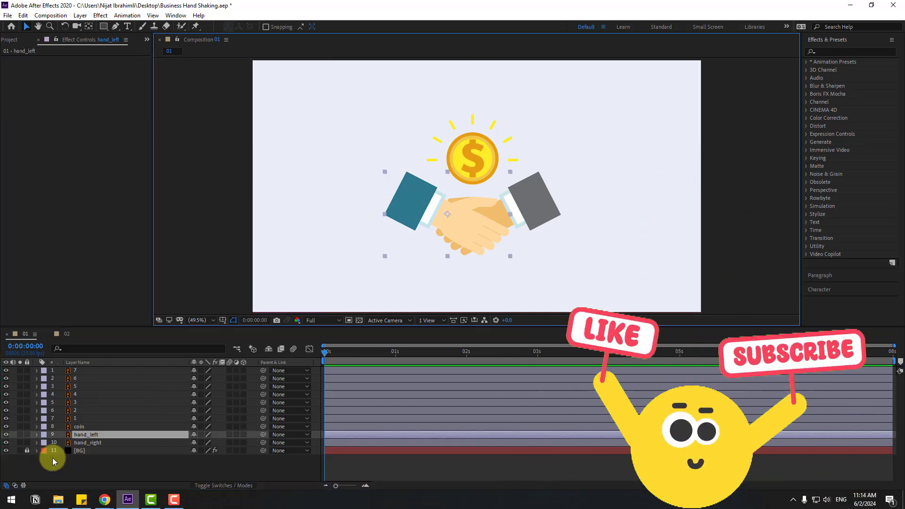
left_click(88, 27)
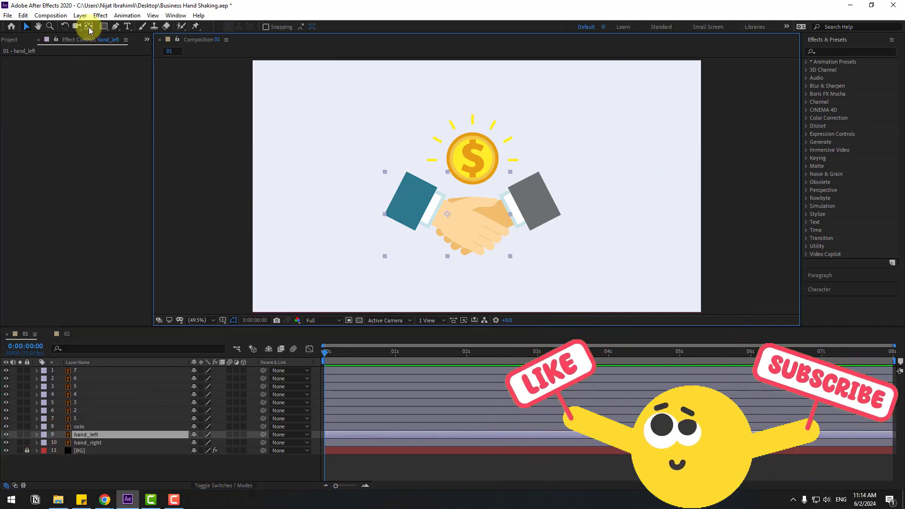
left_click_drag(449, 218, 402, 197)
left_click(28, 29)
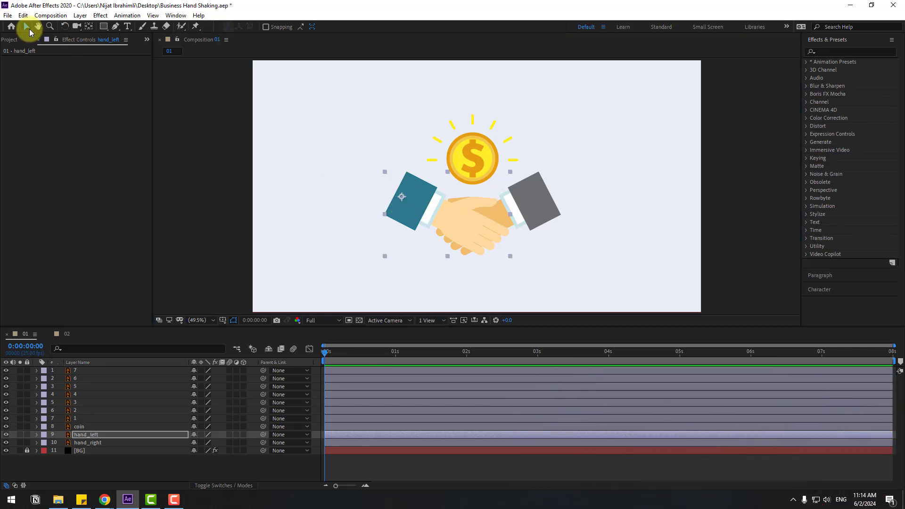
Step: Move the anchor point of the hand_right layer onto its gray sleeve
left_click(91, 442)
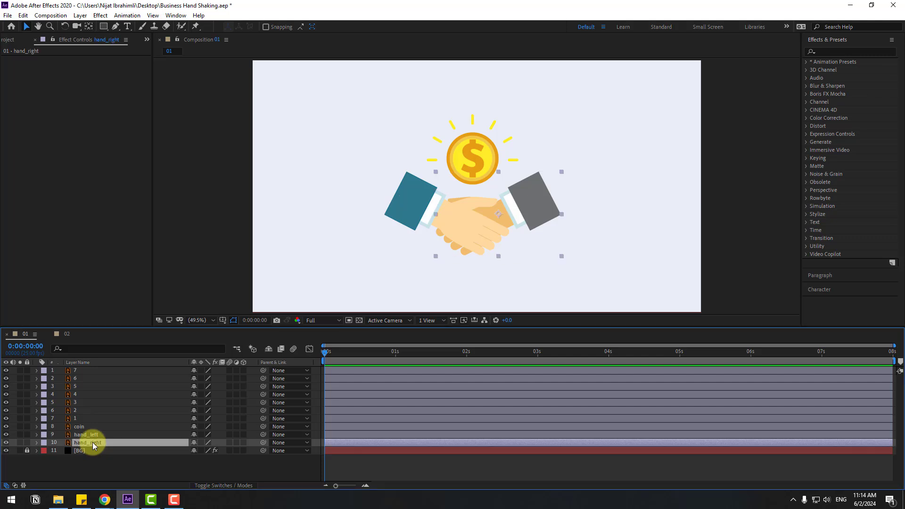
left_click(89, 30)
left_click_drag(498, 214, 541, 197)
left_click(26, 27)
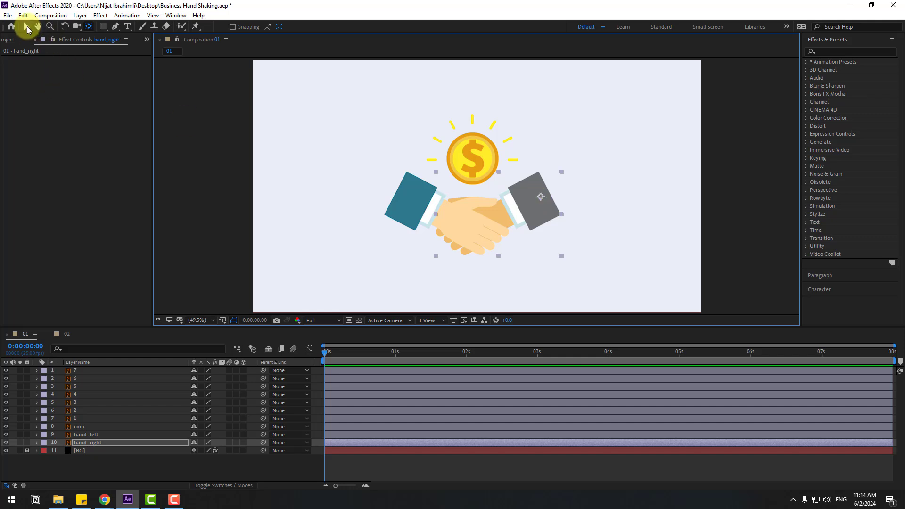
Step: Add Position keyframes at 1 second to both the hand_left and hand_right layers
left_click(90, 437)
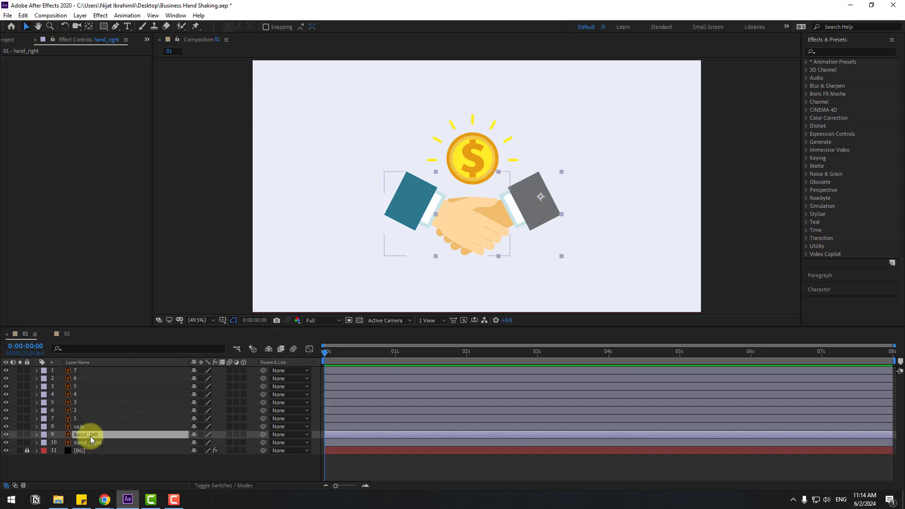
left_click(99, 446, "ctrl")
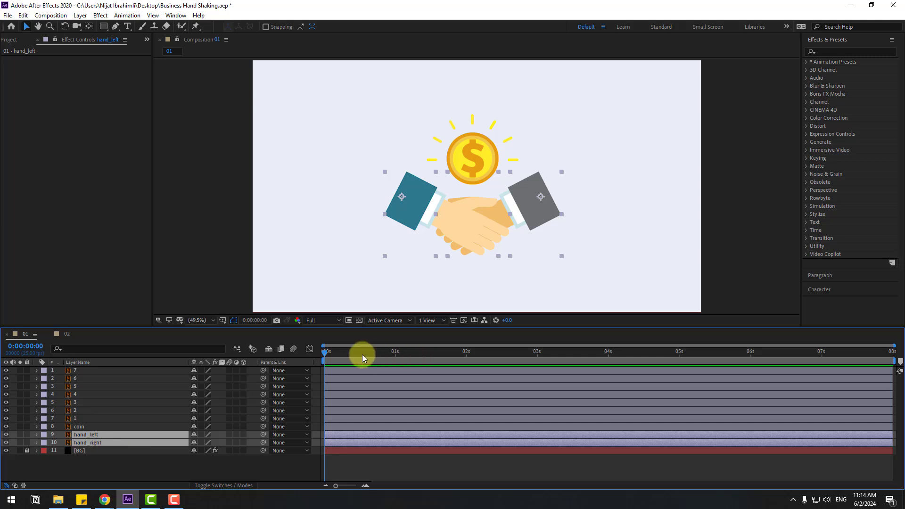
left_click_drag(327, 352, 395, 357)
key("p")
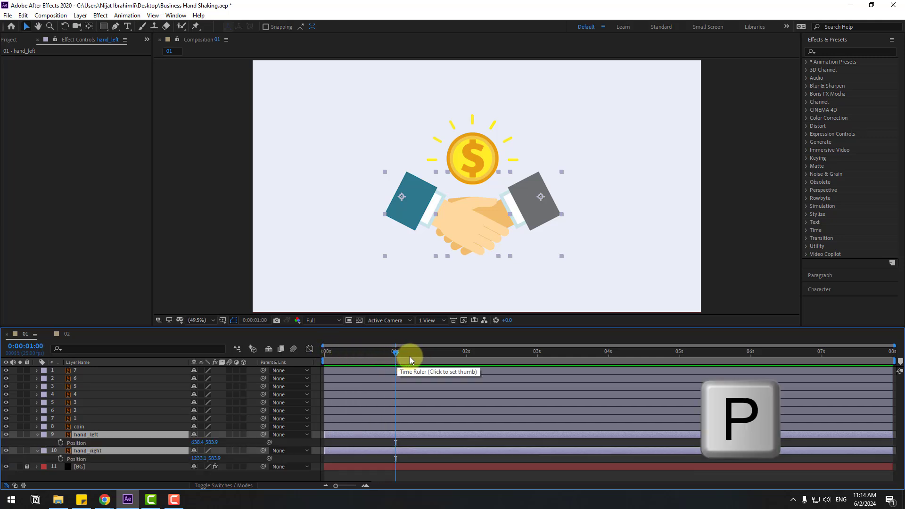
left_click(60, 442)
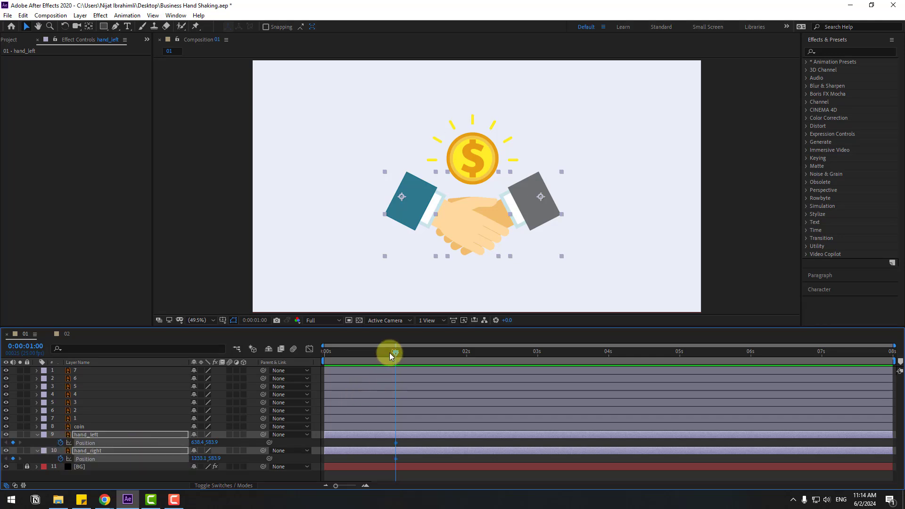
Step: At 0 seconds, move hand_left beyond the canvas's left edge and hand_right beyond its right edge, slightly higher than their handshake positions
left_click_drag(389, 352, 325, 355)
left_click(110, 443)
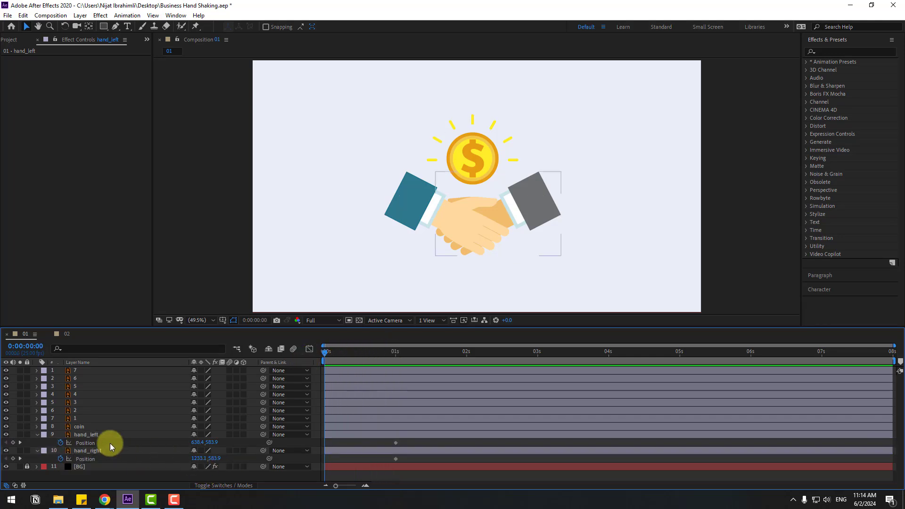
left_click(92, 434)
left_click_drag(461, 234, 194, 164)
left_click(520, 211)
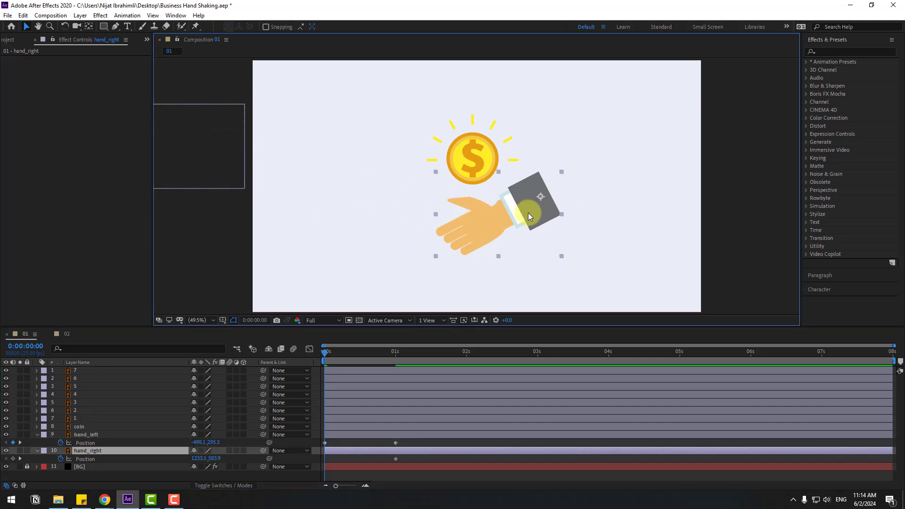
left_click_drag(526, 211, 796, 176)
Step: Apply Easy Ease to all Position keyframes of both hands and preview the motion
left_click_drag(402, 444, 320, 459)
right_click(325, 460)
mouse_move(343, 454)
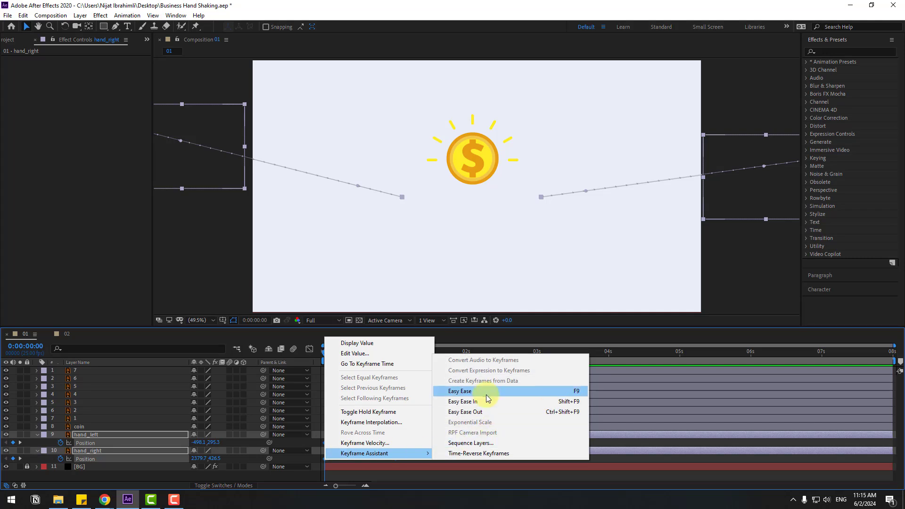
key("F9")
left_click(552, 393)
key("space")
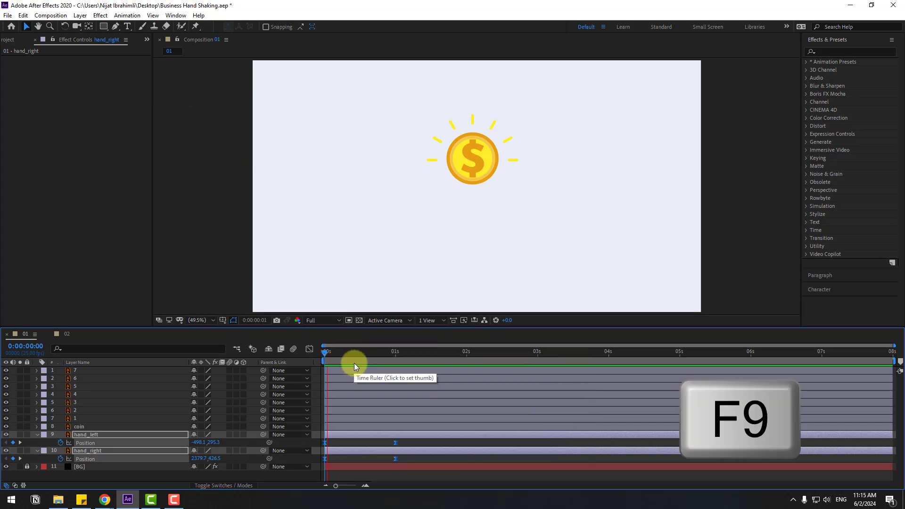
Step: At frame 12, lower hand_left to about -4.3, 653 and bend its motion path into a smooth downward arc, with a preview
mouse_move(349, 358)
left_mouse_down()
mouse_move(338, 353)
mouse_move(360, 355)
left_mouse_up()
left_click(375, 437)
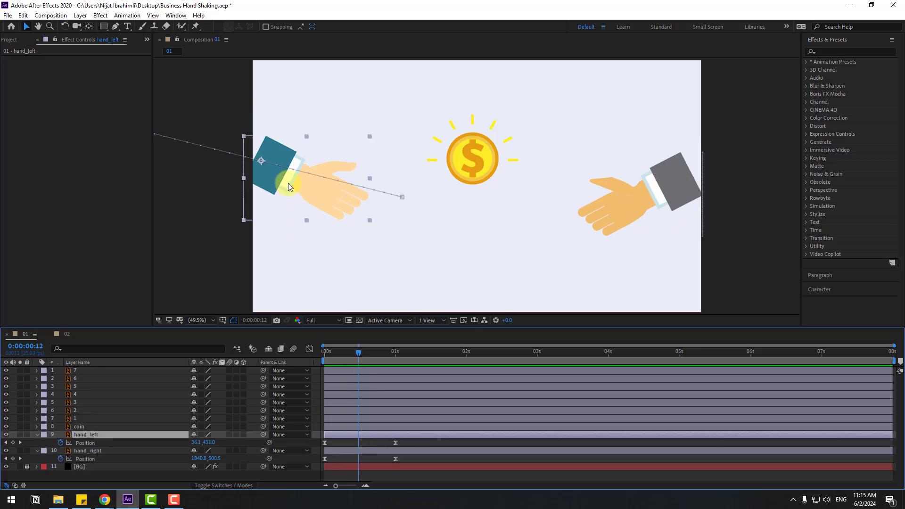
left_click_drag(288, 186, 280, 237)
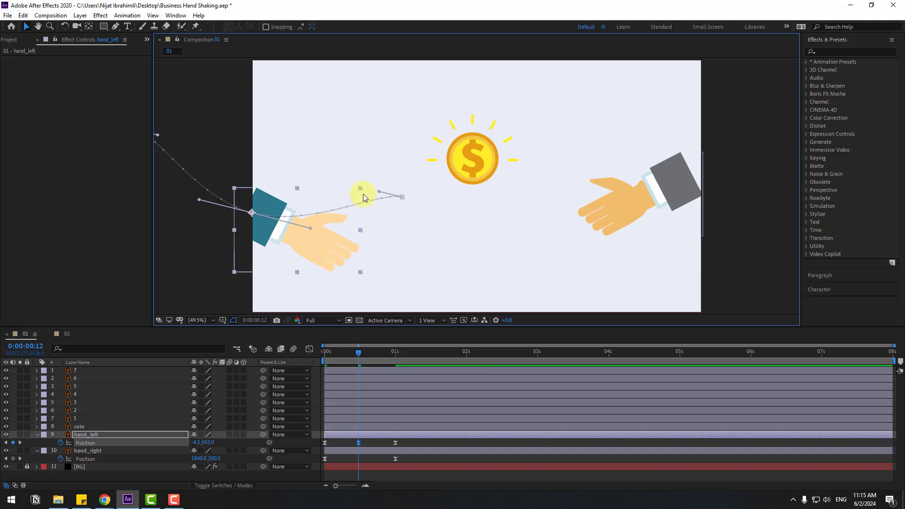
left_click_drag(377, 191, 370, 218)
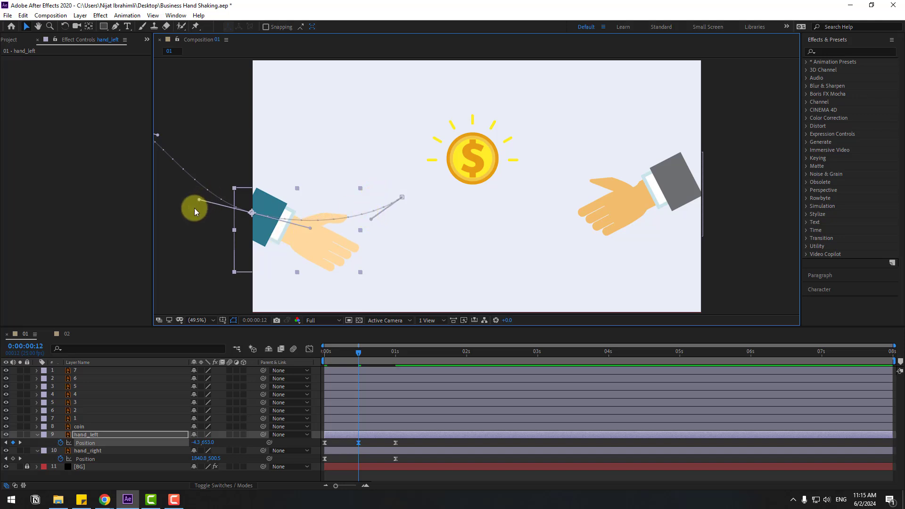
left_click_drag(194, 208, 276, 198)
left_click_drag(238, 125, 242, 155)
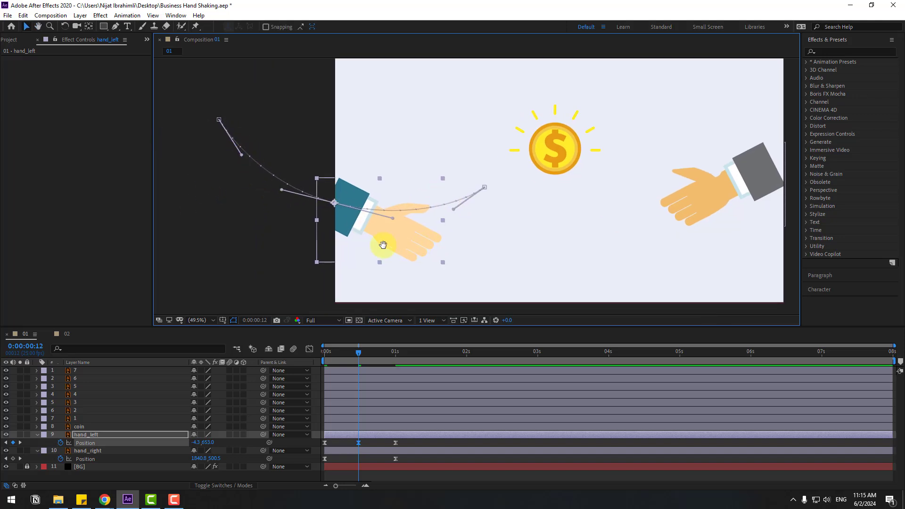
left_click_drag(382, 245, 329, 245)
left_click(335, 357)
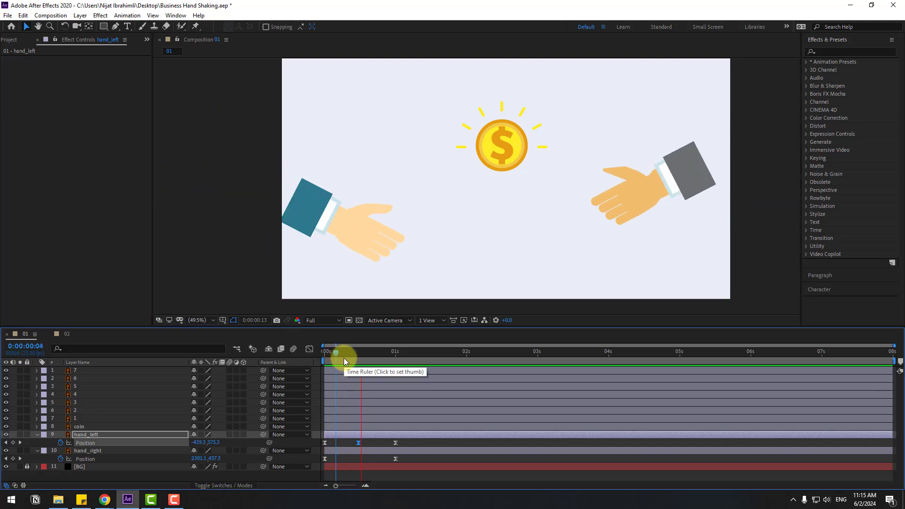
Step: At frame 13, lower hand_right to about 1772.1, 669.9, curve its motion path into a matching arc, and preview it
left_click_drag(343, 358, 358, 357)
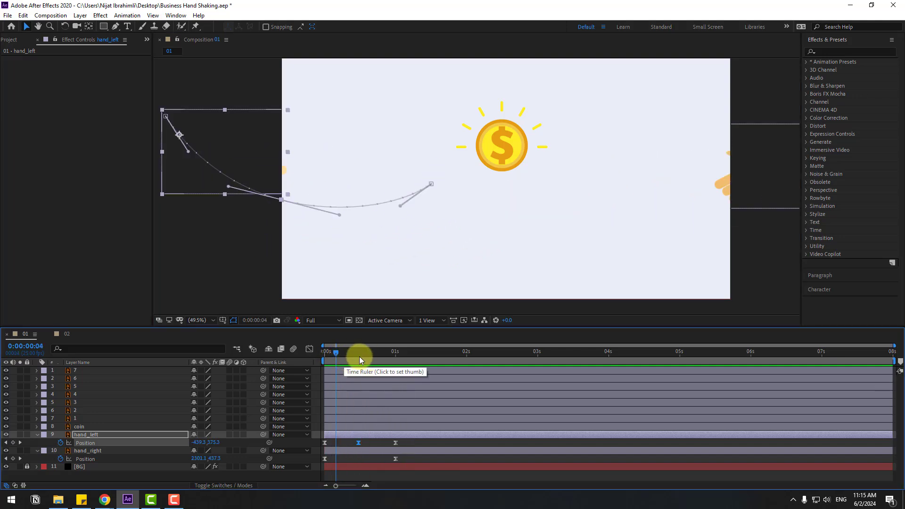
left_click(90, 451)
mouse_move(361, 358)
left_mouse_down()
mouse_move(345, 355)
mouse_move(363, 353)
left_mouse_up()
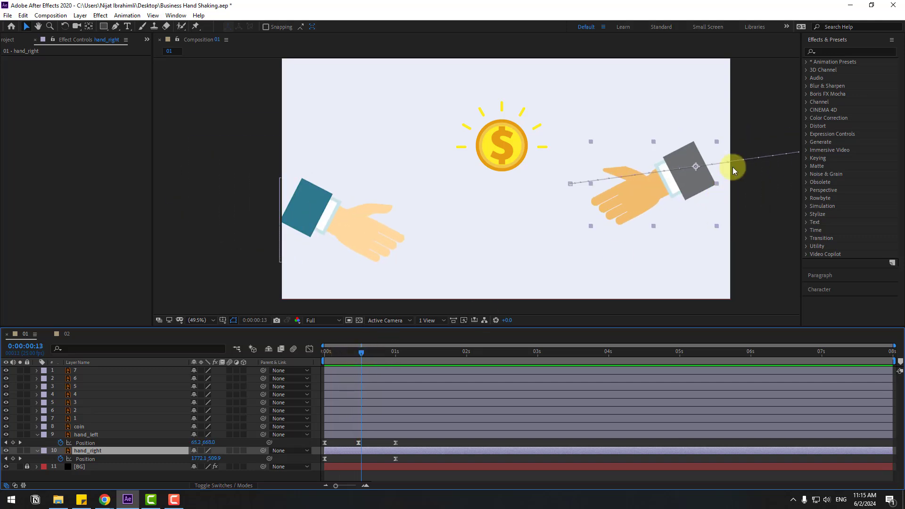
left_click_drag(215, 459, 311, 438)
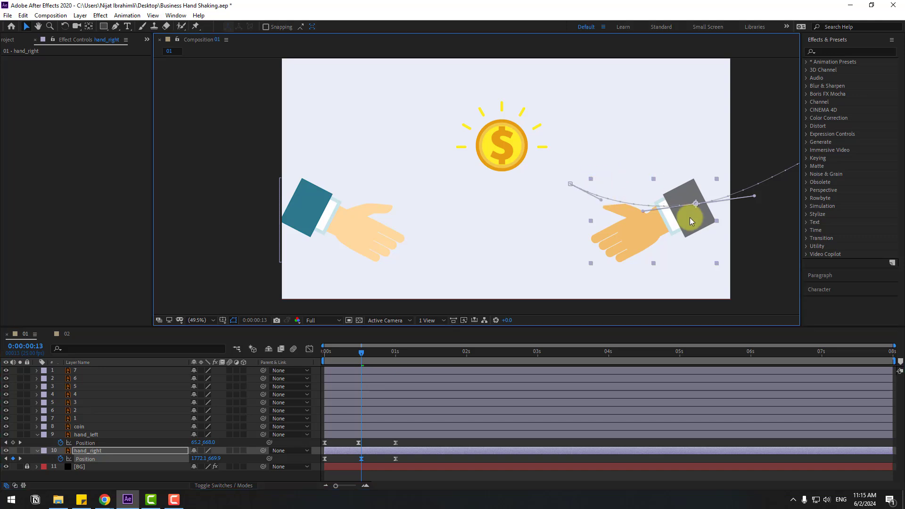
left_click_drag(691, 215, 565, 216)
left_click_drag(683, 150, 680, 175)
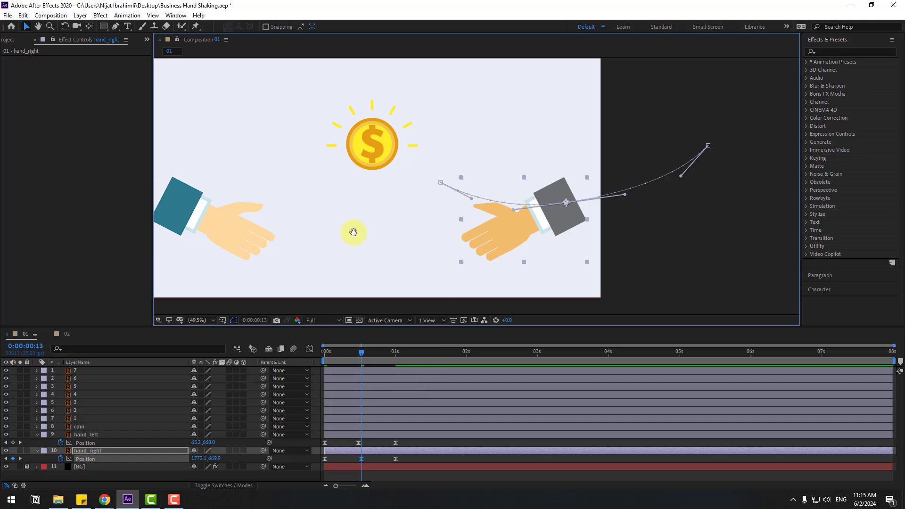
key("space")
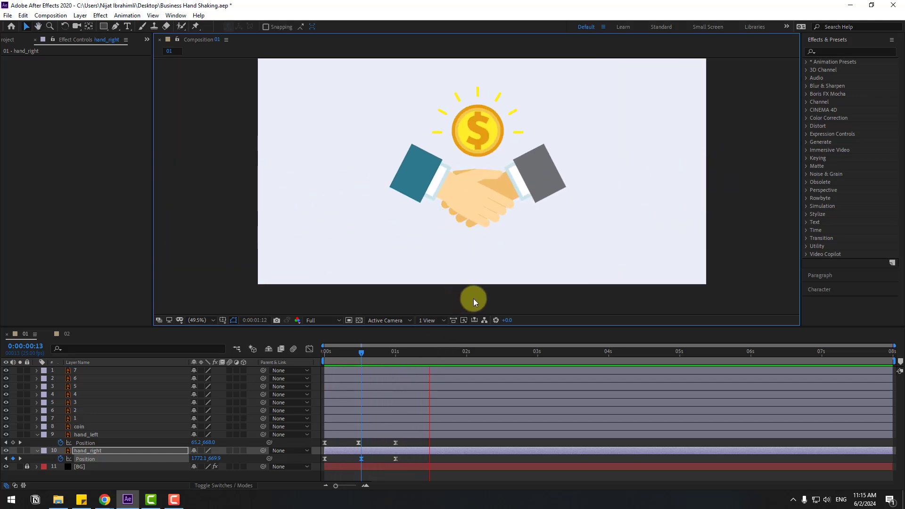
key("space")
Step: Add a Rotation keyframe to hand_left at 0 seconds and set its rotation to 17°
left_click(83, 436)
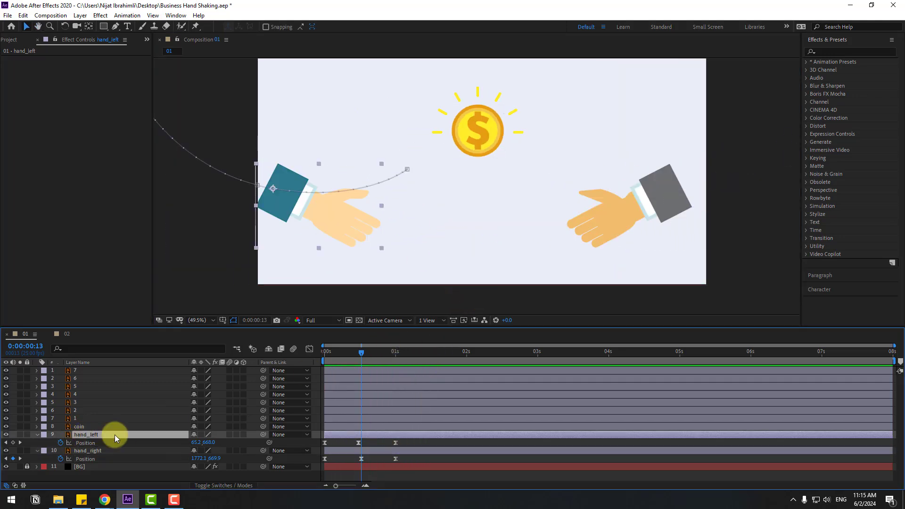
key("shift+r")
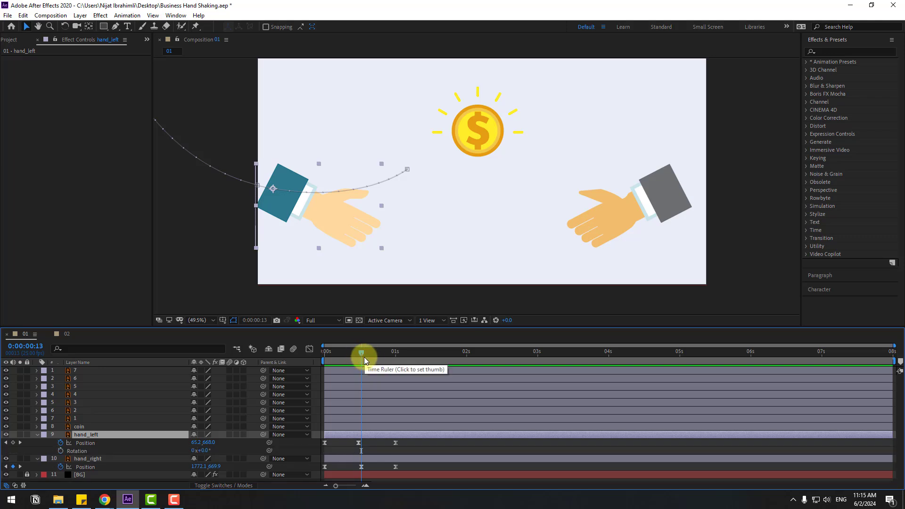
left_click(358, 353)
left_click_drag(358, 353, 319, 357)
left_click(61, 451)
key("comma")
key("comma")
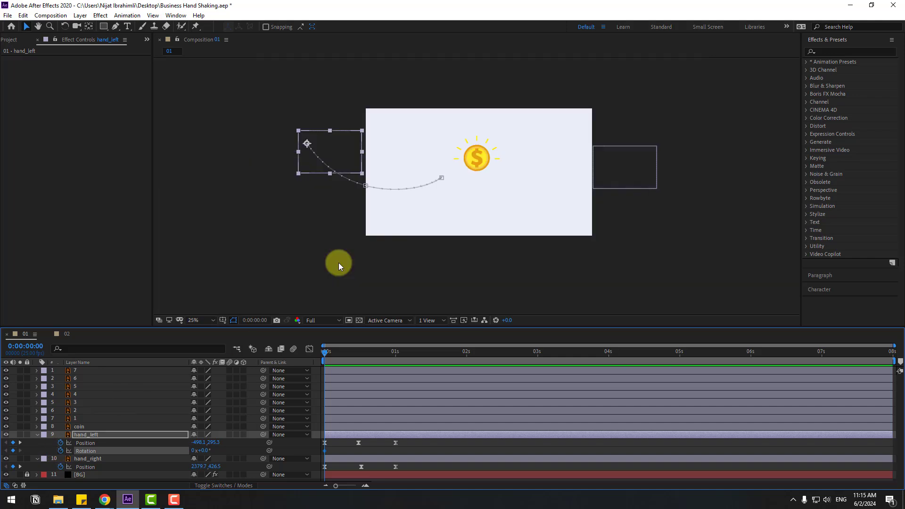
left_click_drag(200, 451, 210, 451)
Step: Rotate hand_left counter-clockwise at frame 12 and set its rotation to 0° at 1 second
left_click_drag(343, 357, 359, 361)
mouse_move(202, 451)
left_mouse_down()
mouse_move(191, 453)
mouse_move(202, 450)
left_mouse_up()
left_click_drag(357, 356, 395, 355)
left_click(205, 452)
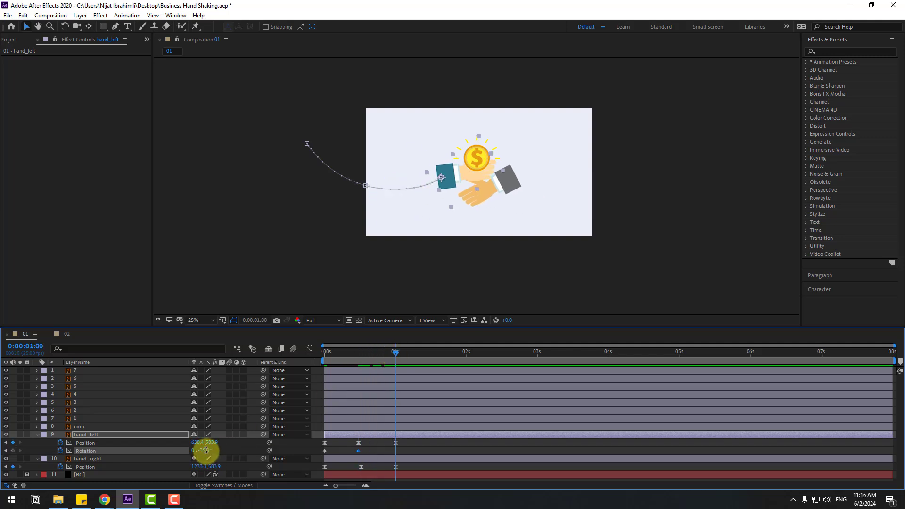
type("0")
key("Return")
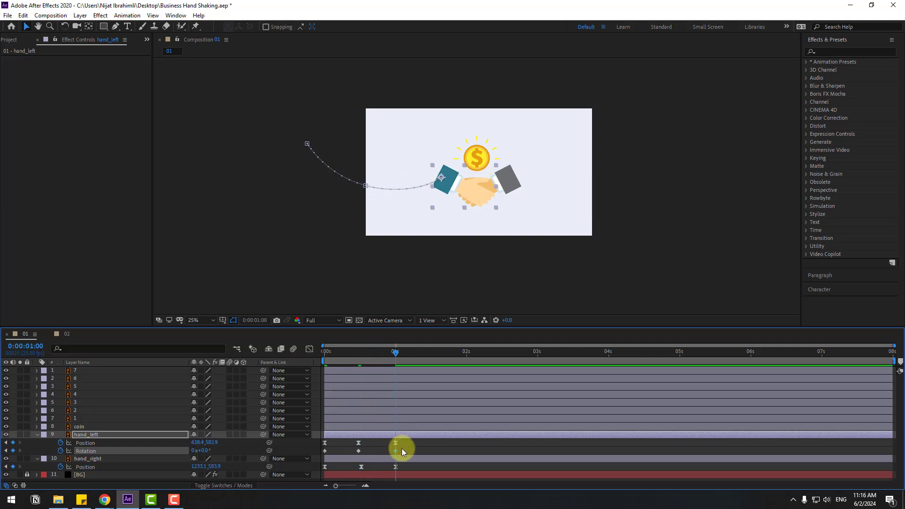
Step: Apply Easy Ease to hand_left's three Rotation keyframes and preview the animation
left_click_drag(402, 448, 316, 454)
right_click(324, 451)
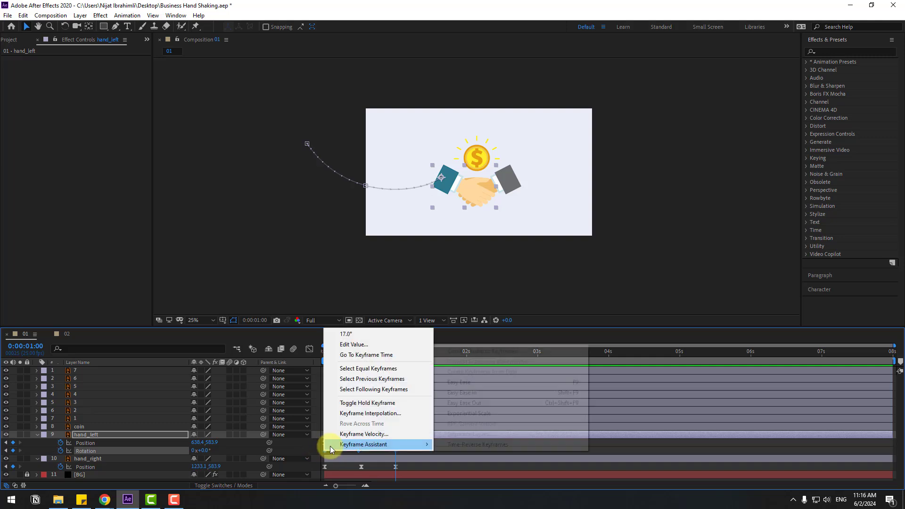
left_click(474, 384)
key("space")
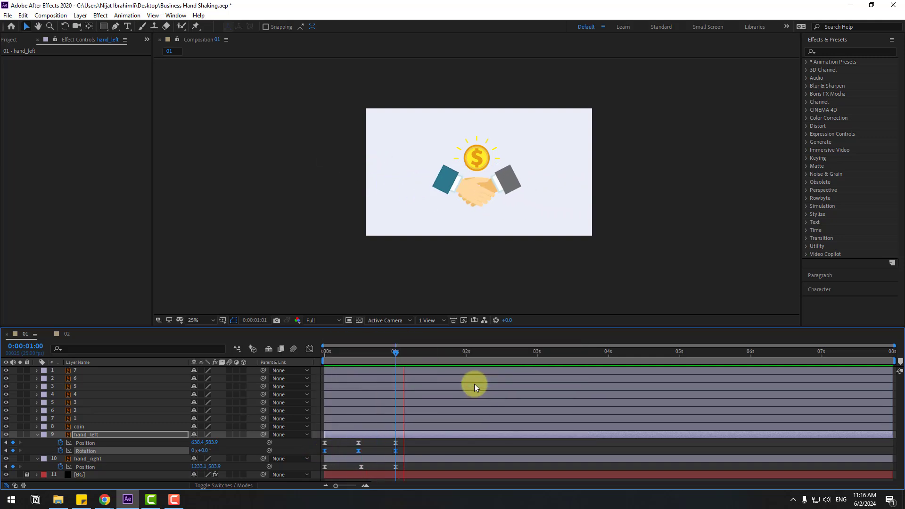
key("space")
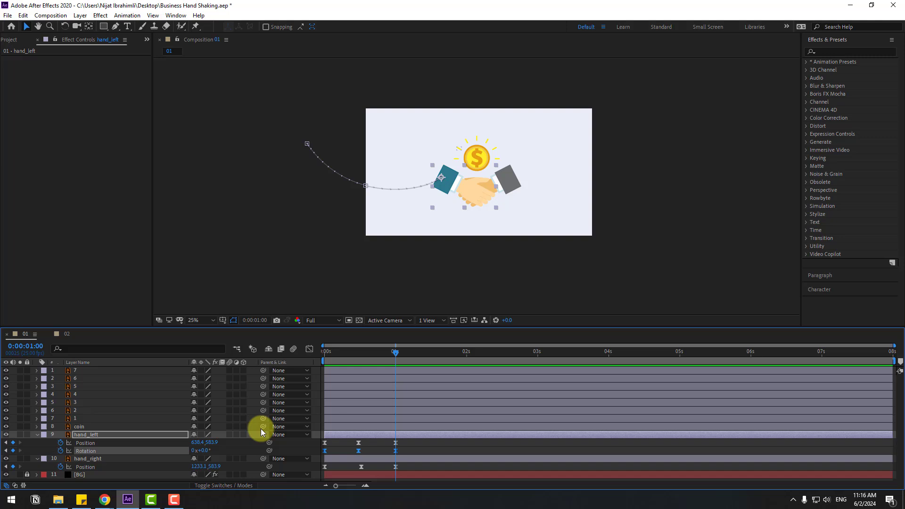
Step: Add a Rotation keyframe to hand_right at 0 seconds and set its rotation to -30°
left_click(77, 459)
left_click_drag(400, 359, 325, 359)
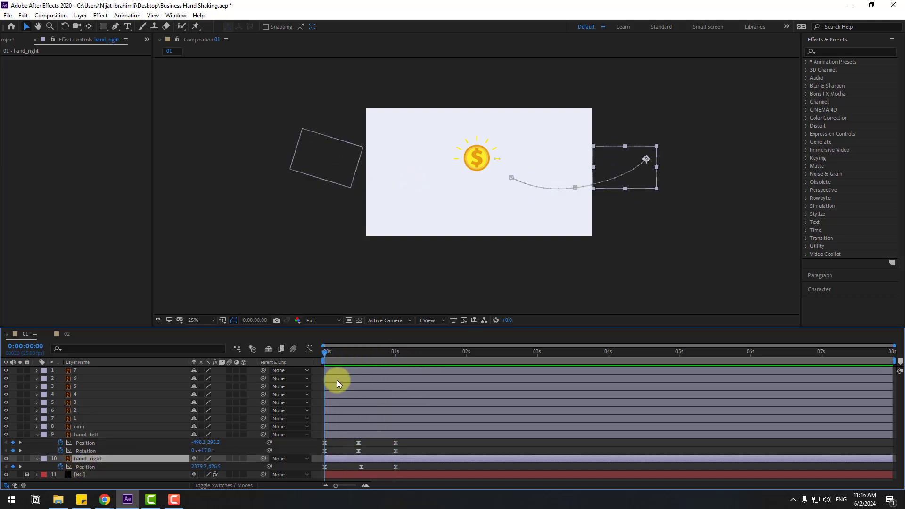
key("shift+r")
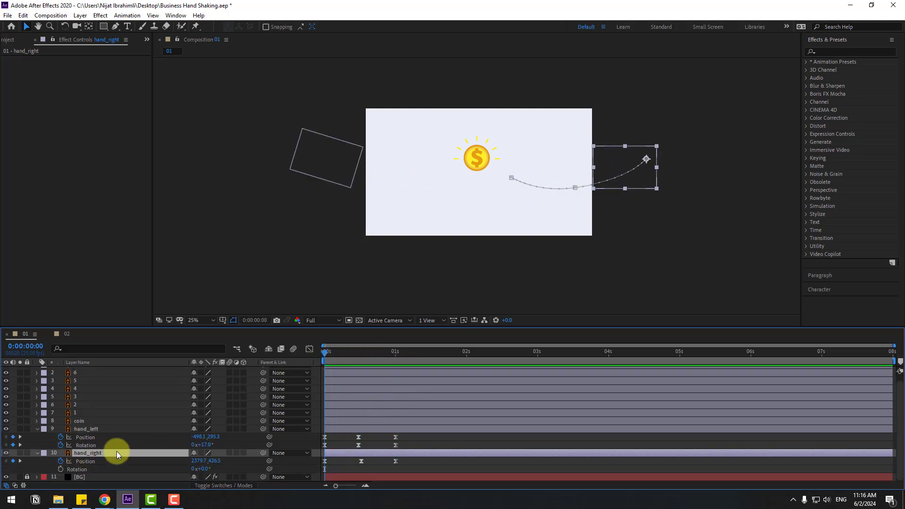
left_click(60, 469)
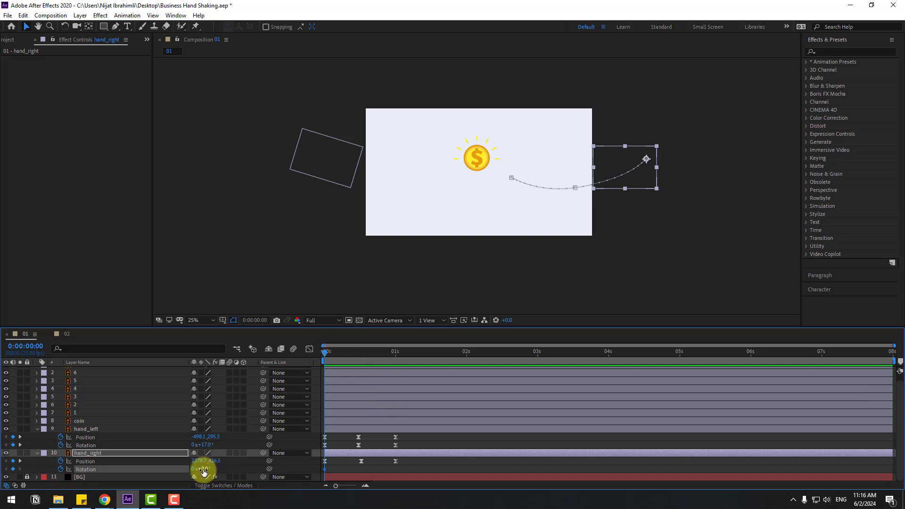
left_click_drag(204, 472, 187, 469)
Step: Set hand_right's rotation to 44° at frame 12 and to 0° at 1 second
left_click_drag(336, 356, 360, 357)
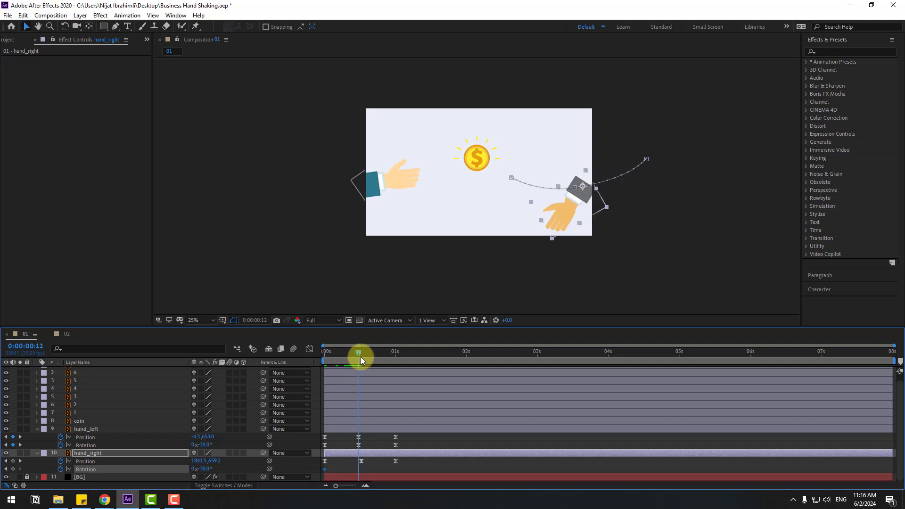
left_click_drag(206, 469, 240, 465)
left_click_drag(369, 358, 395, 357)
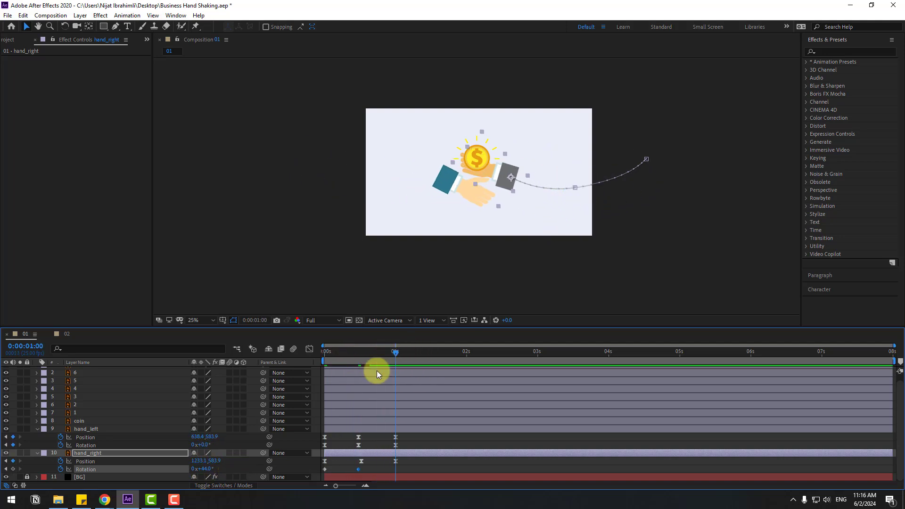
left_click(212, 469)
type("0")
key("Return")
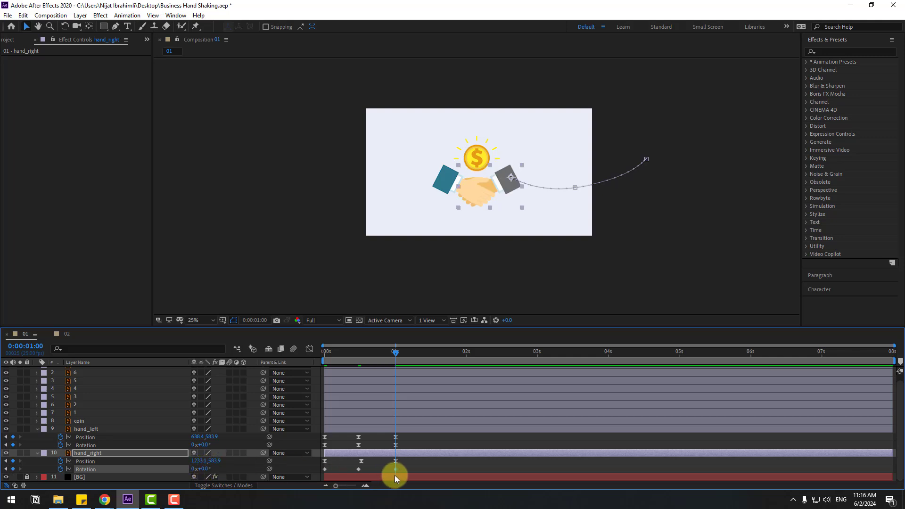
Step: Apply Easy Ease to hand_right's Rotation keyframes and preview the animation
right_click(324, 471)
mouse_move(339, 462)
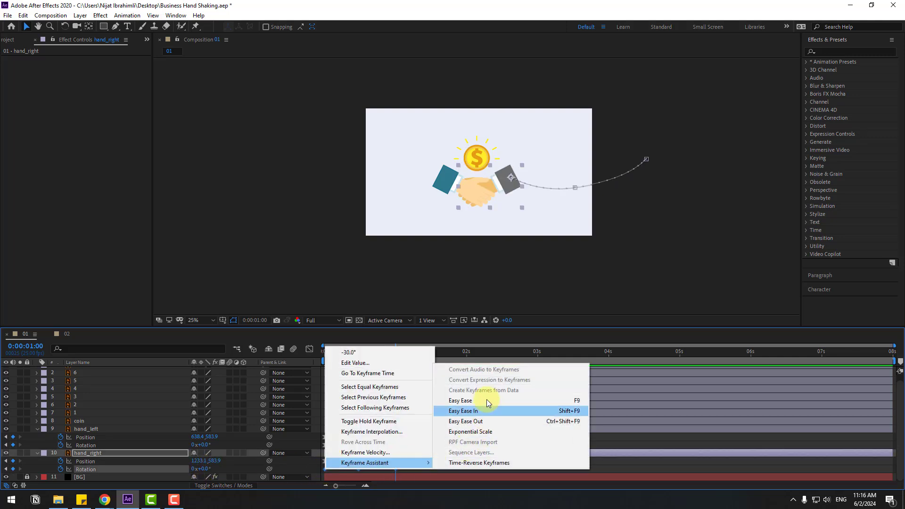
left_click(485, 398)
key("space")
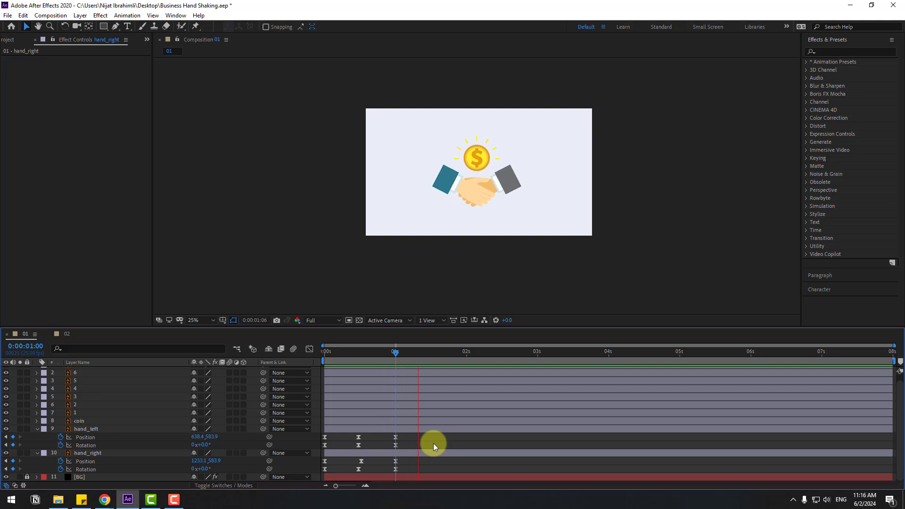
Step: Add a Rotation keyframe at 0:00:01:05 to both hand_left and hand_right, keeping their current rotation
left_click(396, 358)
left_click_drag(394, 352, 409, 353)
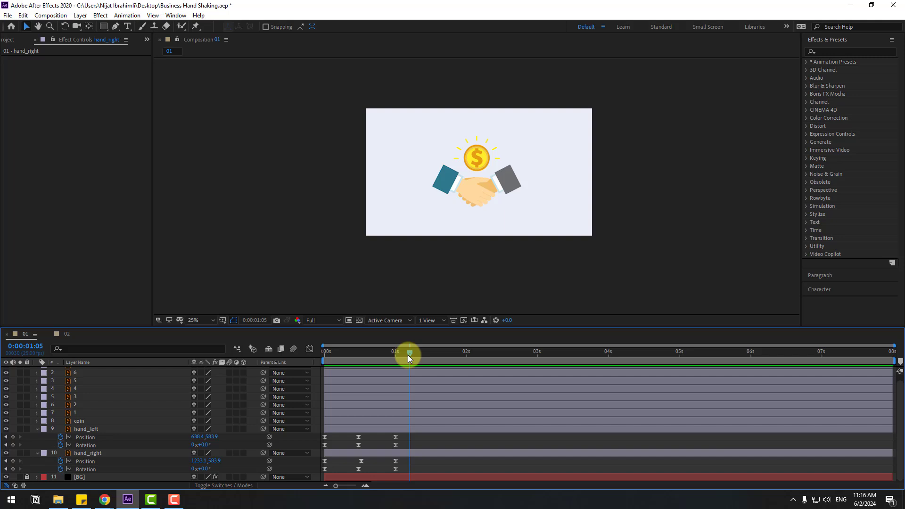
left_click(14, 445)
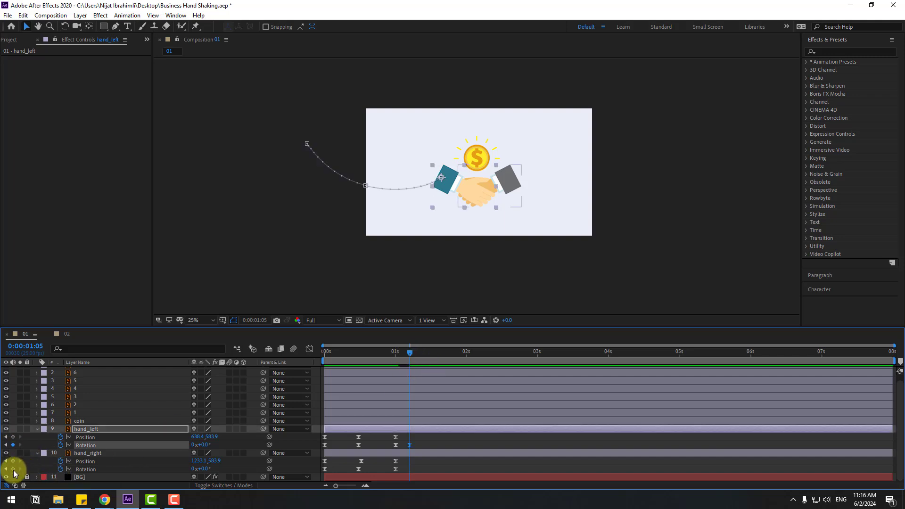
left_click(14, 469)
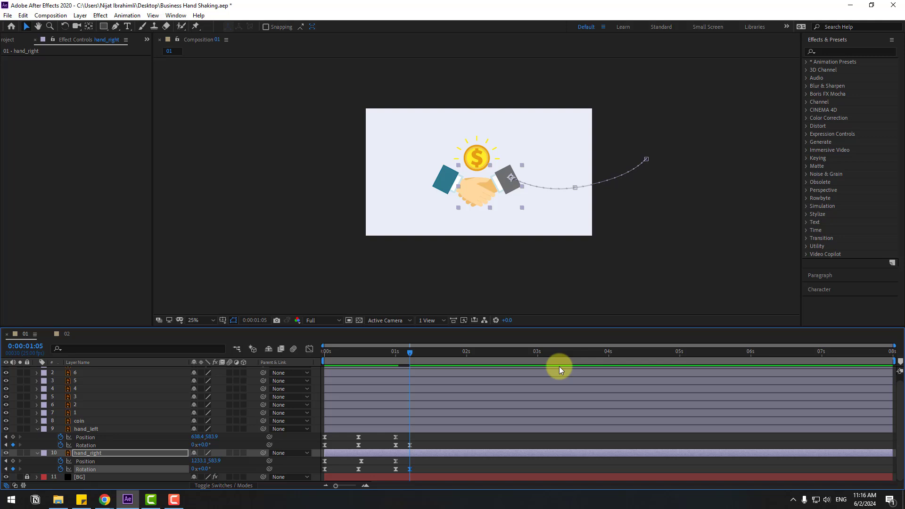
Step: At 0:00:01:15, set hand_right's rotation to -6° and hand_left's rotation to 6°
key("shift+Page_Down")
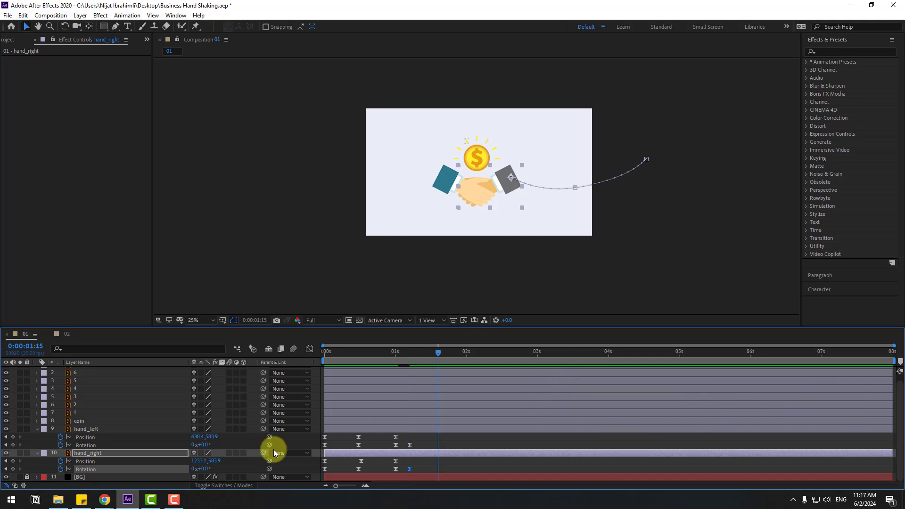
left_click(216, 471)
left_click(204, 468)
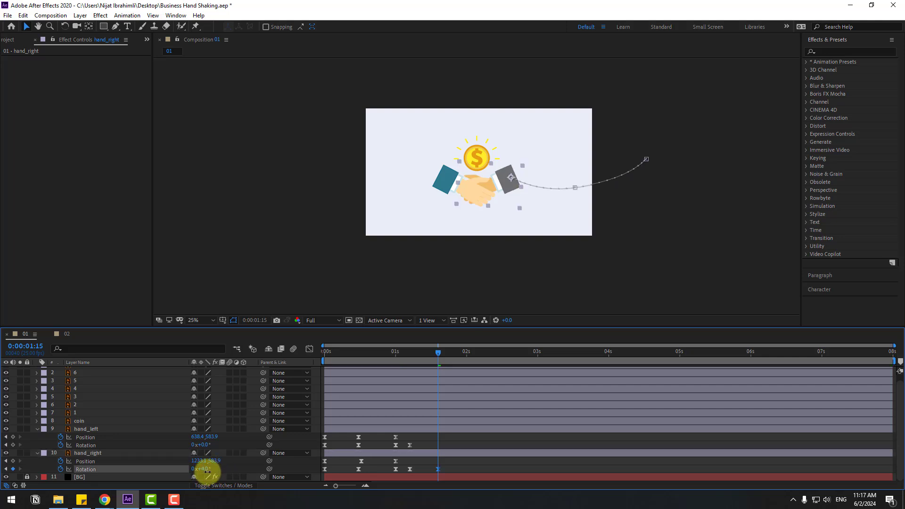
left_click(208, 469)
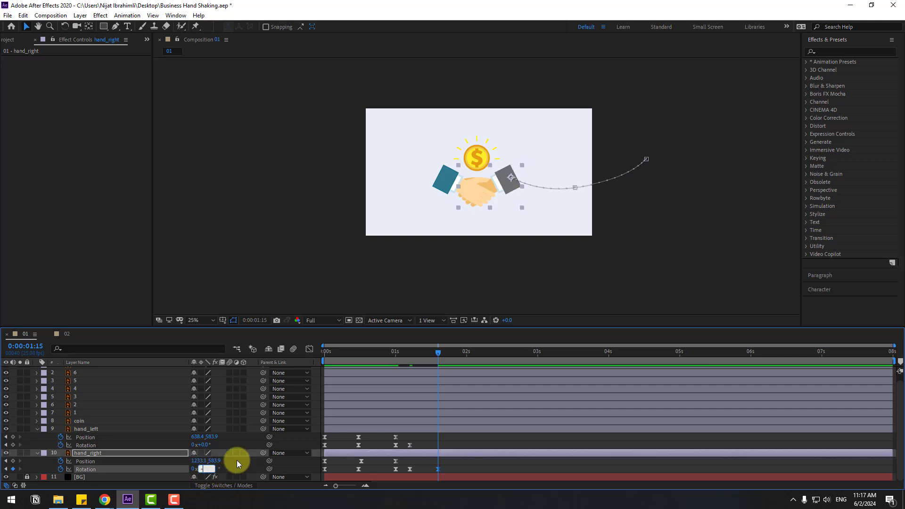
type("-6")
key("Return")
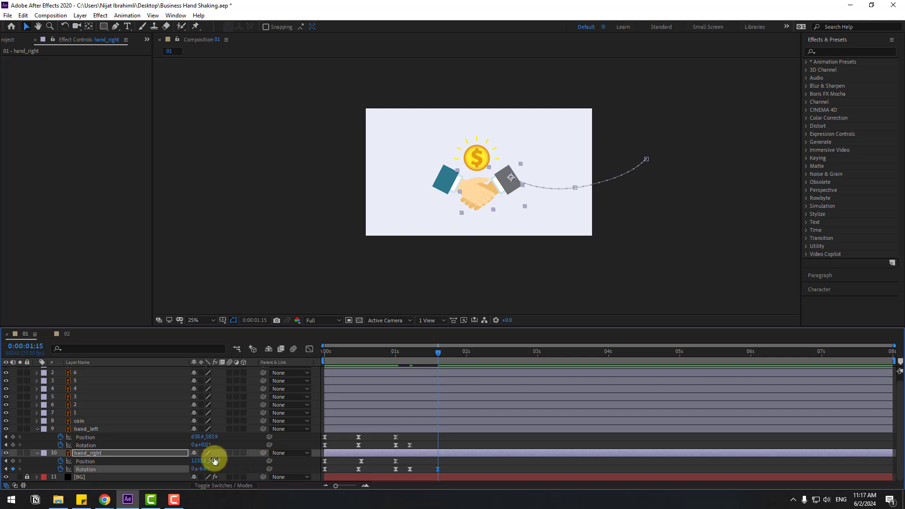
left_click(201, 445)
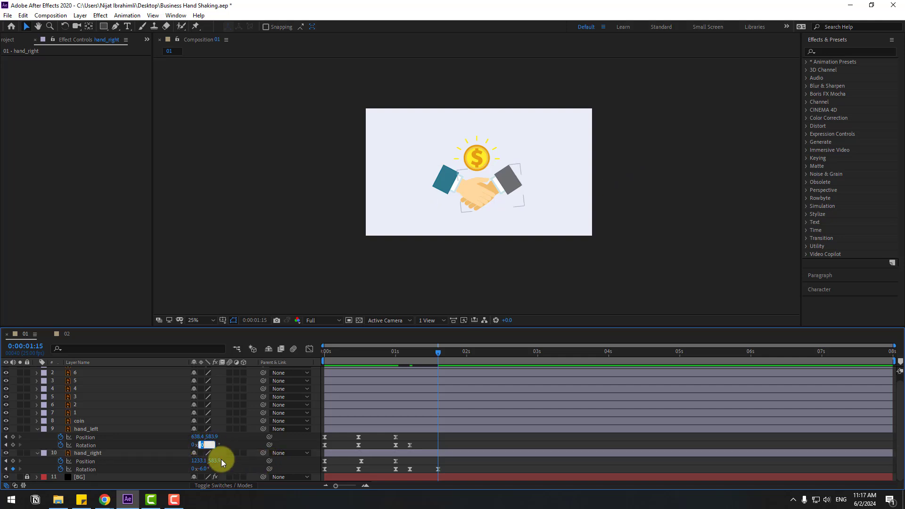
type("6")
key("Return")
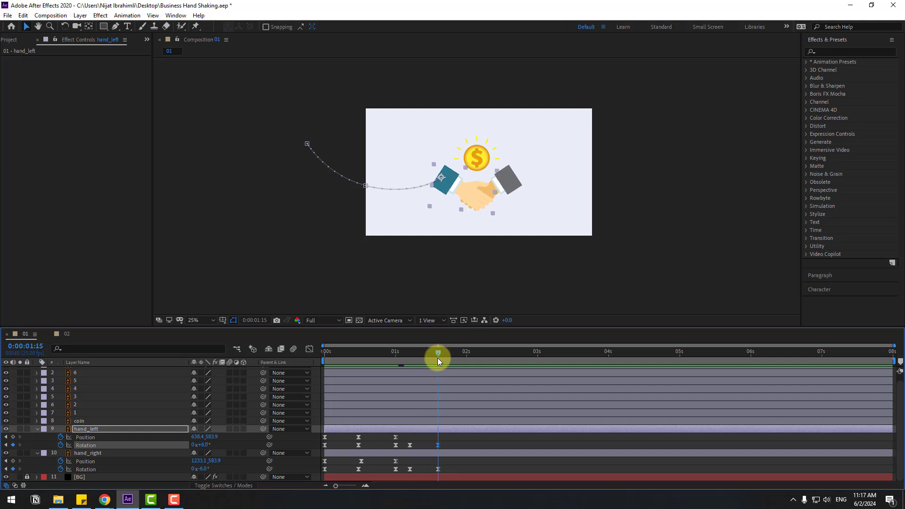
Step: Copy each hand's Rotation keyframe from 0:00:01:05 to 0:00:02:00
key("shift+Page_Down")
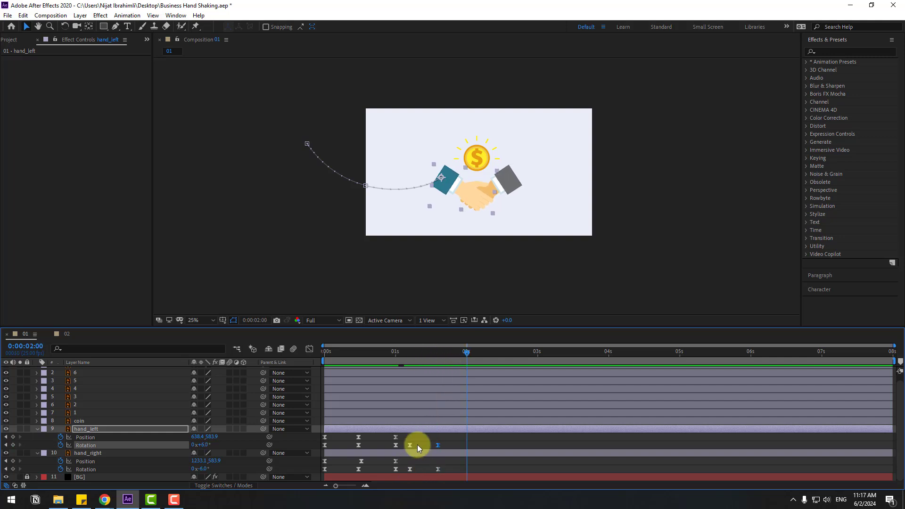
left_click(417, 445)
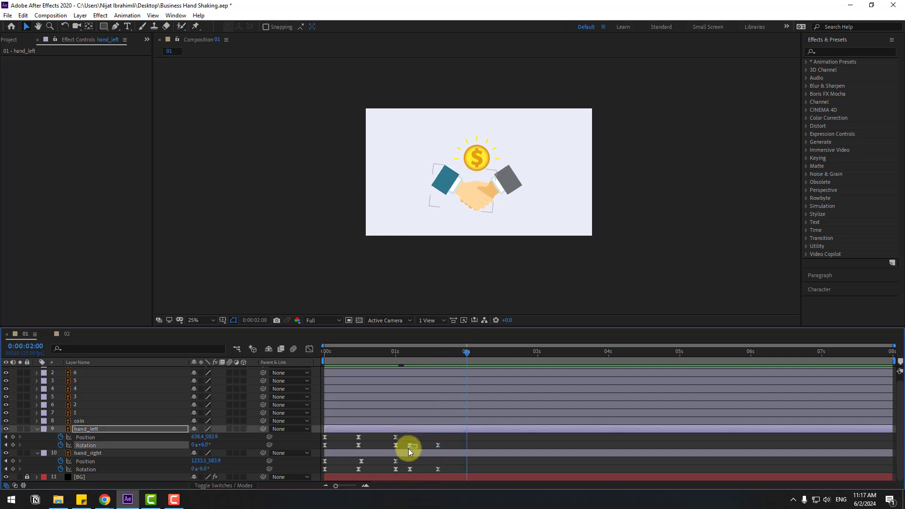
key("ctrl+c")
key("ctrl+v")
left_click(408, 470)
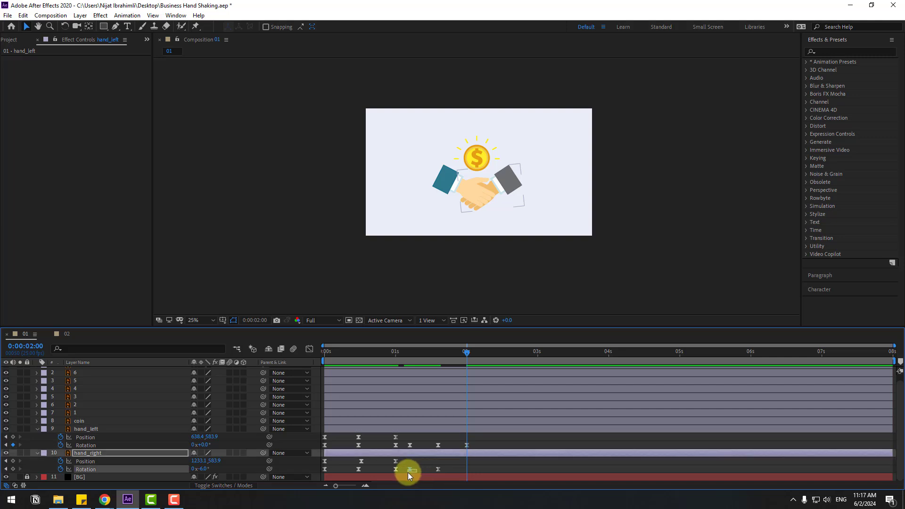
key("ctrl+v")
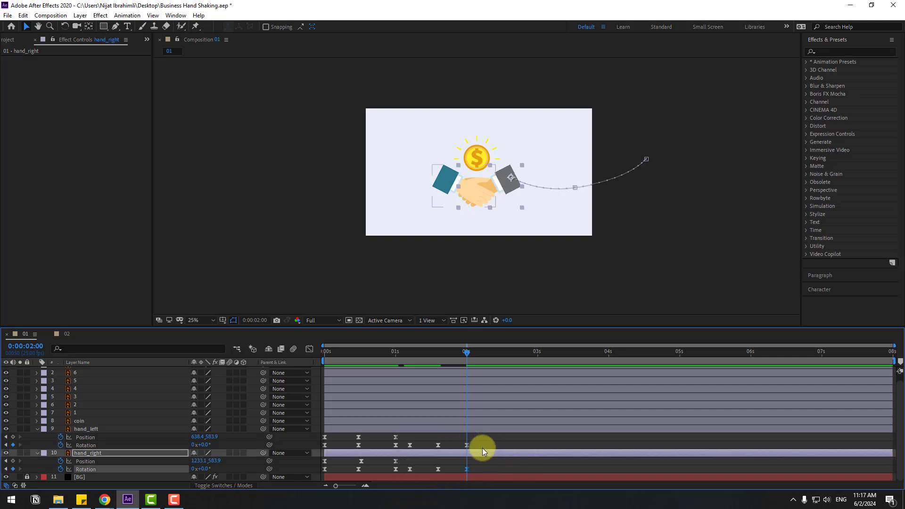
Step: Preview the shake from about 0:00:01:05 and compress both hands' shake Rotation keyframes so the last one falls at 0:00:01:21
left_click_drag(482, 448, 406, 476)
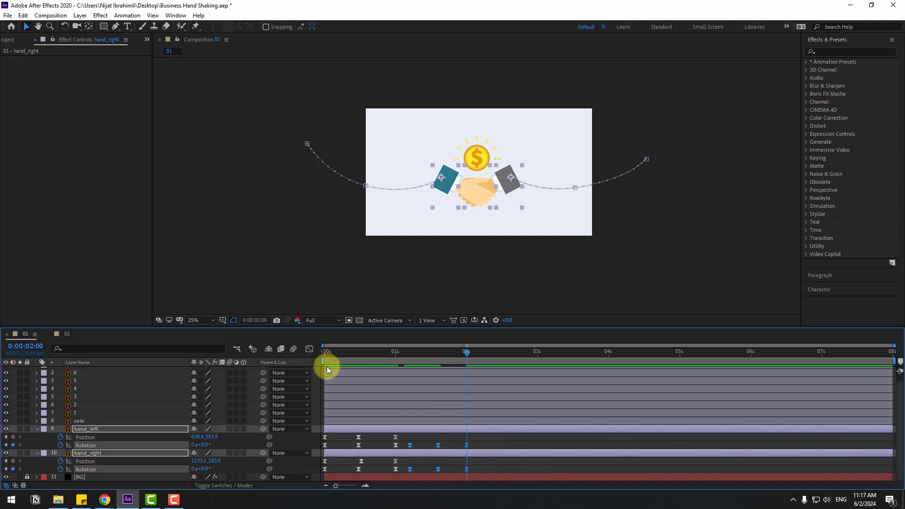
left_click_drag(321, 362, 406, 365)
key("space")
key("space")
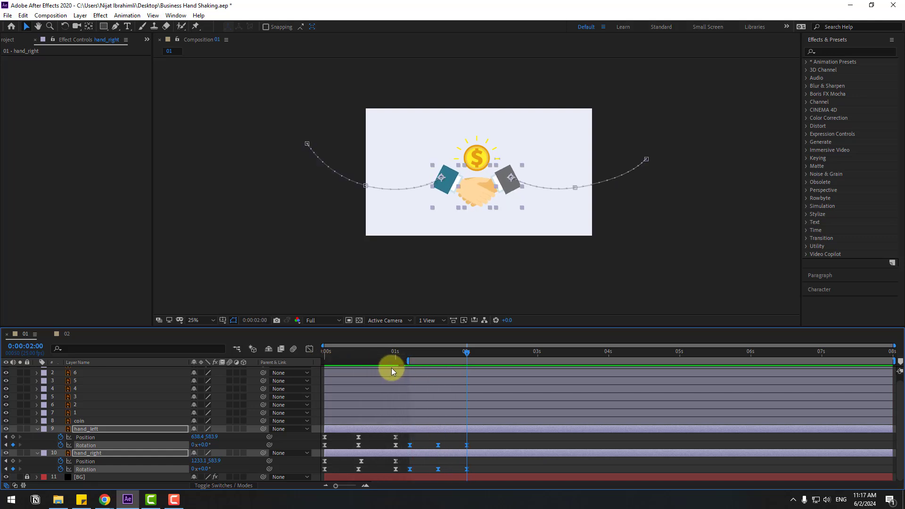
left_click_drag(474, 444, 405, 477)
Step: Repeat hand_left's shake by pasting copies of its Rotation keyframes at 0:00:01:21 and 0:00:02:12
left_click_drag(467, 445, 408, 450)
left_click(456, 439)
key("j")
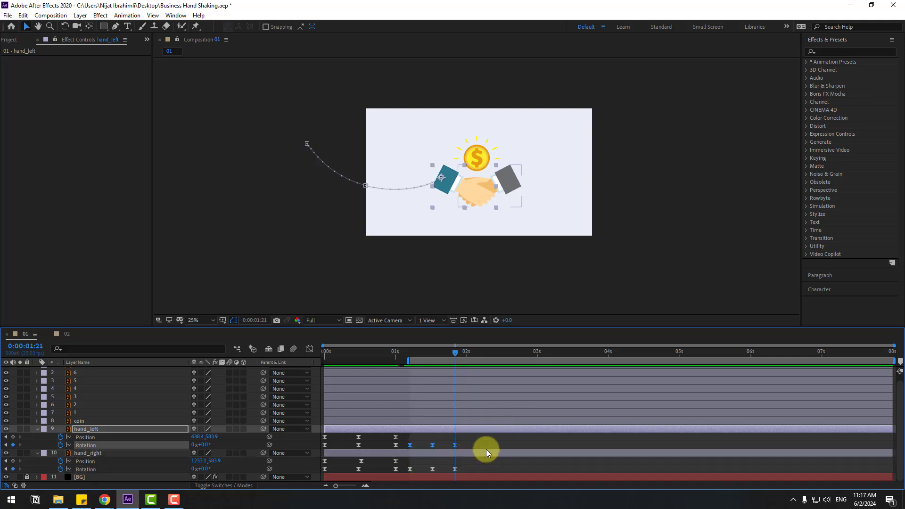
key("ctrl+c")
key("ctrl+v")
left_click_drag(507, 446, 406, 457)
left_click_drag(485, 352, 501, 354)
key("ctrl+v")
Step: Repeat hand_right's shake by pasting its three shake Rotation keyframes at 0:00:01:21, 0:00:02:12 and 0:00:03:03
left_click_drag(460, 468, 409, 465)
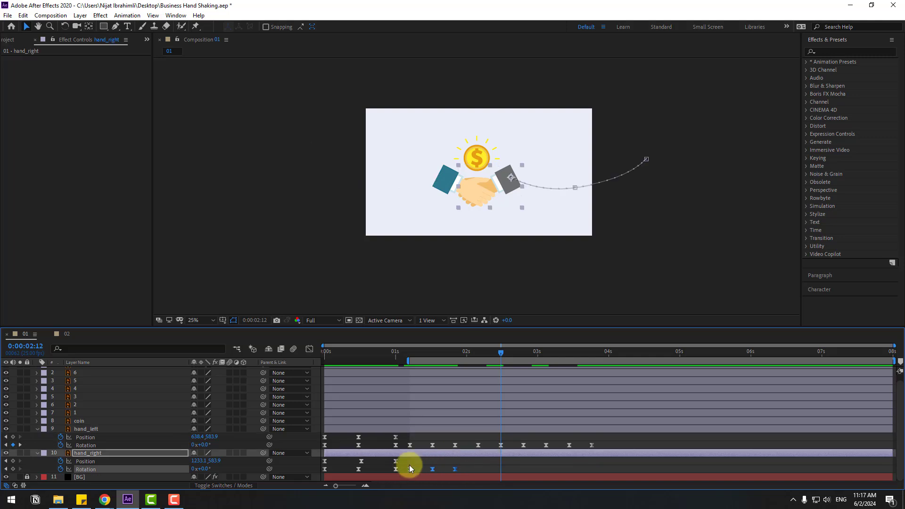
left_click_drag(448, 352, 501, 350)
key("ctrl+v")
key("ctrl+v")
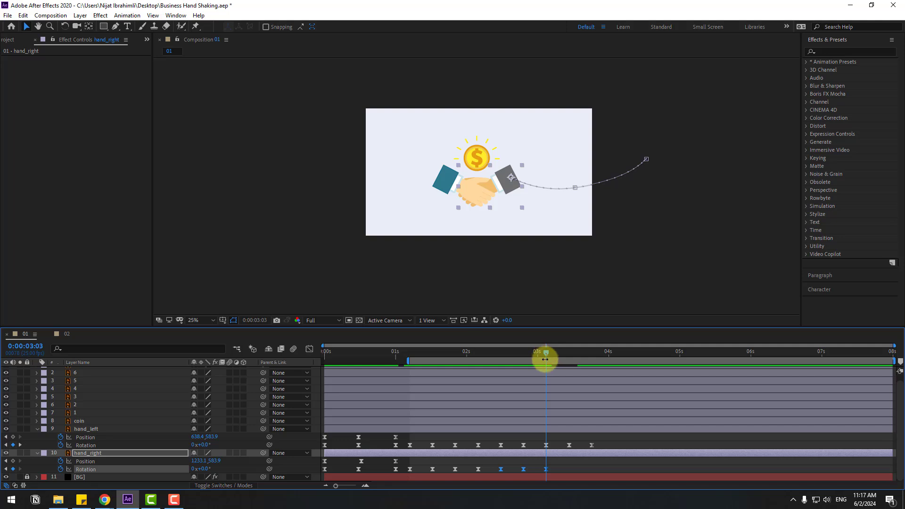
key("ctrl+v")
Step: Preview the repeated shake, reset the work area start to 0 seconds, and preview the whole animation
key("space")
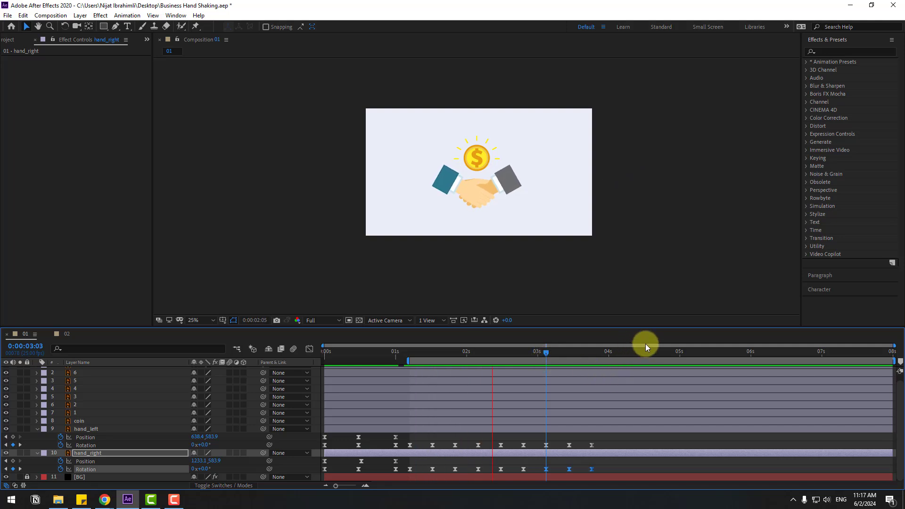
key("space")
left_click_drag(405, 360, 322, 359)
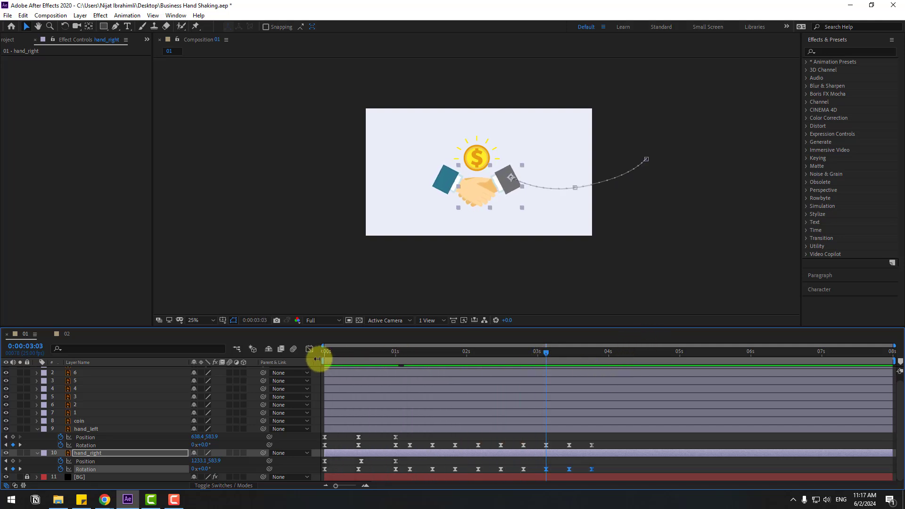
key("space")
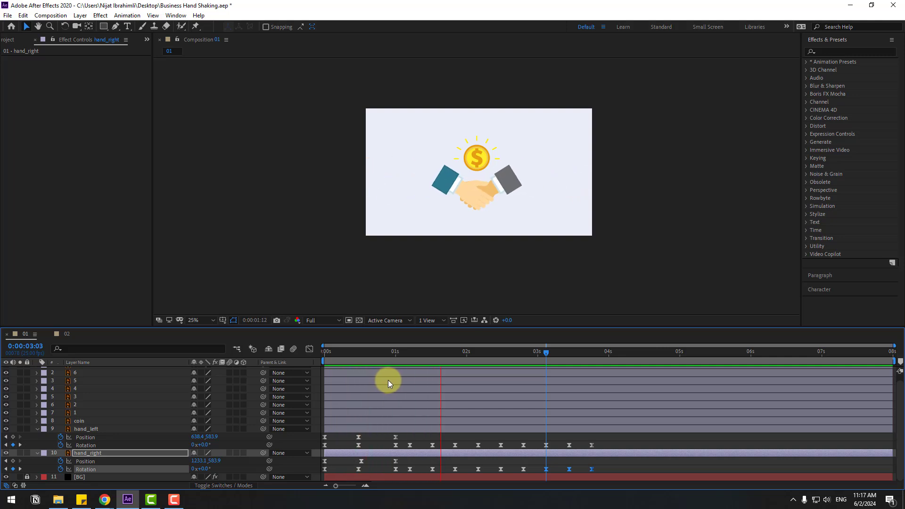
key("space")
Step: Shift both hands' shake Rotation keyframes earlier so the first ones sit at 1 second, previewing the timing
left_click_drag(602, 452, 406, 450)
key("space")
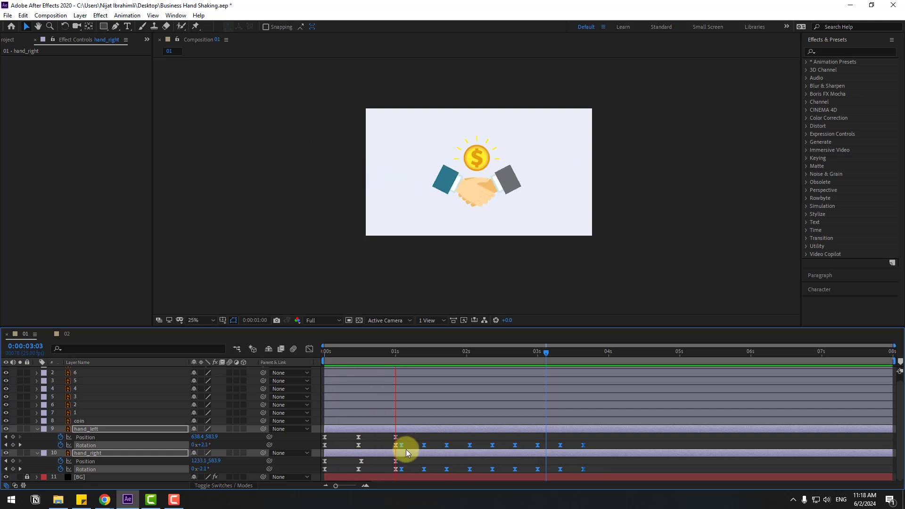
key("space")
left_click_drag(401, 447, 394, 446)
key("space")
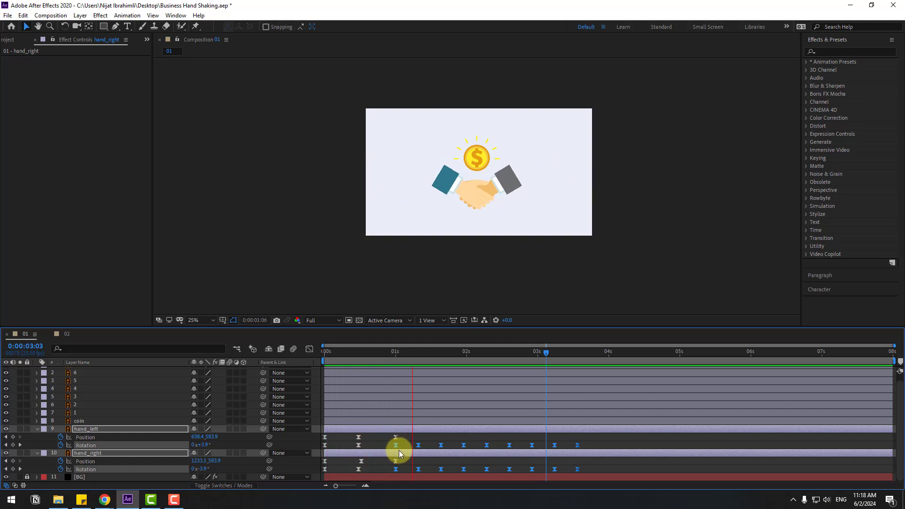
Step: Collapse the keyframe properties of hand_left and hand_right and deselect both layers
left_click(86, 429)
left_click(89, 453, "shift")
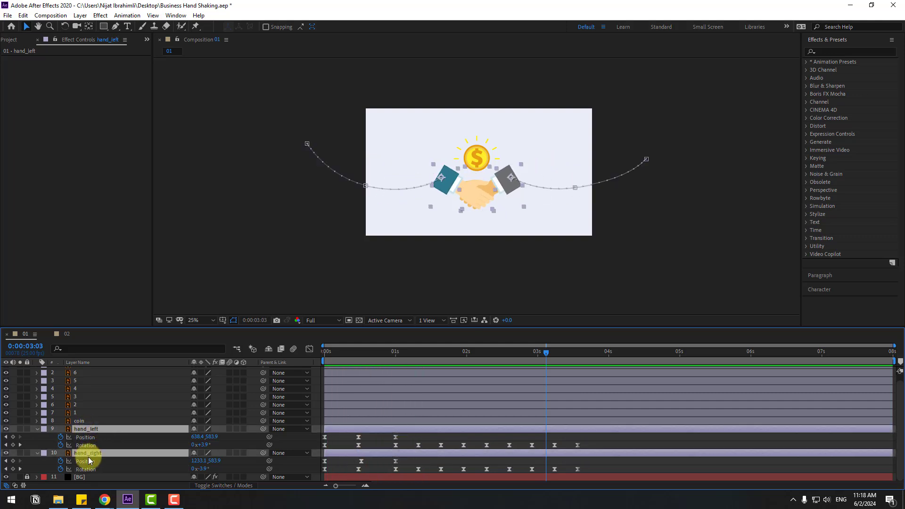
left_click(36, 452)
left_click(105, 469)
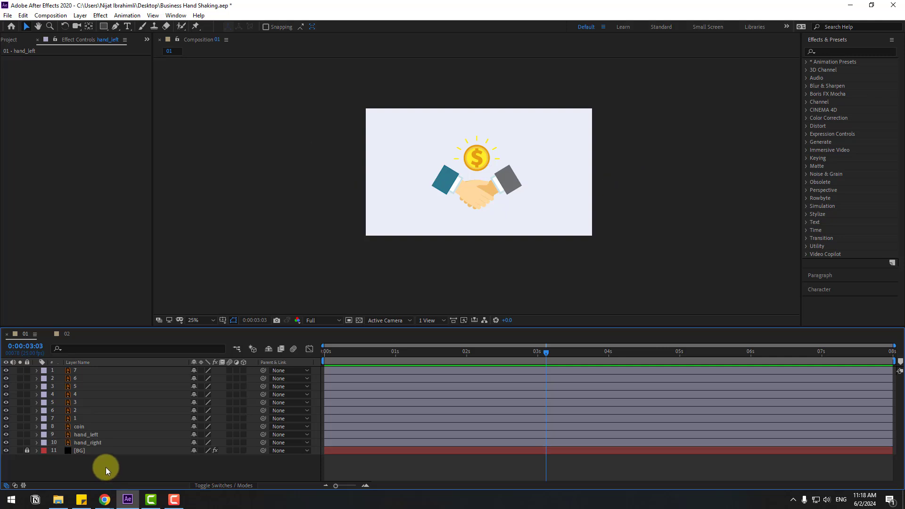
Step: Change composition 01's 3D renderer to CINEMA 4D in its composition settings
right_click(122, 465)
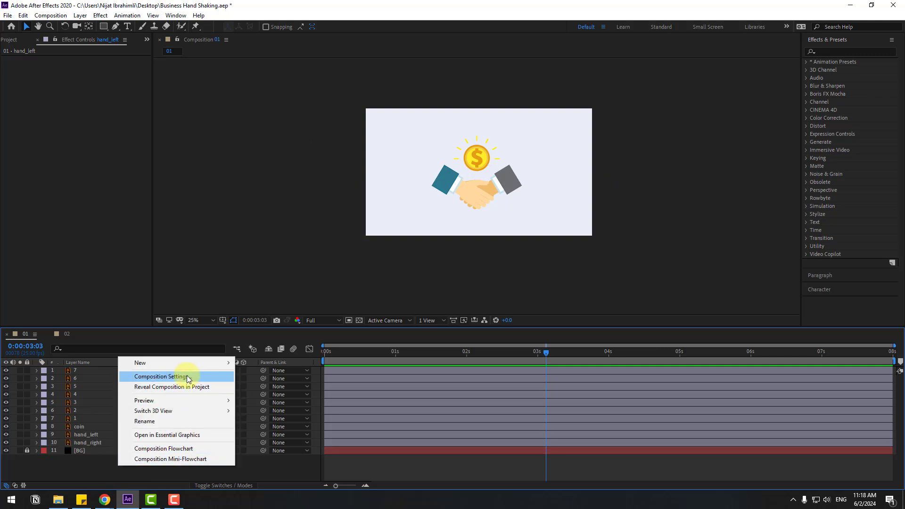
left_click(187, 376)
left_click(149, 210)
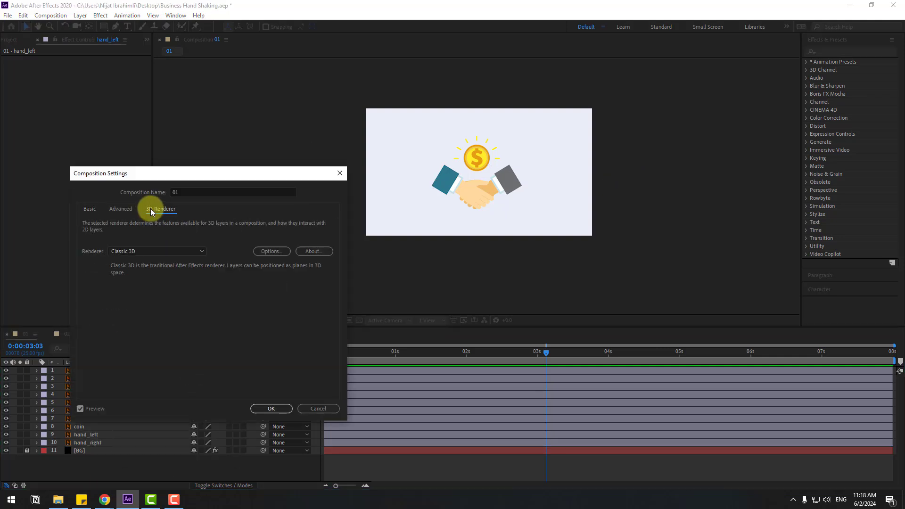
left_click(138, 251)
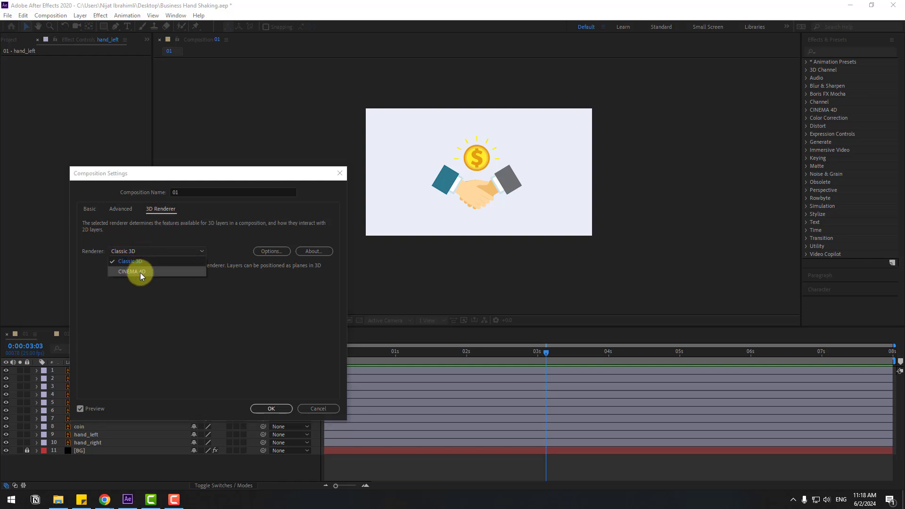
left_click(140, 272)
left_click(270, 408)
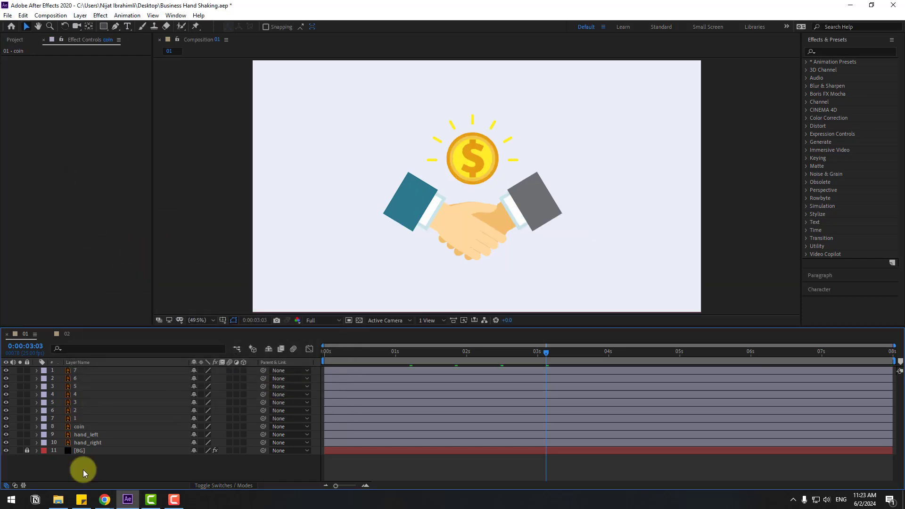
Step: Create shapes from the coin vector layer
left_click(81, 427)
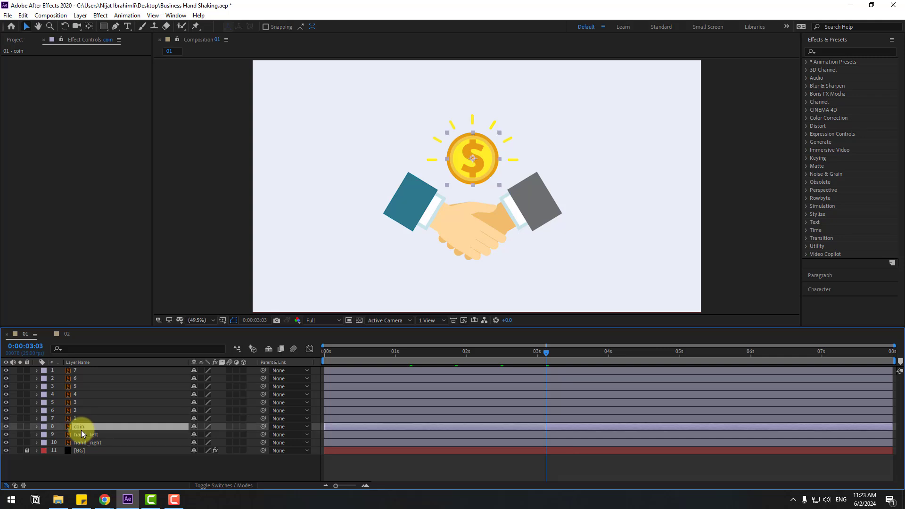
right_click(81, 428)
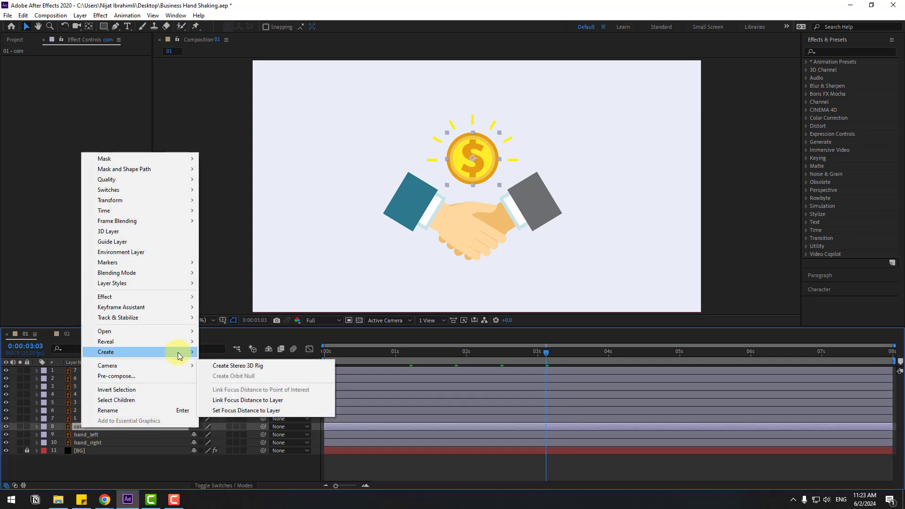
mouse_move(178, 352)
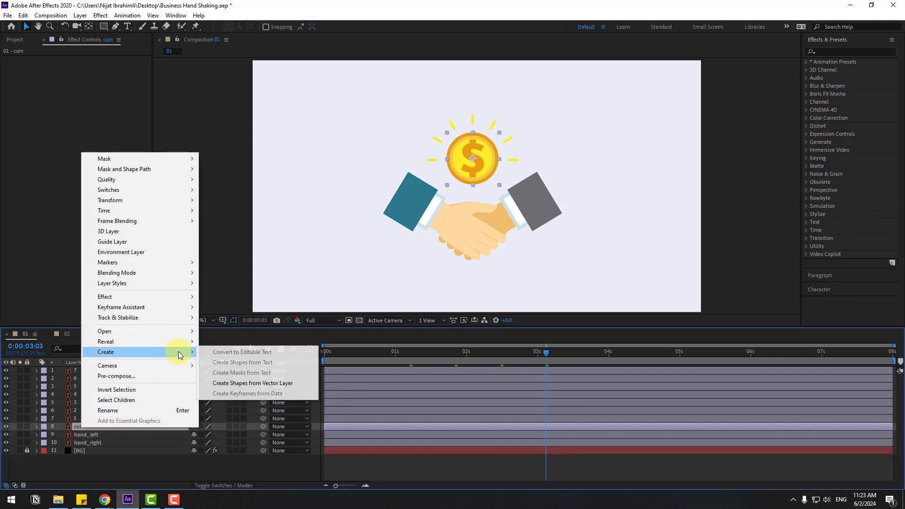
left_click(287, 386)
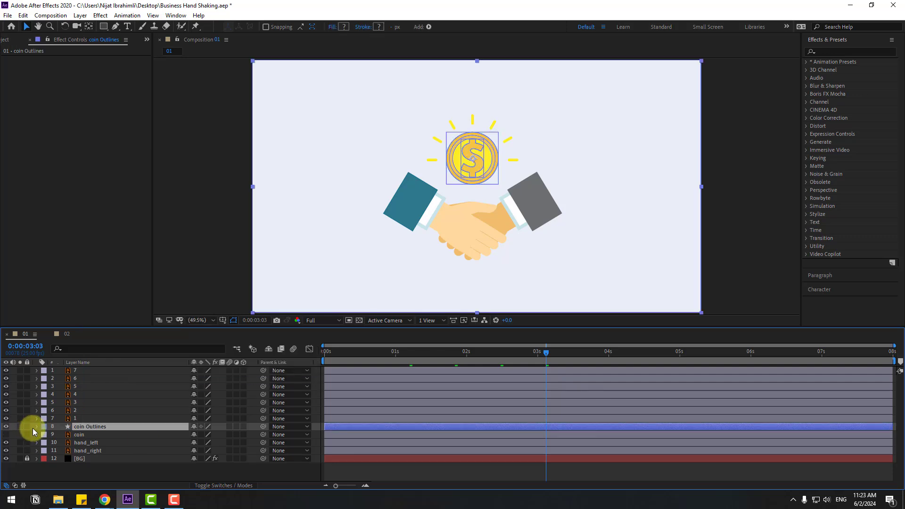
Step: Delete Groups 1 through 4 from the coin Outlines contents, keeping only Group 5, and collapse the layer
left_click(37, 426)
left_click(45, 434)
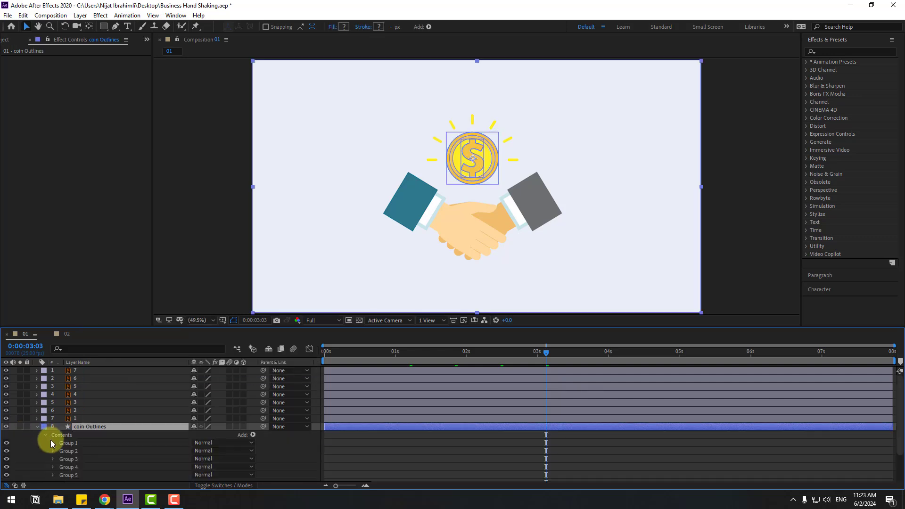
scroll(70, 436, "down", 1)
left_click(74, 420)
key("Delete")
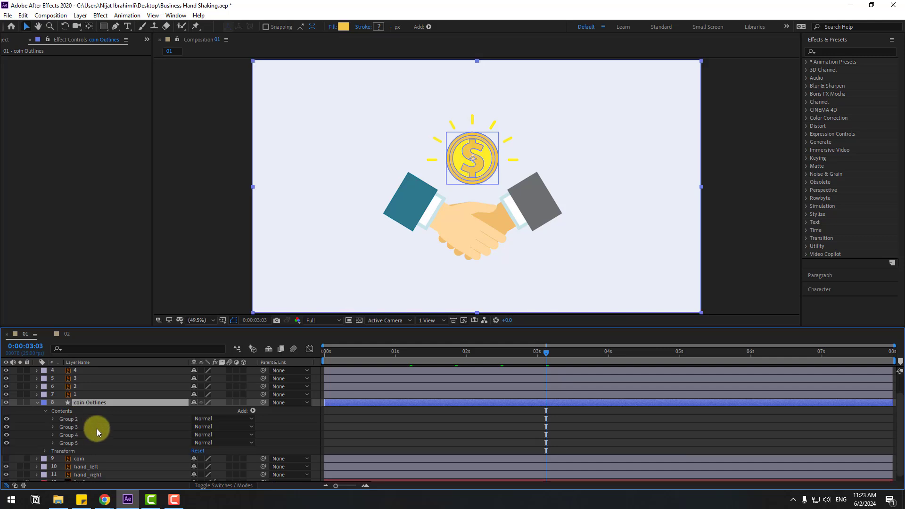
left_click(75, 421)
key("Delete")
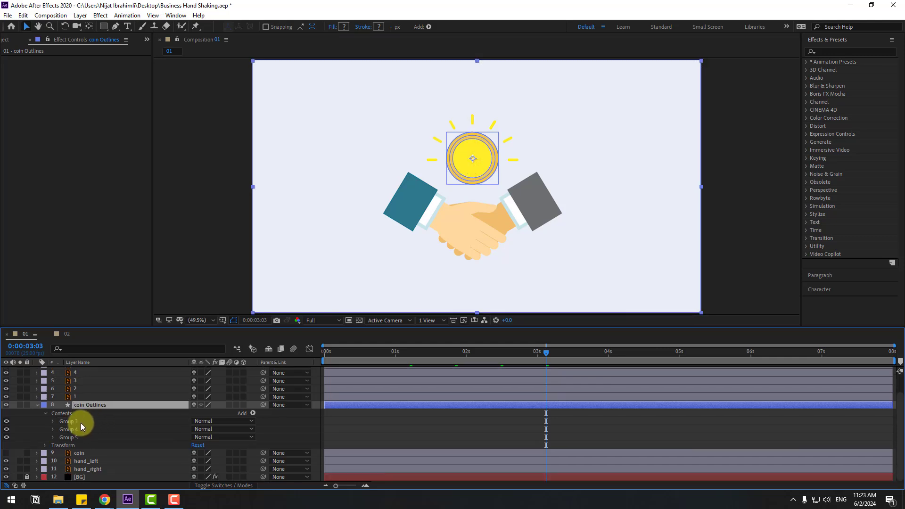
left_click(76, 421)
key("Delete")
left_click(81, 428)
key("Delete")
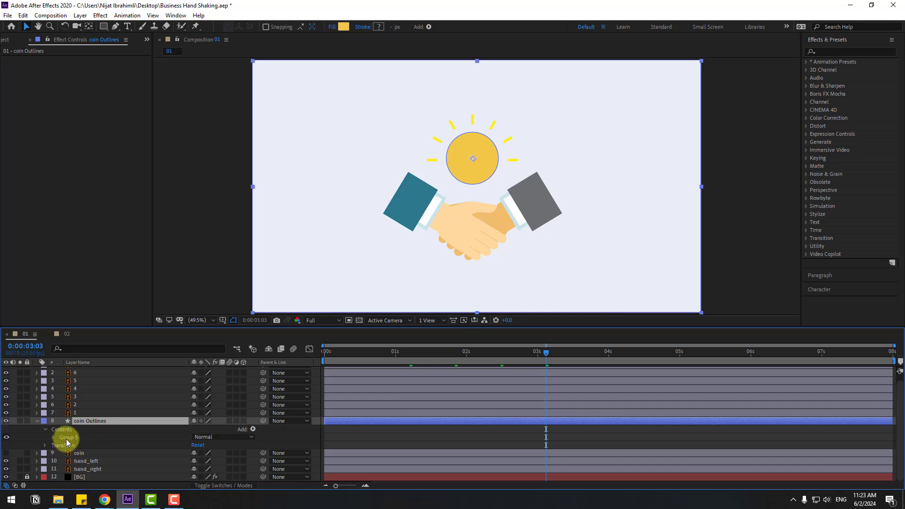
key("ctrl+grave")
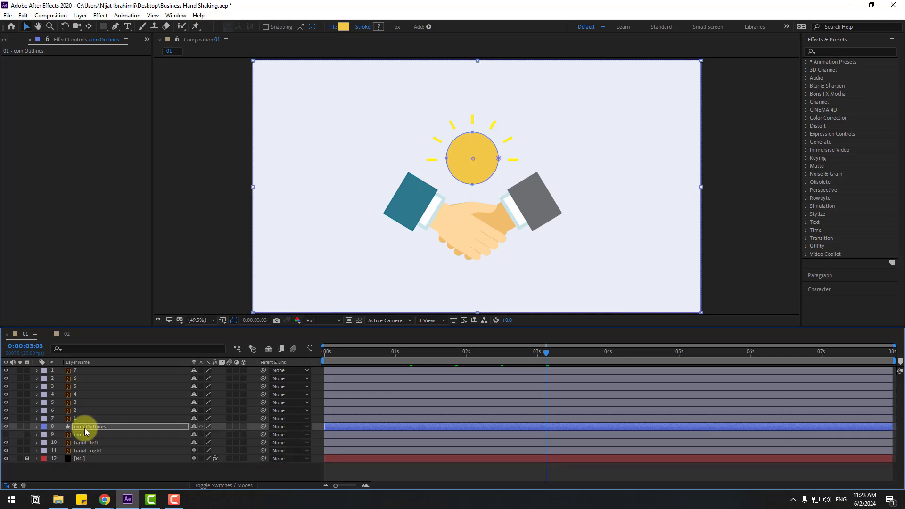
Step: Make the original coin layer visible again and turn both coin and coin Outlines into 3D layers
left_click(84, 428)
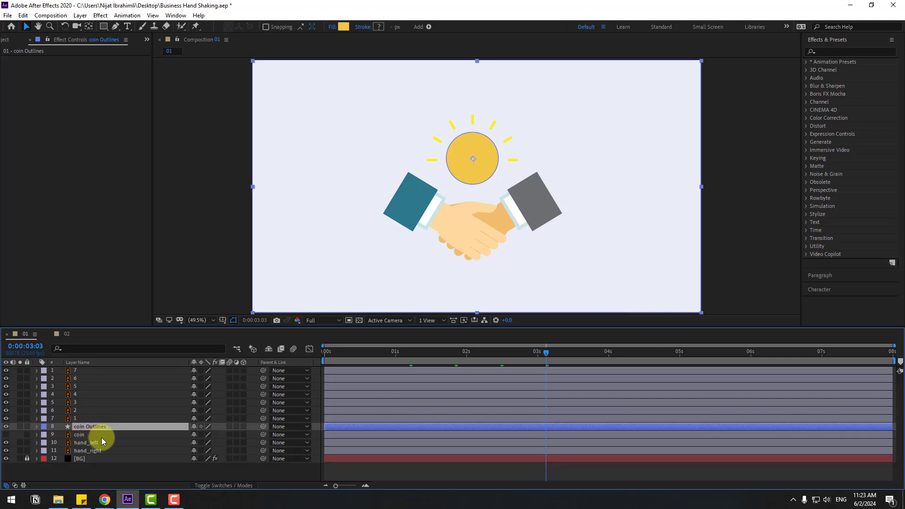
left_click(78, 436, "shift")
left_click(5, 434)
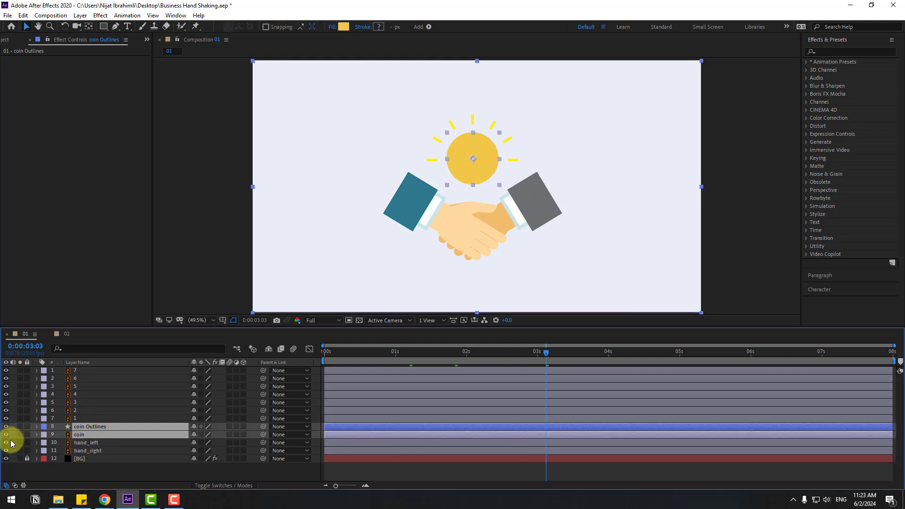
left_click(244, 427)
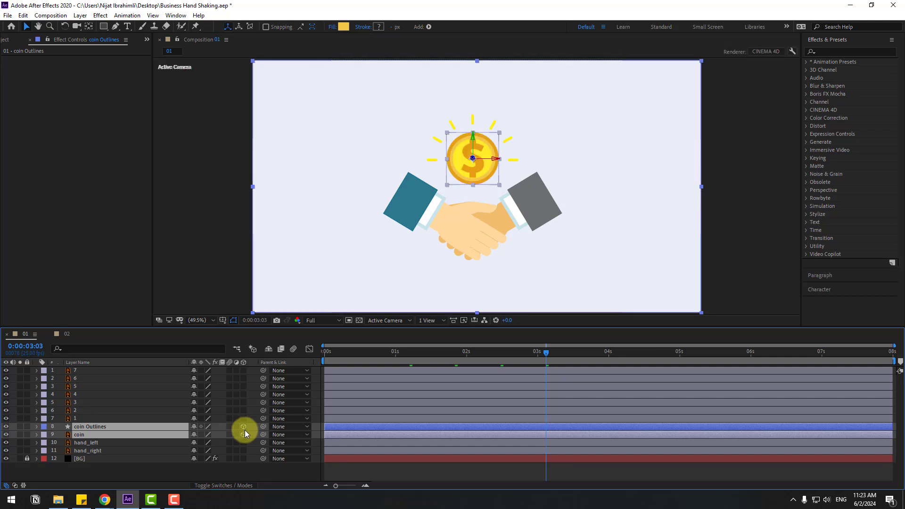
Step: Switch the composition to Custom View 1 and set the coin Outlines layer's Extrusion Depth to 50
left_click(396, 321)
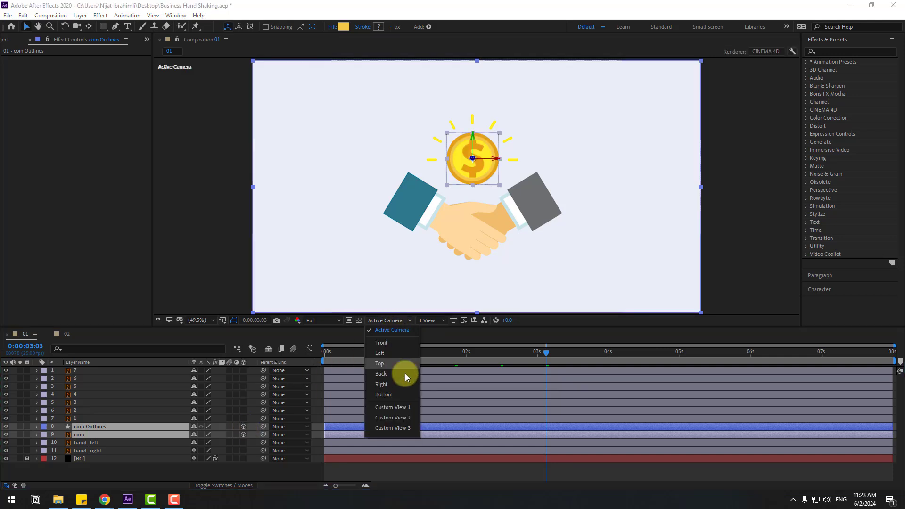
left_click(397, 408)
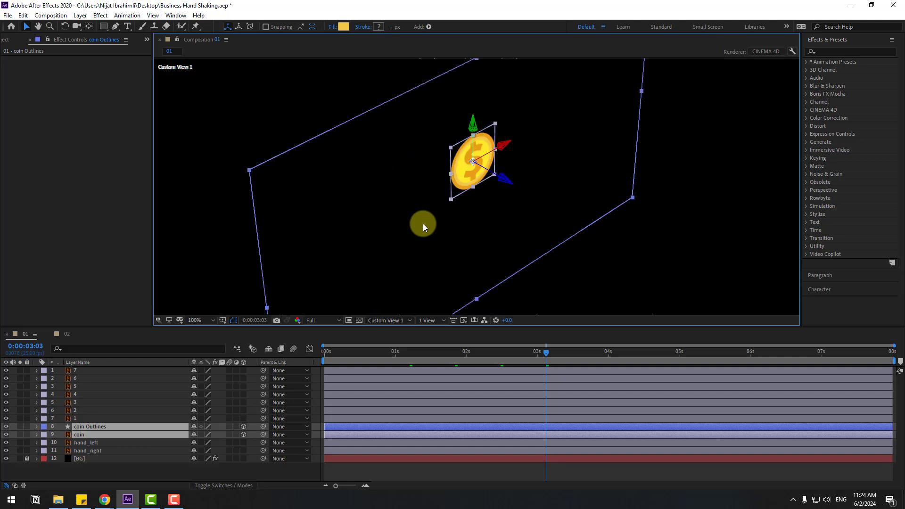
left_click(83, 467)
left_click(91, 428)
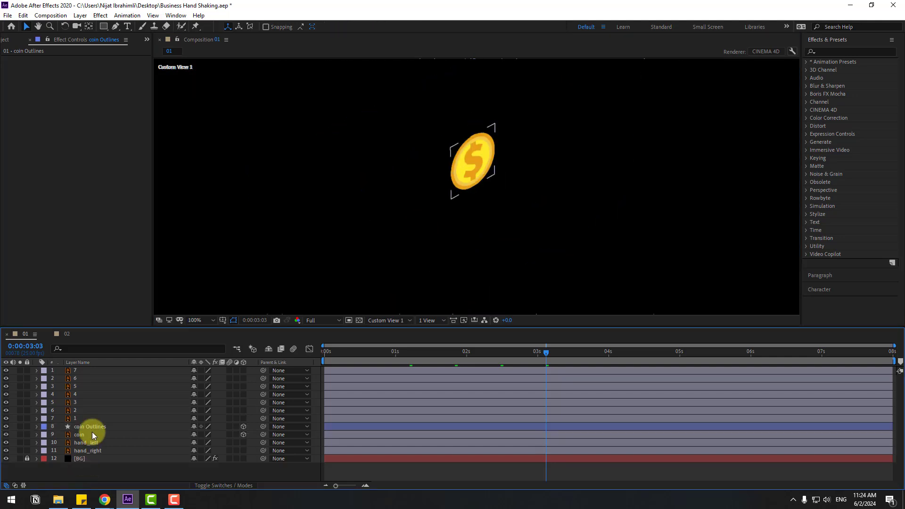
left_click(37, 426)
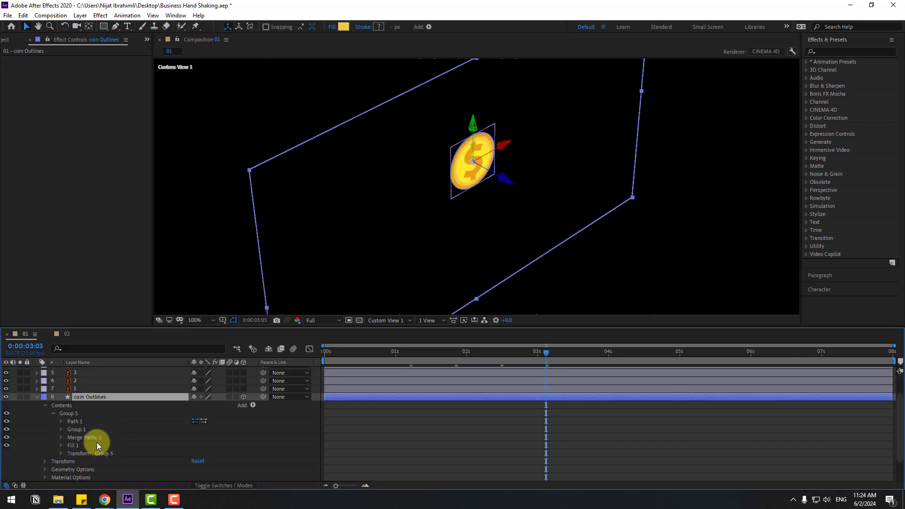
scroll(80, 447, "down", 1)
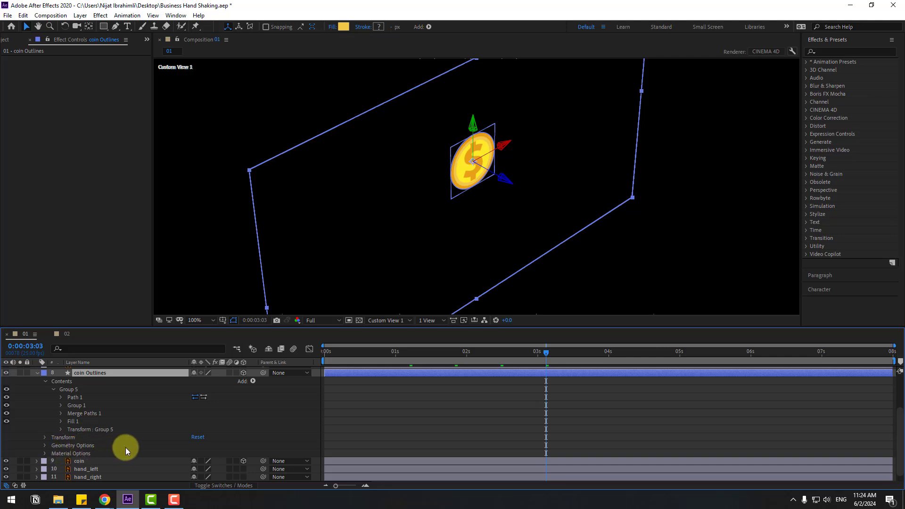
left_click(45, 446)
scroll(47, 456, "down", 2)
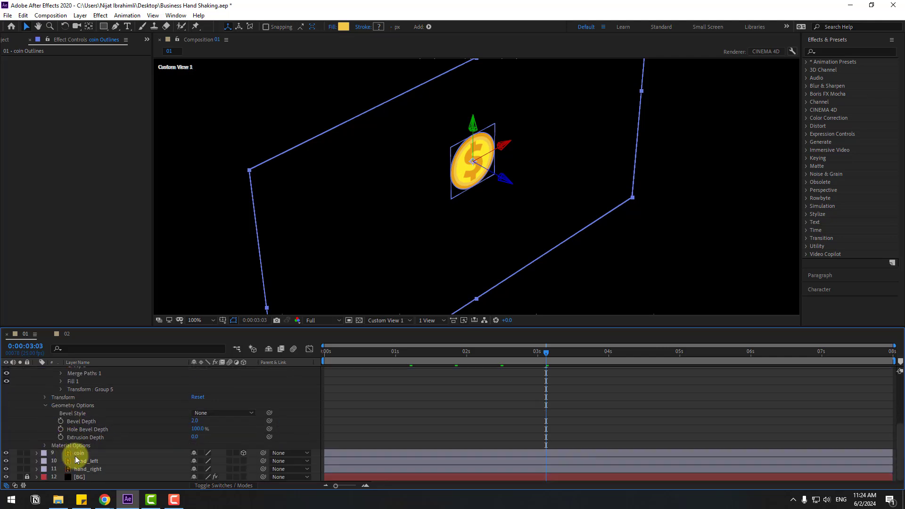
left_click(196, 438)
key("Return")
key("period")
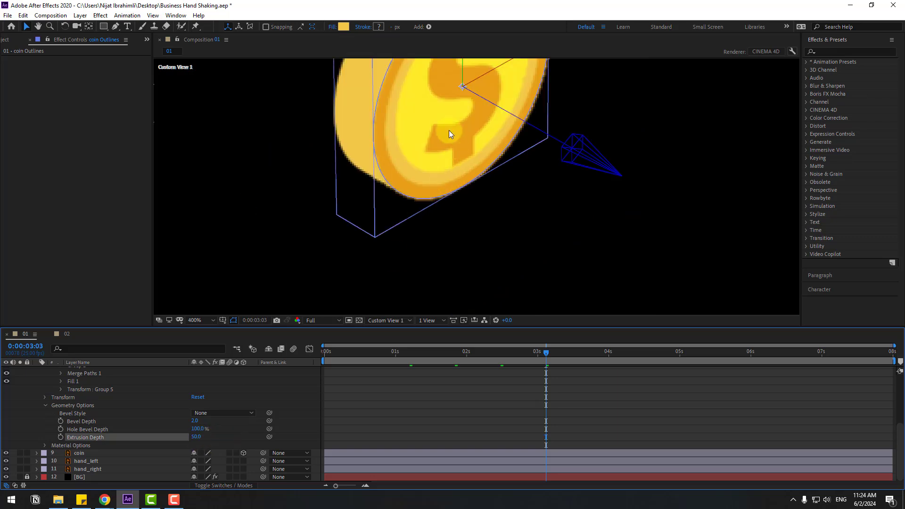
Step: Duplicate the coin layer and move the copy back along its Z axis toward the rear of the extruded coin
left_click(91, 454)
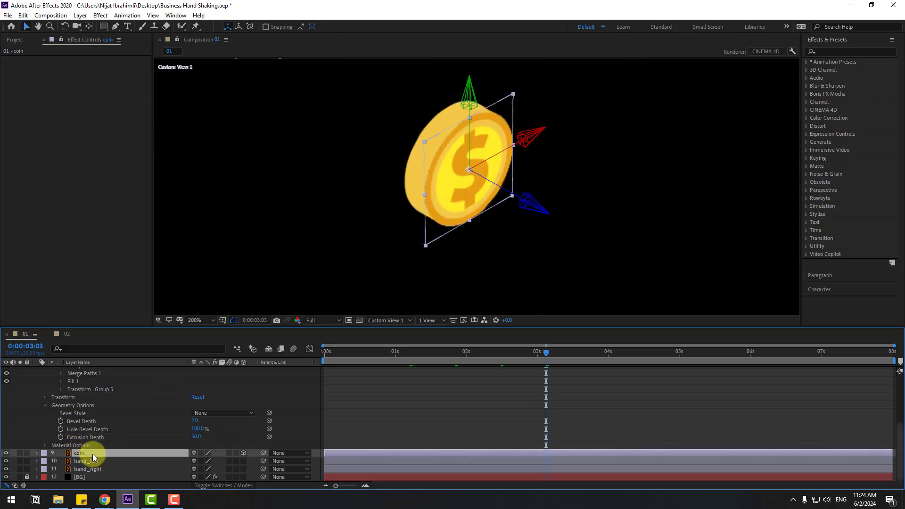
key("ctrl+d")
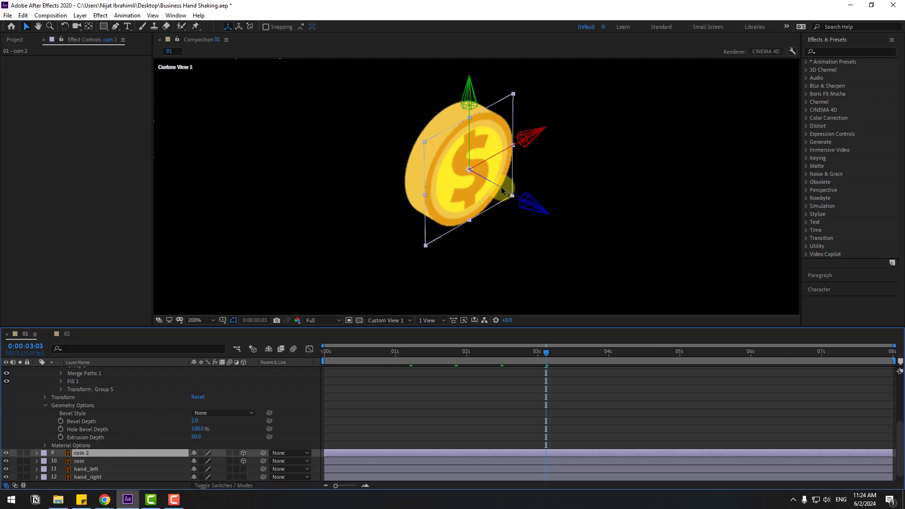
left_click_drag(501, 188, 468, 168)
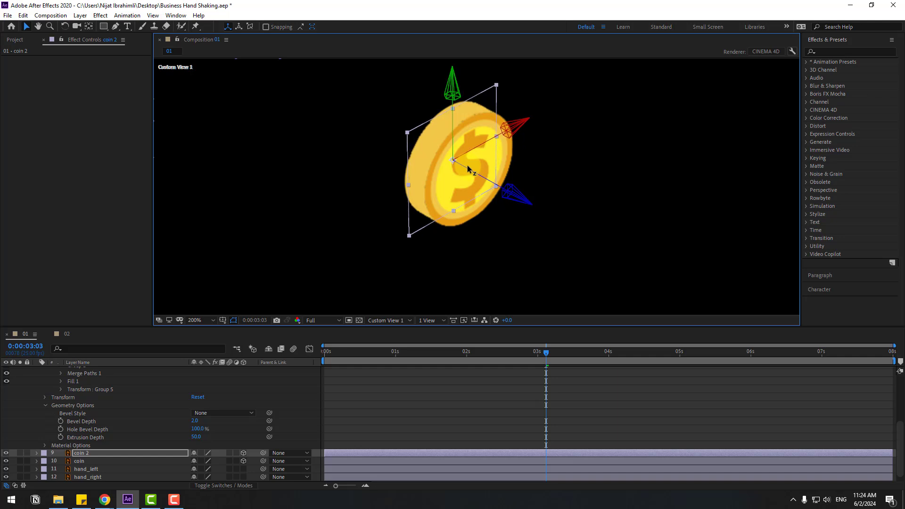
Step: Add a two-node camera with the 50mm preset to the composition
left_click(80, 15)
mouse_move(95, 26)
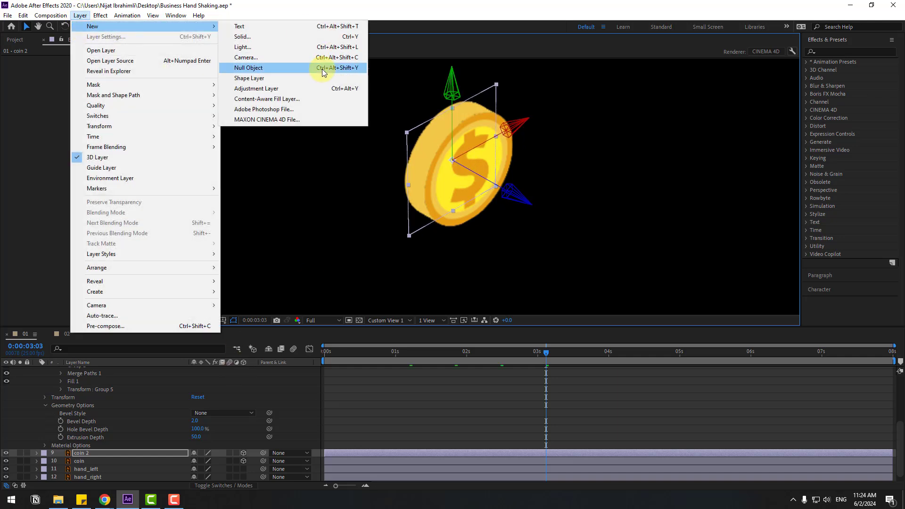
left_click(279, 57)
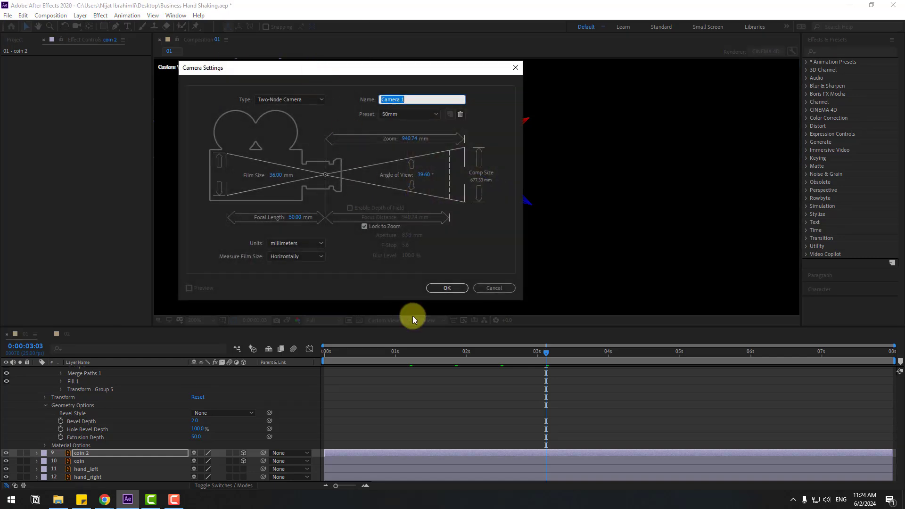
left_click(452, 288)
Step: Shift the duplicated coin layer along Z until its artwork sits on the extruded coin's back face
key("c")
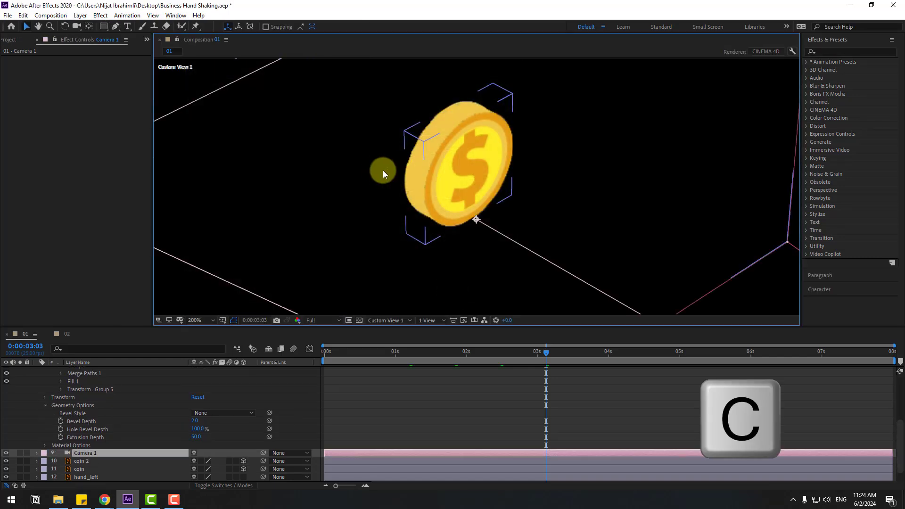
left_click_drag(377, 169, 611, 152)
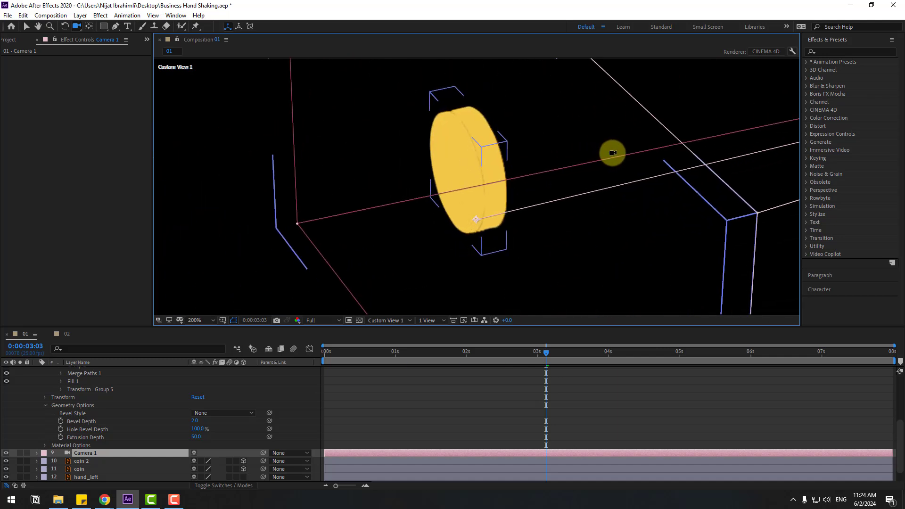
left_click(26, 26)
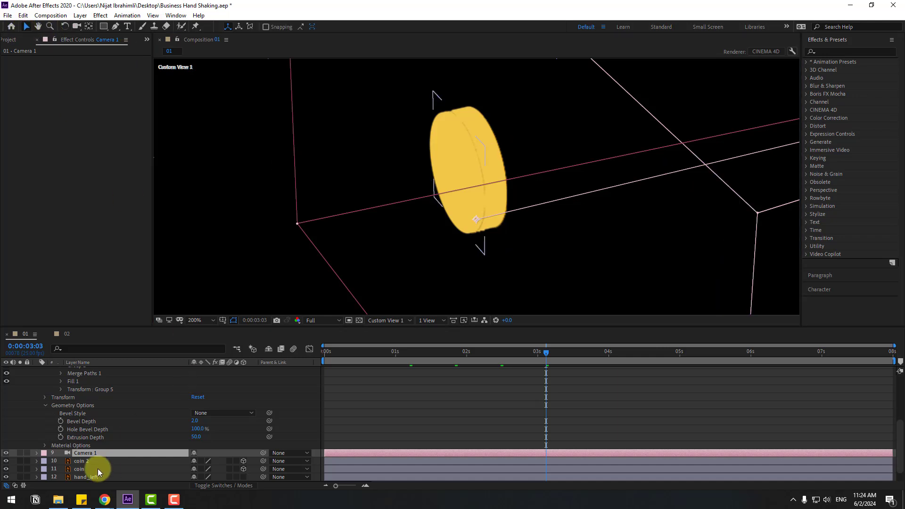
left_click(82, 460)
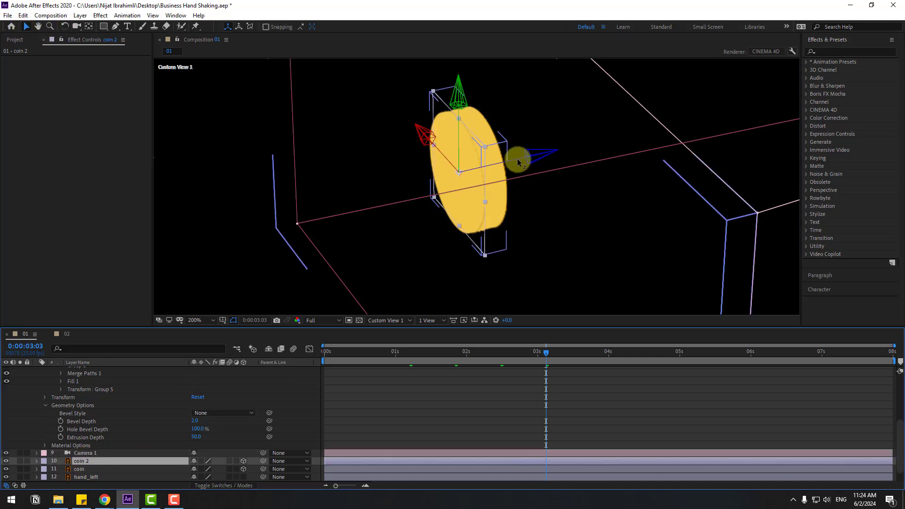
left_click_drag(517, 158, 510, 160)
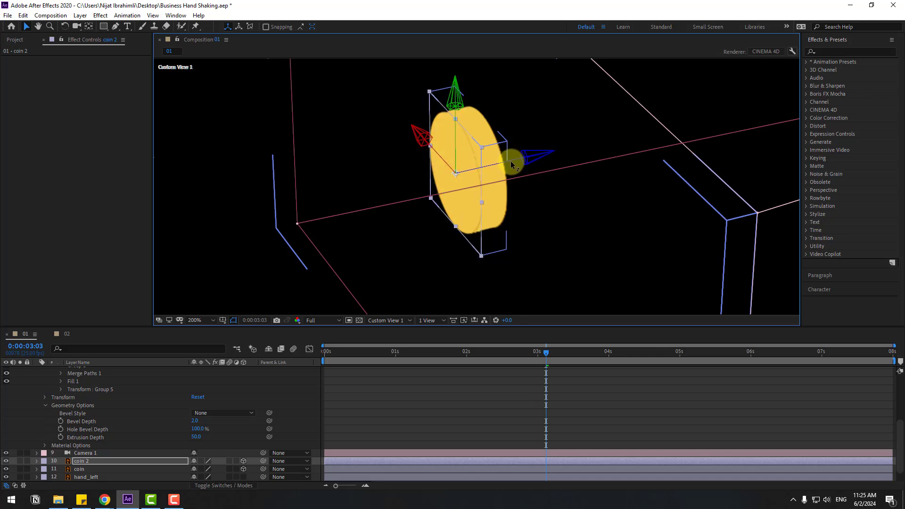
Step: Flip the coin 2 layer horizontally so the artwork on the rear face is mirrored
left_click(75, 460)
right_click(80, 461)
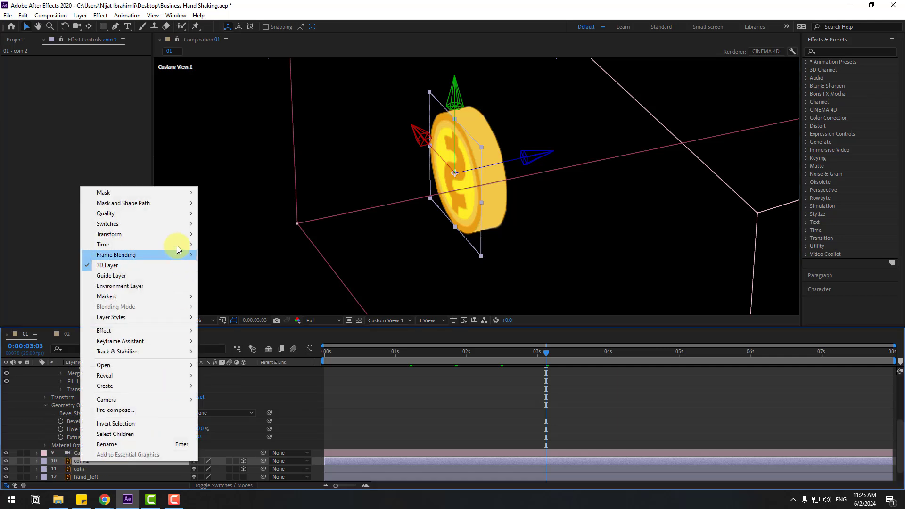
mouse_move(172, 233)
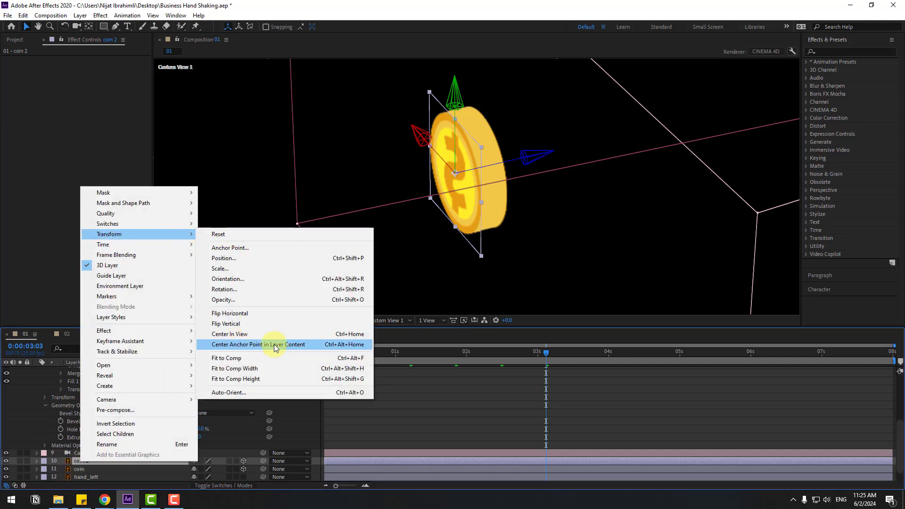
left_click(250, 313)
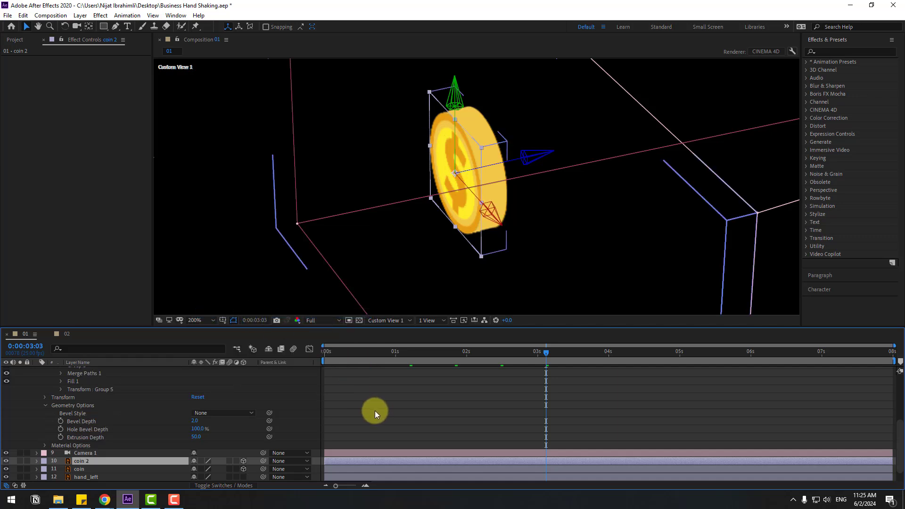
Step: Inspect both faces of the coin in the custom view, and return to the Active Camera view at Fit up to 100%
key("ctrl+Up")
key("c")
left_click_drag(464, 171, 266, 158)
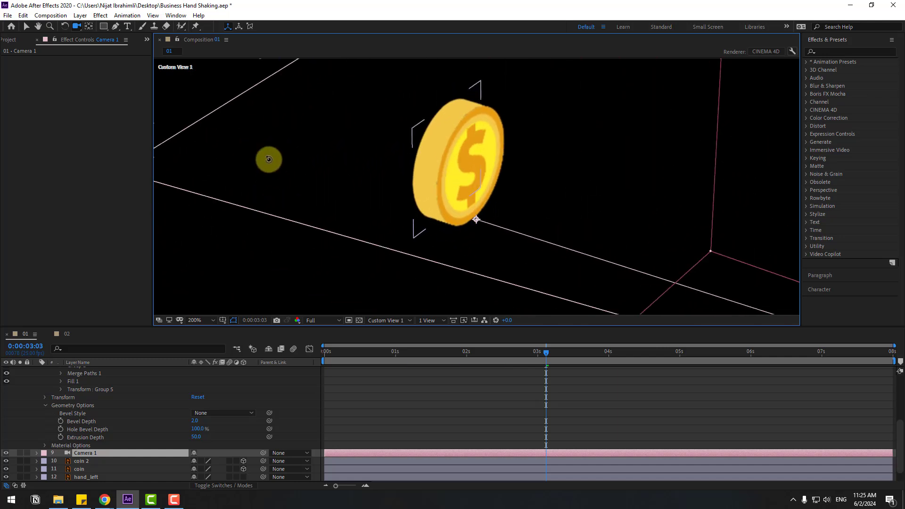
left_click(392, 323)
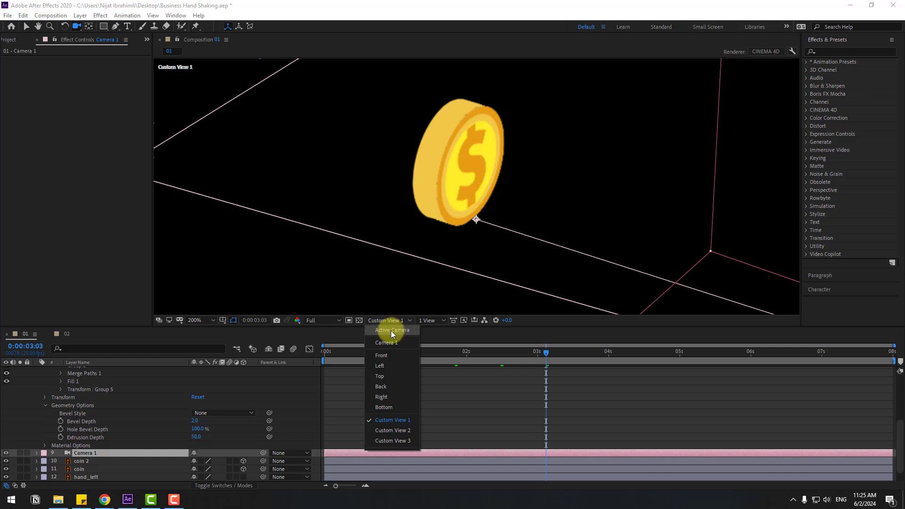
left_click(389, 330)
left_click(215, 320)
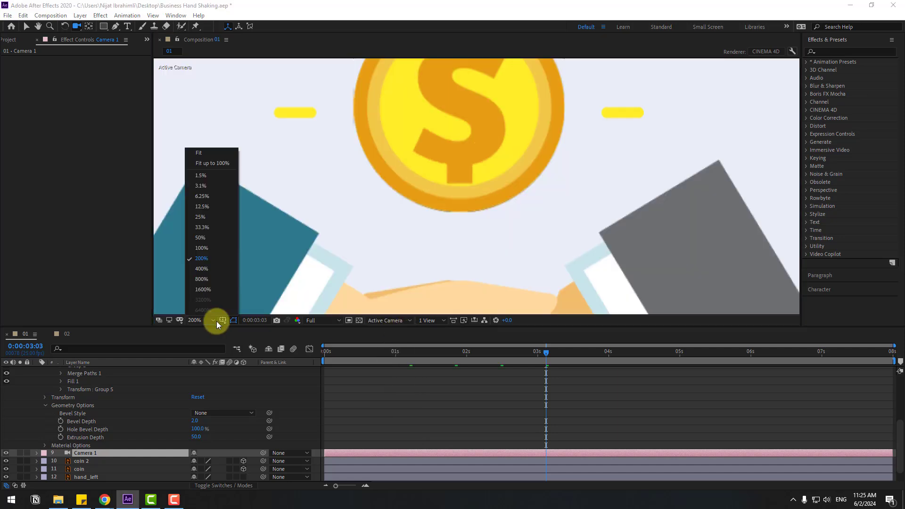
left_click(210, 321)
left_click(210, 321)
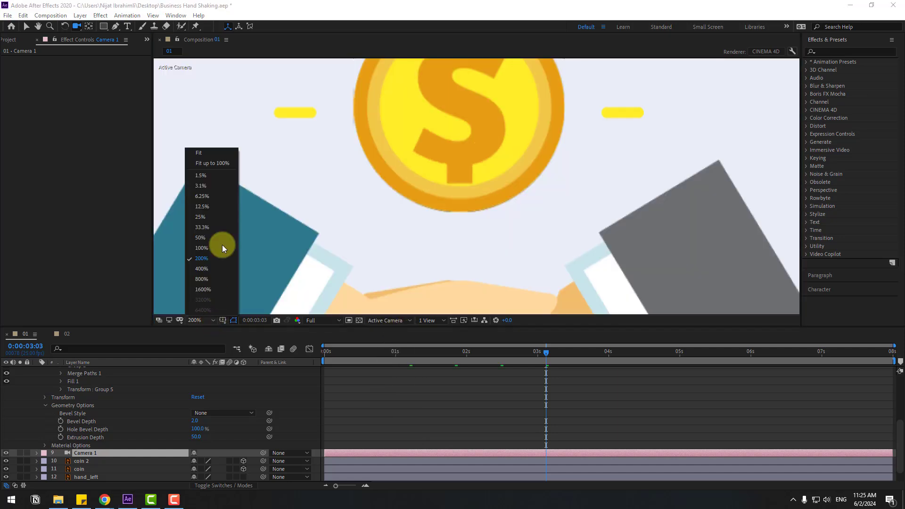
left_click(211, 163)
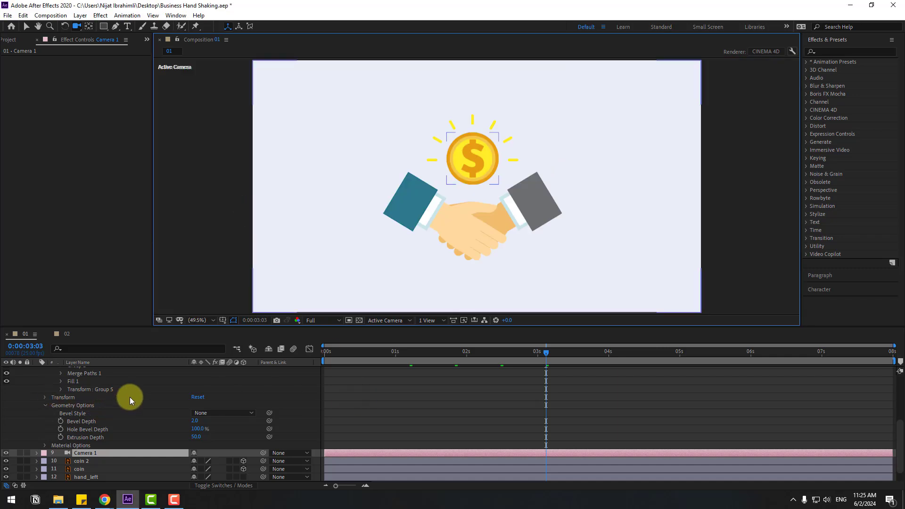
Step: Collapse the coin Outlines layer and move Camera 1 to the top of the layer stack
scroll(129, 396, "up", 5)
left_click(37, 426)
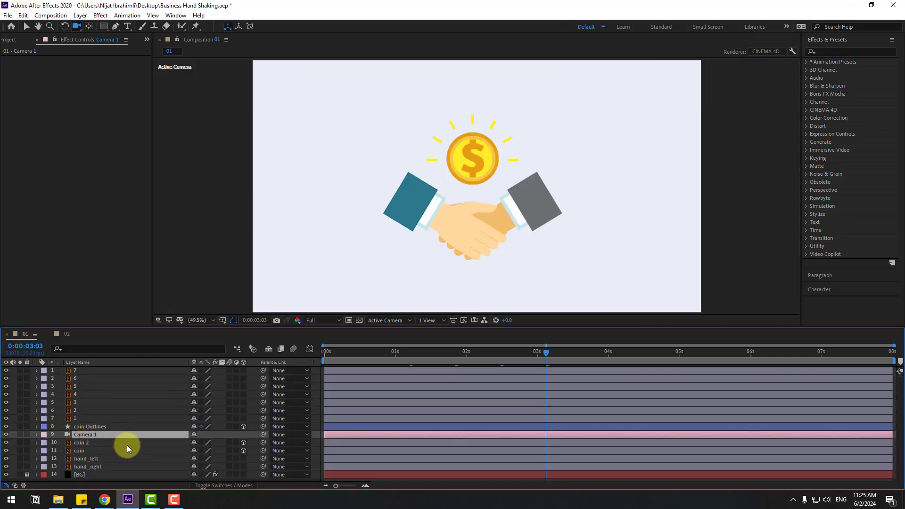
left_click_drag(87, 434, 103, 369)
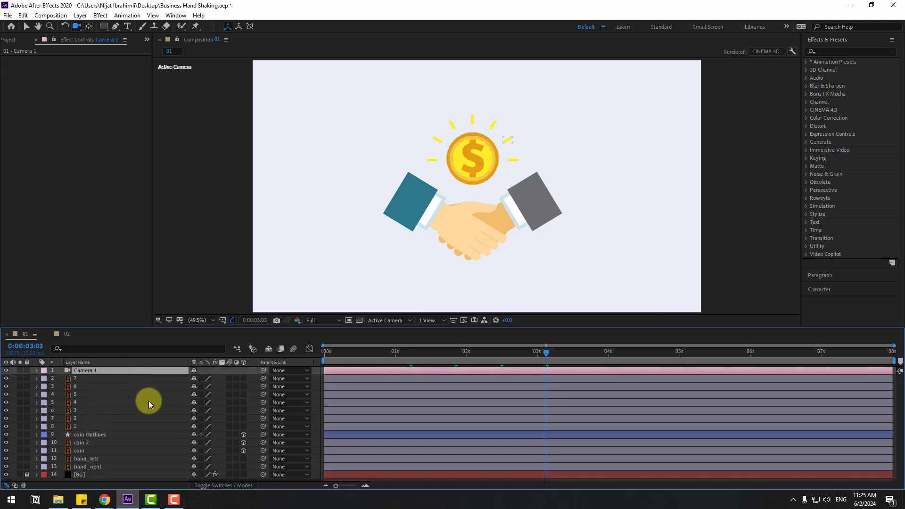
Step: Parent the coin and coin 2 layers to the coin Outlines layer
left_click(93, 451)
left_click(86, 442, "ctrl")
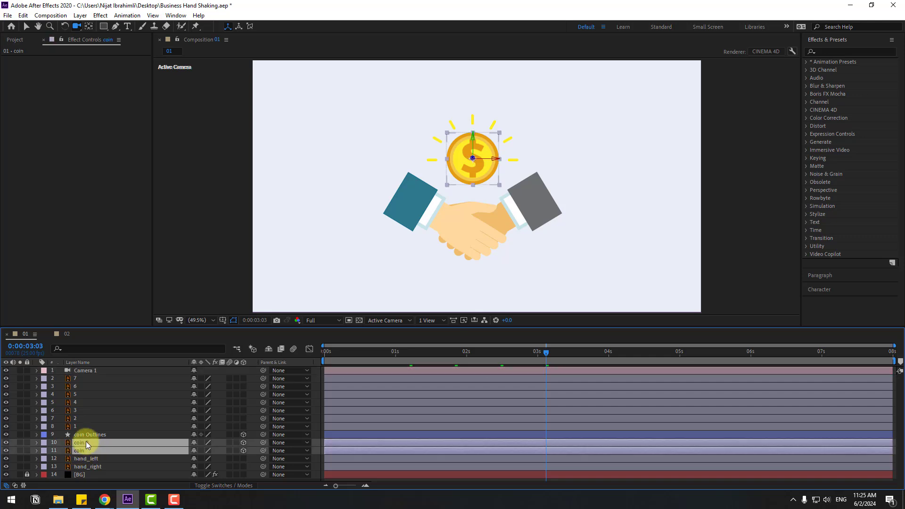
left_click_drag(263, 442, 78, 437)
Step: Test the parented coin by rotating coin Outlines around its Y axis, and undo the rotation
left_click(84, 436)
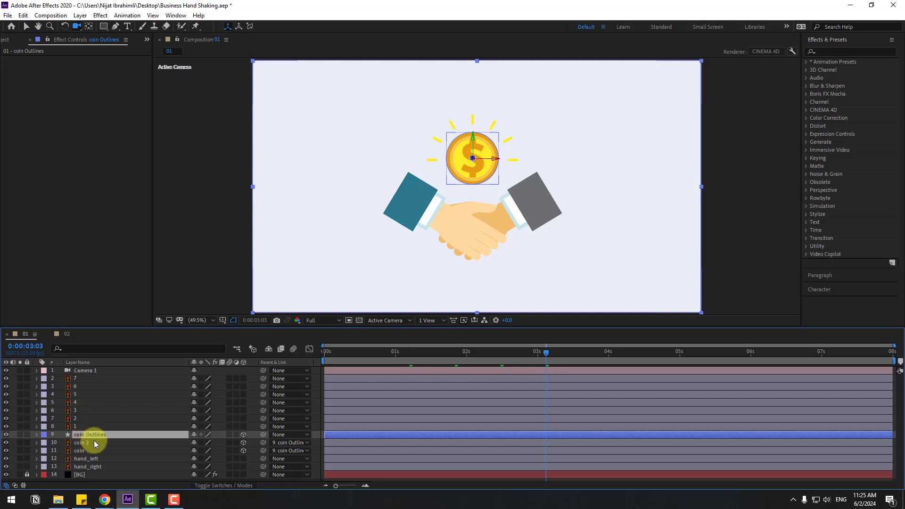
key("r")
left_click_drag(206, 458, 254, 448)
key("ctrl+z")
key("ctrl+z")
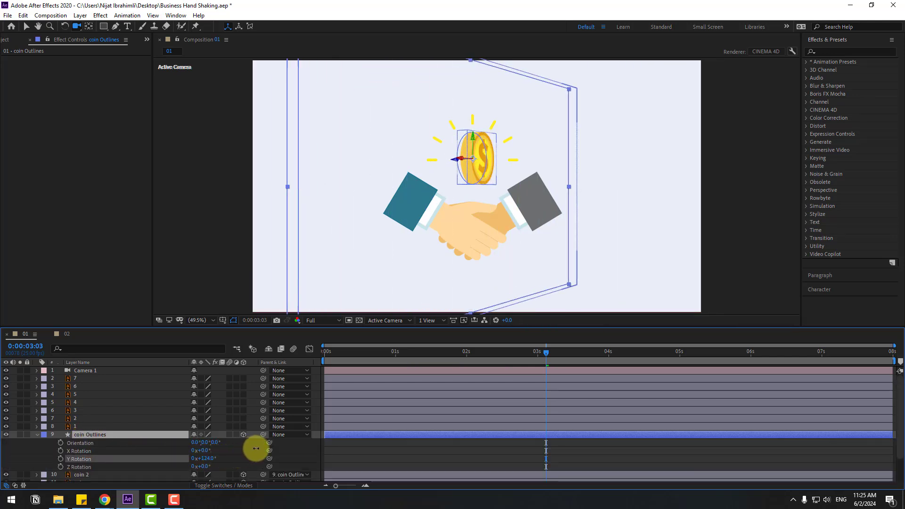
key("r")
key("v")
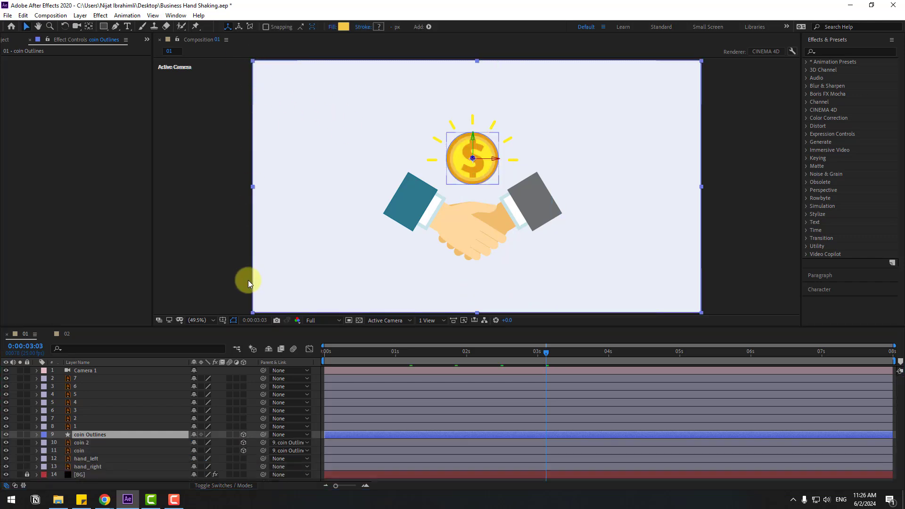
Step: Delete Group 1 from the contents of the coin Outlines layer and show the layer's rotation properties
left_click(37, 434)
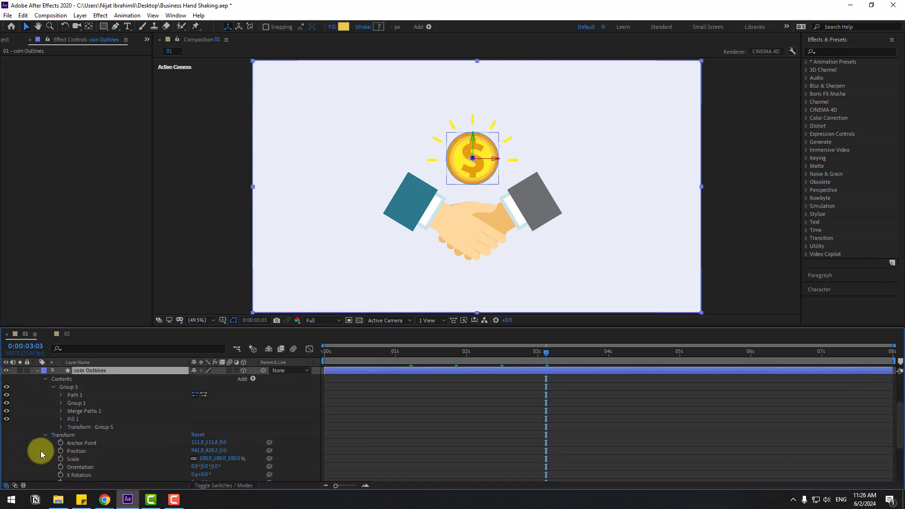
scroll(57, 441, "up", 1)
left_click(75, 432)
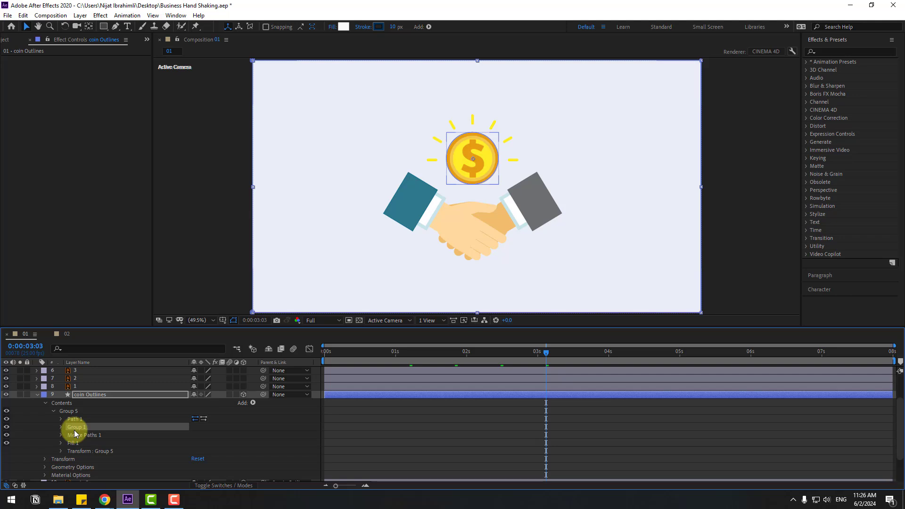
key("Delete")
left_click(103, 395)
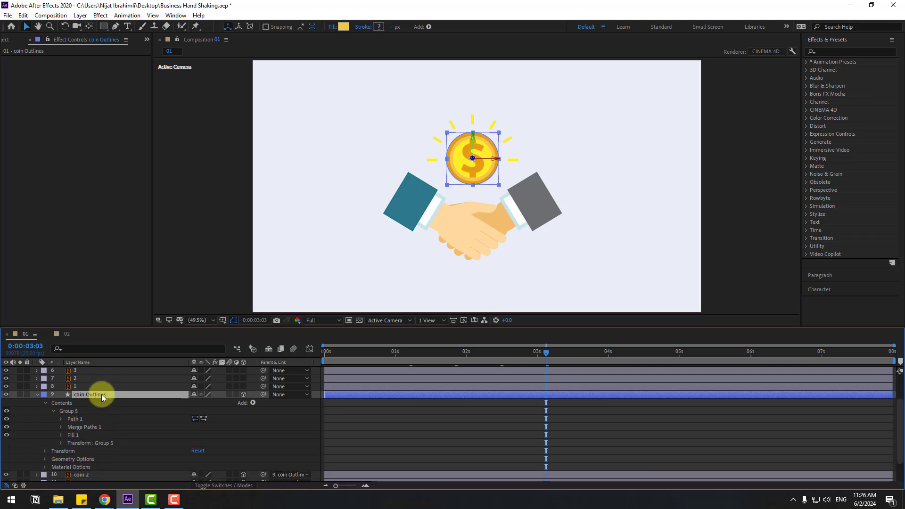
key("r")
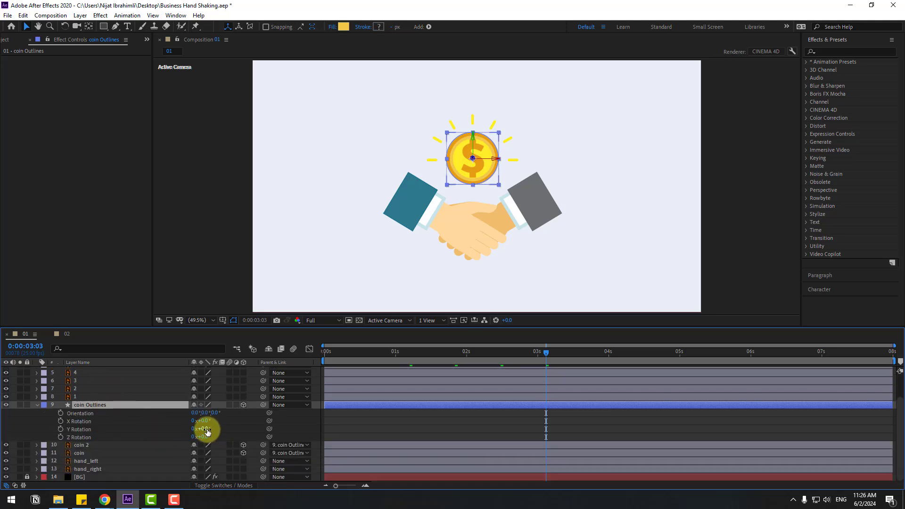
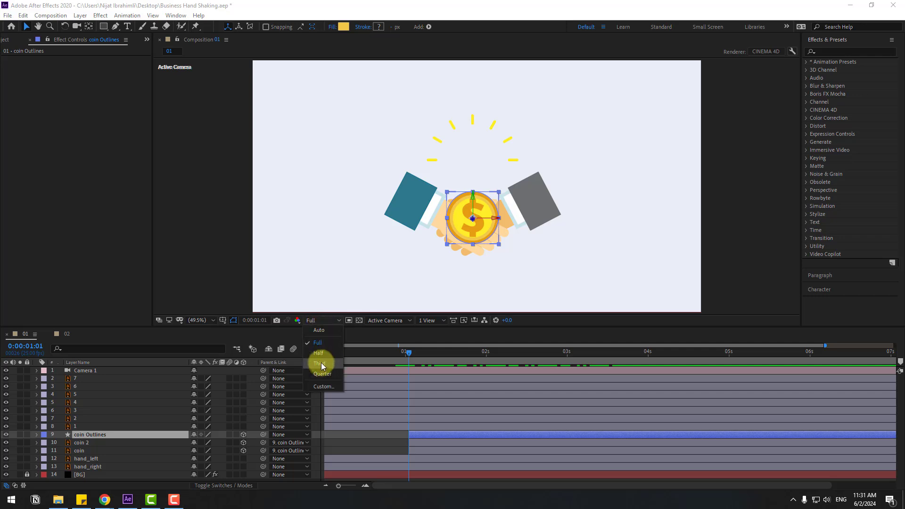
Step: Set the preview resolution to Quarter and lower the coin Outlines layer to Y position 811.2 at 0:00:01:01
left_click(318, 372)
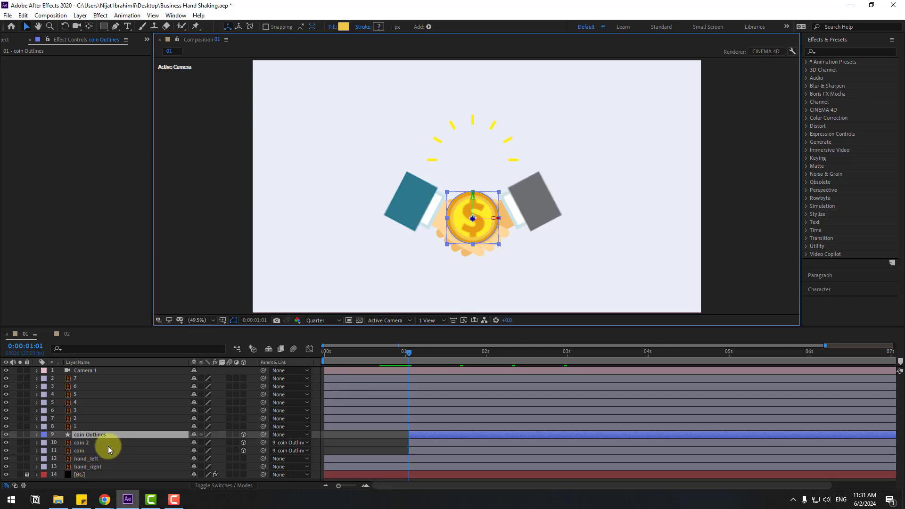
left_click(95, 435)
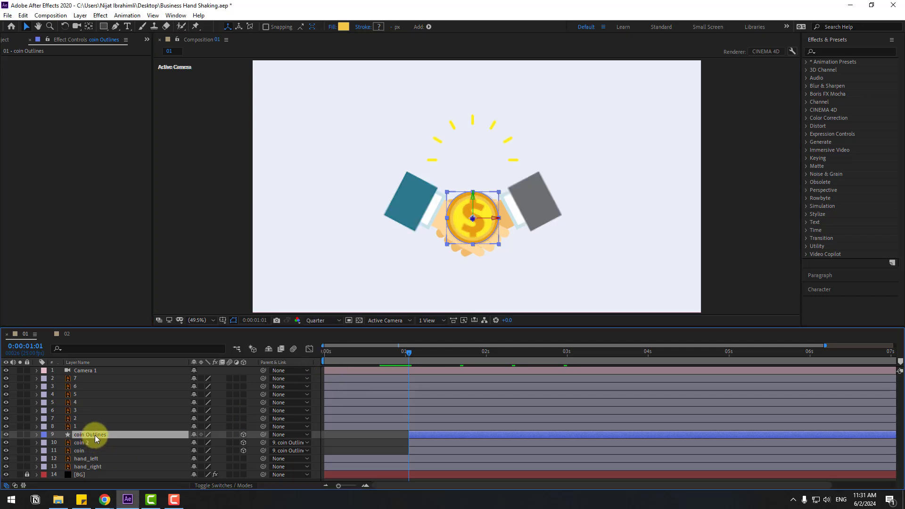
key("p")
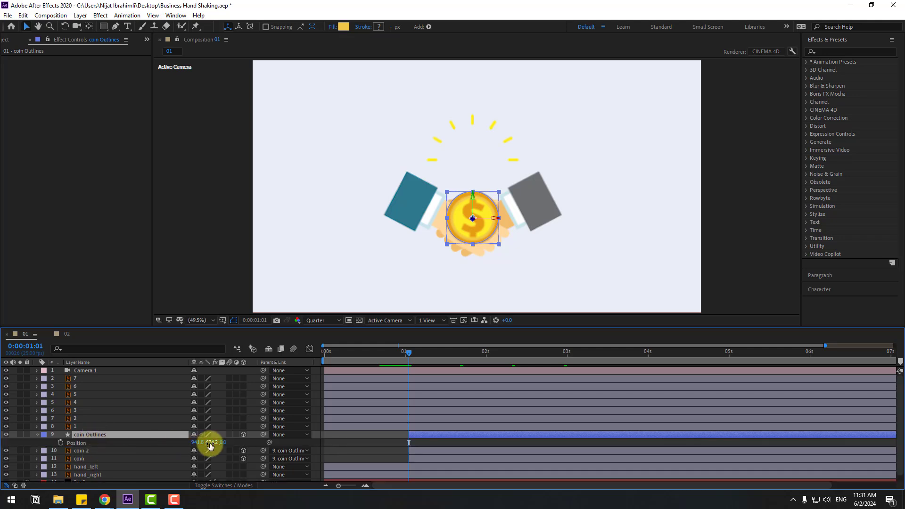
left_click_drag(216, 443, 289, 433)
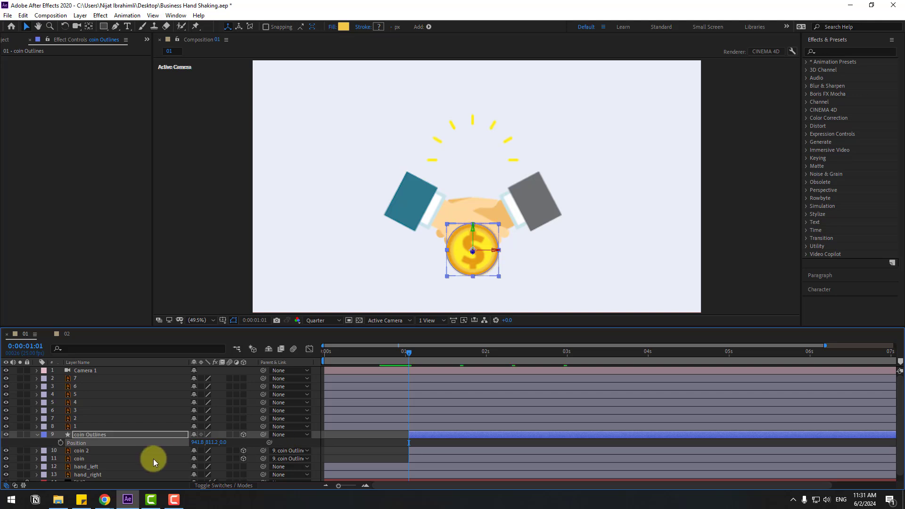
Step: Keyframe coin Outlines' Position so it rises above the hands and bobs every 10 frames, ending at Y 439.2 at 0:00:03:07
left_click_drag(420, 358, 460, 352)
left_click_drag(213, 444, 26, 440)
key("shift+Page_Down")
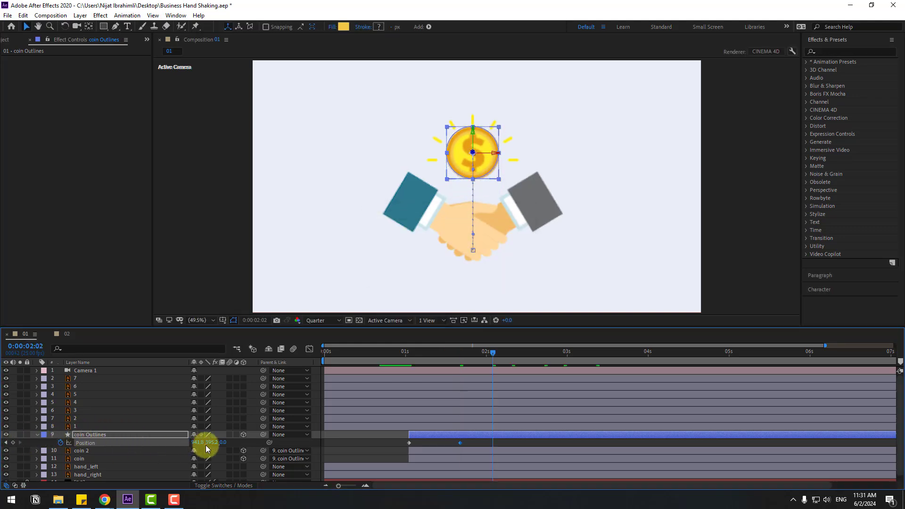
mouse_move(213, 443)
left_mouse_down()
mouse_move(248, 442)
mouse_move(193, 439)
mouse_move(227, 442)
mouse_move(205, 443)
left_mouse_up()
key("shift+Page_Down")
key("shift+Page_Down")
key("shift+Page_Down")
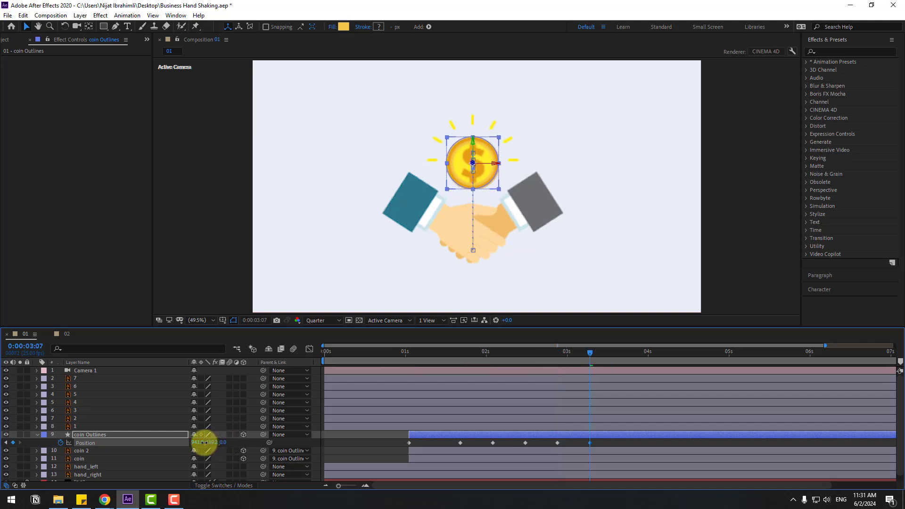
Step: Apply Easy Ease to all Position keyframes of coin Outlines, and preview the motion with the work area starting at about 1 second
left_click_drag(597, 442, 409, 443)
right_click(409, 442)
mouse_move(497, 435)
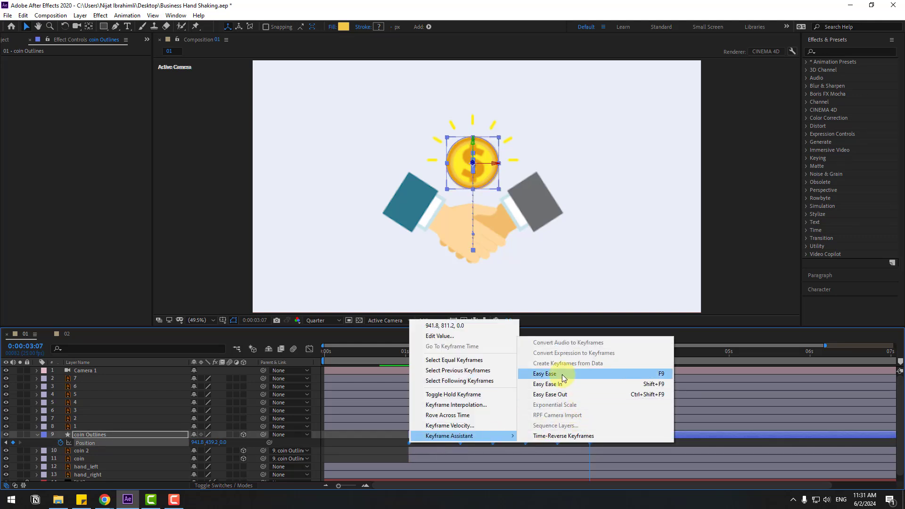
left_click(638, 374)
left_click_drag(320, 357, 404, 358)
key("space")
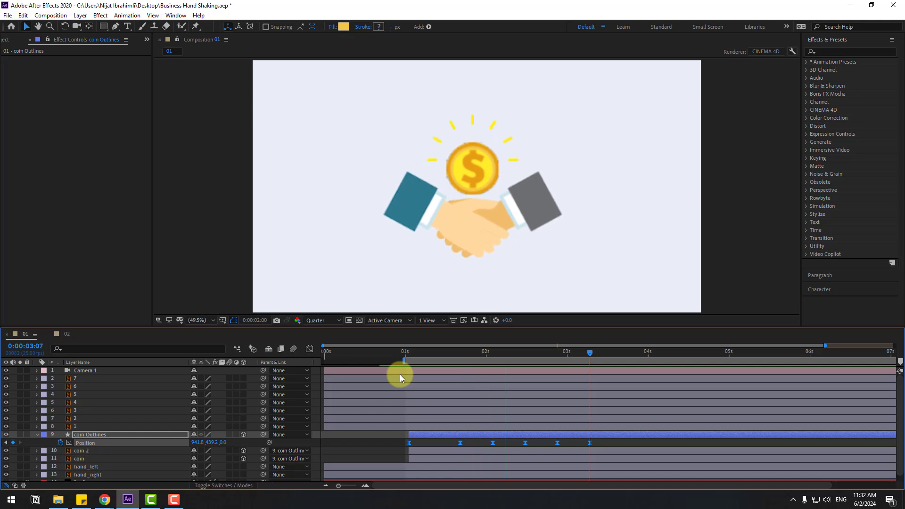
key("space")
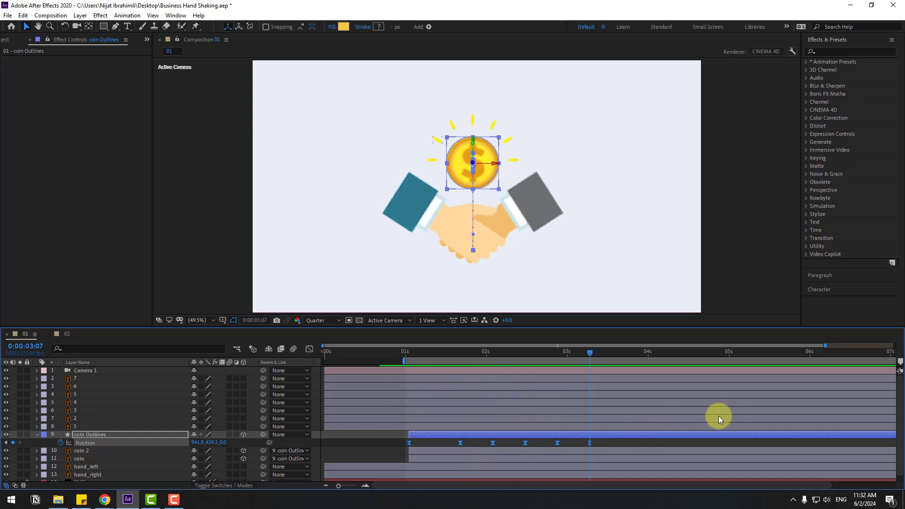
Step: Set the spatial interpolation of all coin Outlines Position keyframes to Linear and preview the animation
left_click_drag(606, 441, 406, 455)
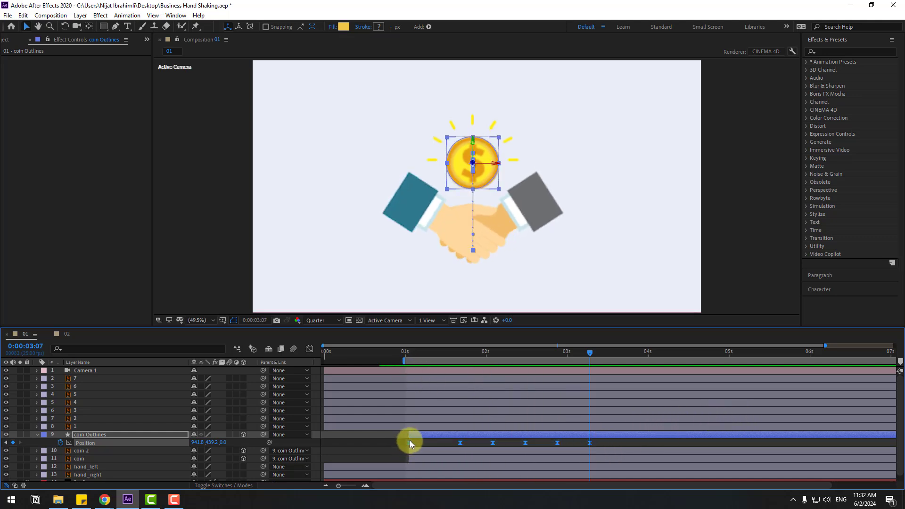
right_click(409, 441)
left_click(463, 403)
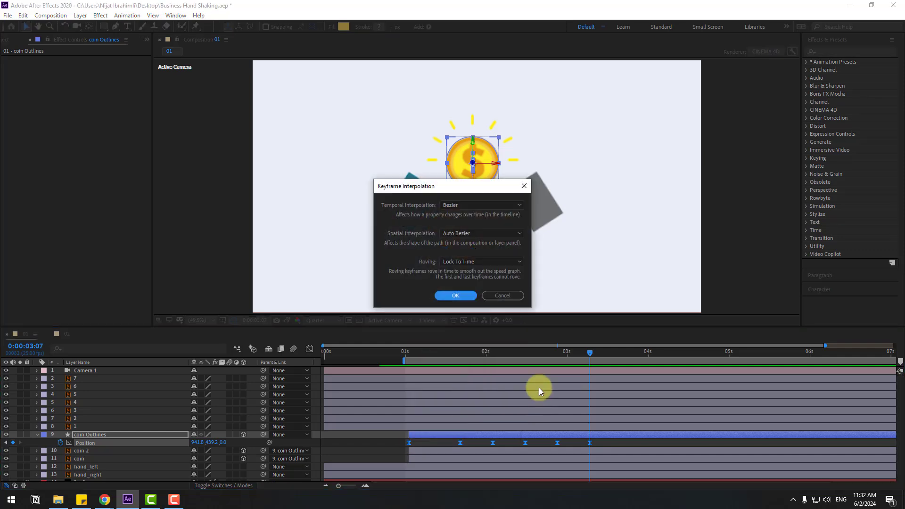
left_click(459, 232)
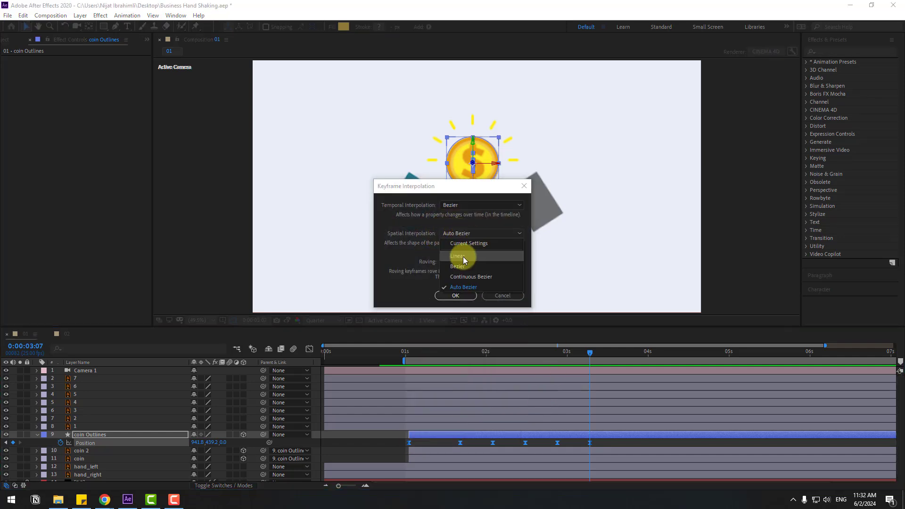
left_click(463, 257)
left_click(465, 295)
key("space")
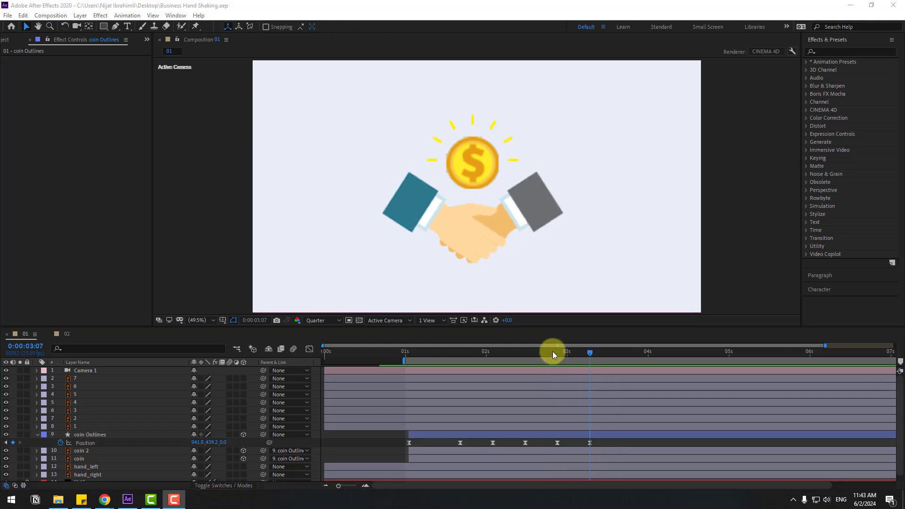
Step: Keyframe coin Outlines' Y Rotation with the coin turned at 0:00:01:01, and set it to -50° at 0:00:01:17
left_click_drag(518, 351, 408, 353)
left_click(30, 443)
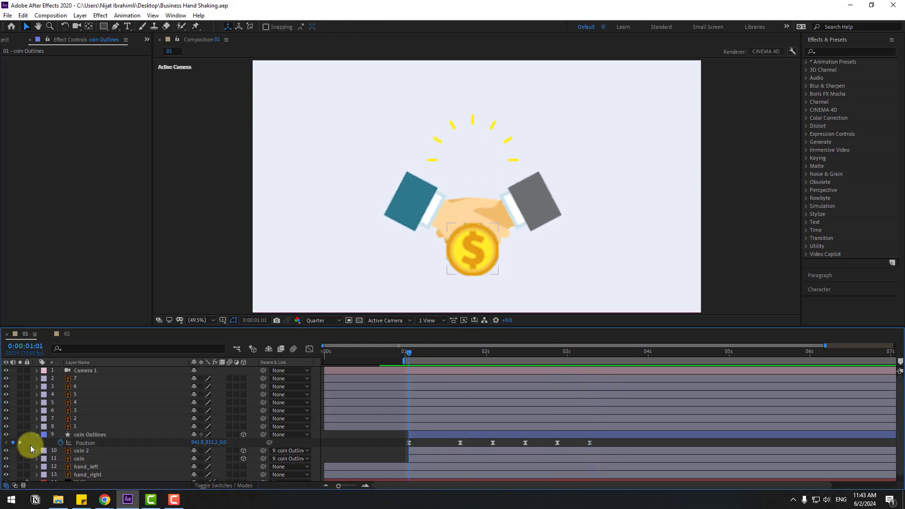
left_click(84, 435)
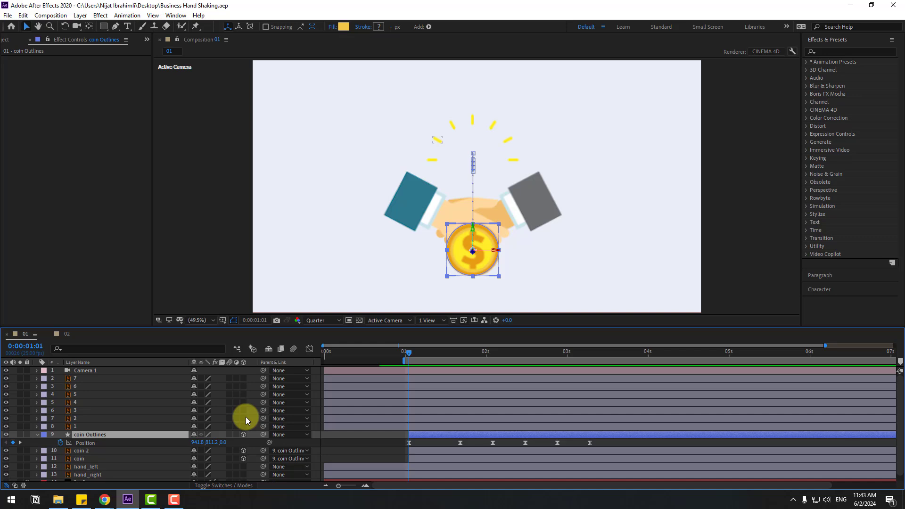
key("shift+r")
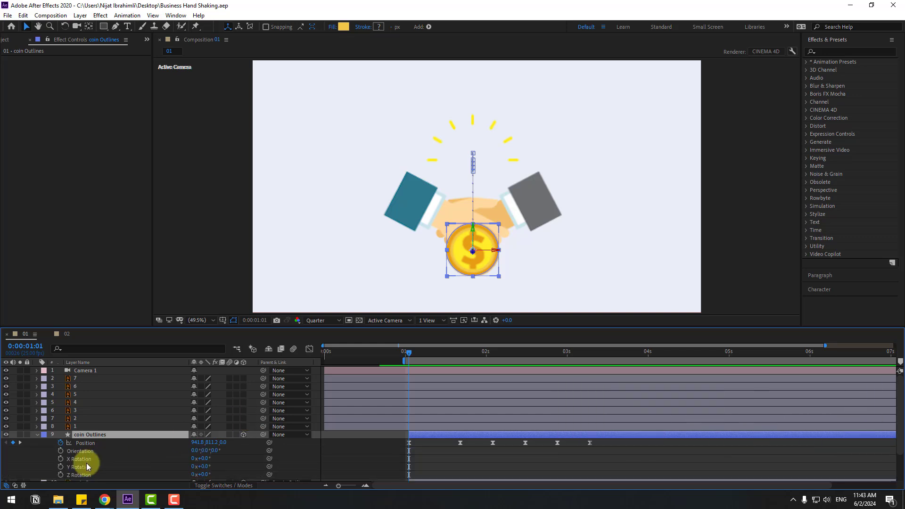
left_click(60, 467)
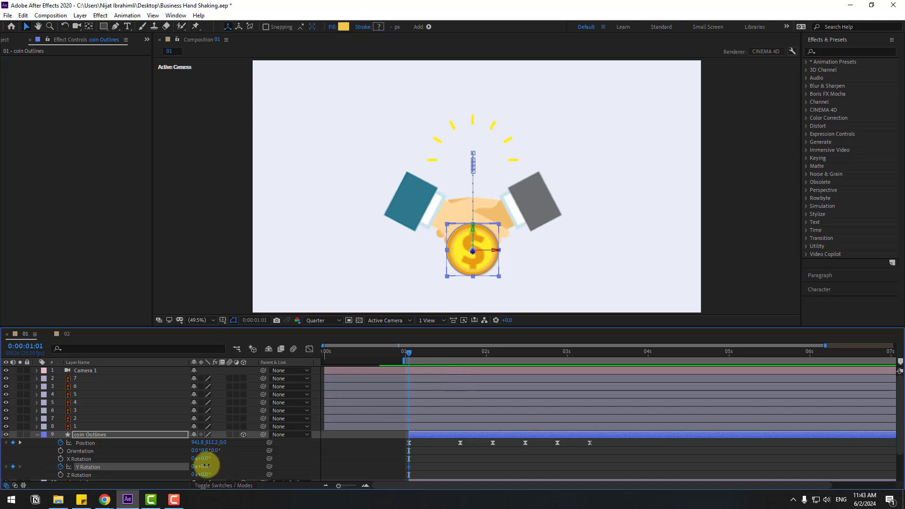
left_click_drag(206, 466, 257, 444)
left_click_drag(421, 352, 460, 357)
left_click_drag(216, 468, 205, 466)
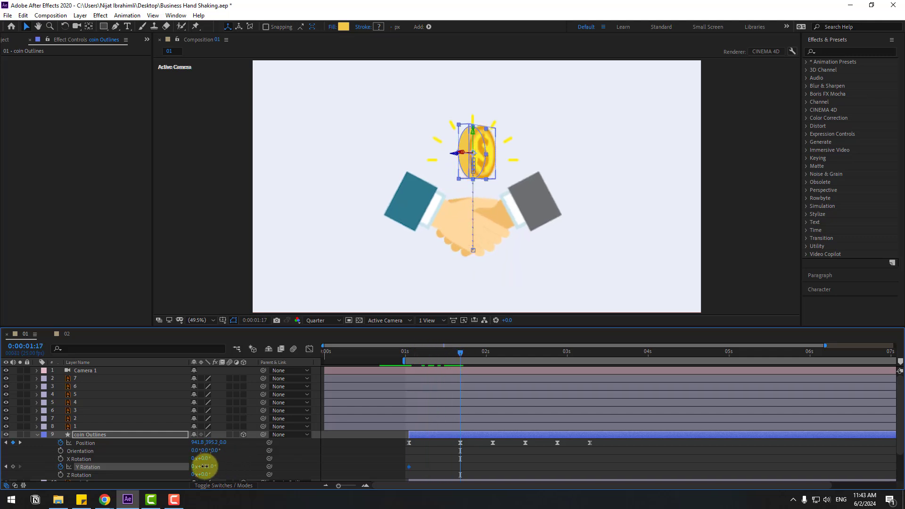
key("Return")
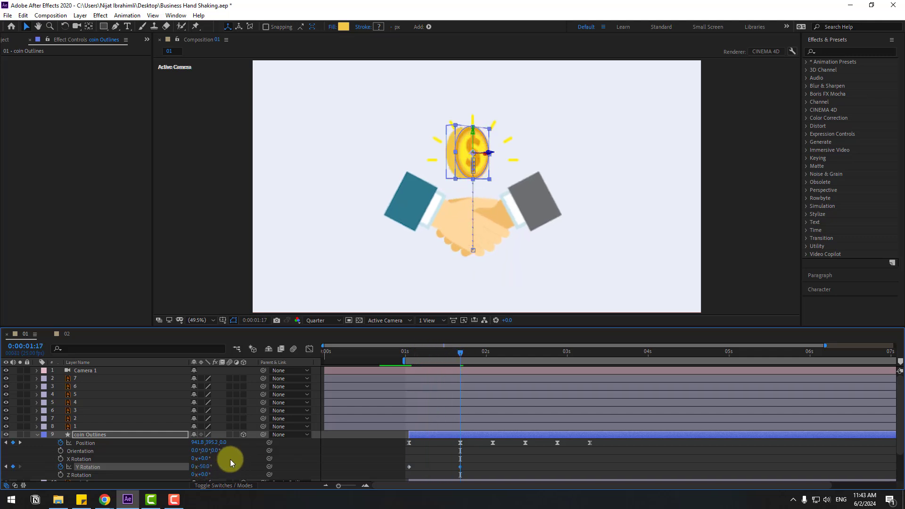
Step: Set coin Outlines' Y Rotation to 25° at 0:00:02:02 and to a small negative angle at 0:00:02:12
left_click_drag(413, 353, 494, 358)
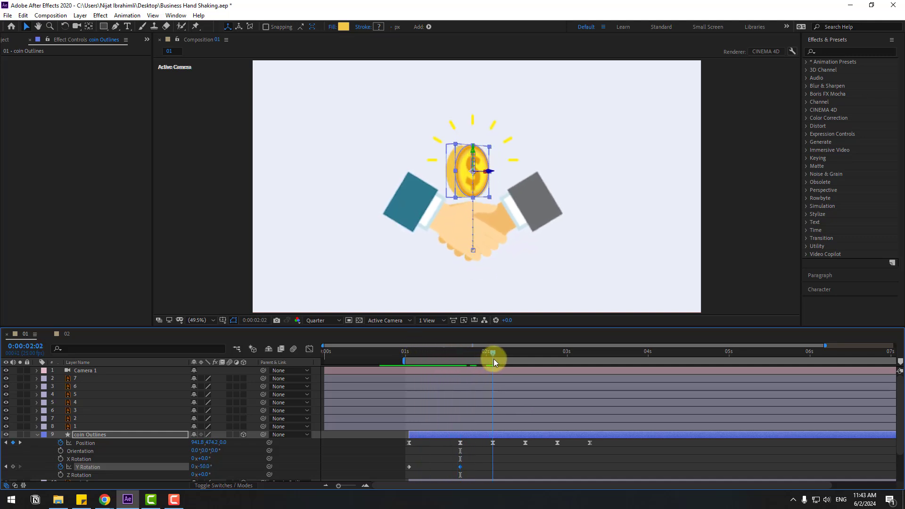
left_click(203, 466)
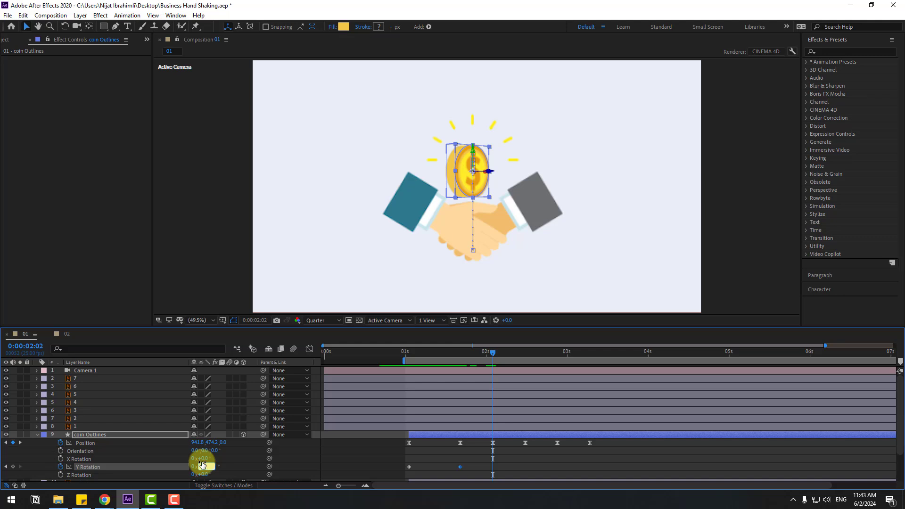
type("25")
key("Return")
left_click_drag(512, 354, 524, 353)
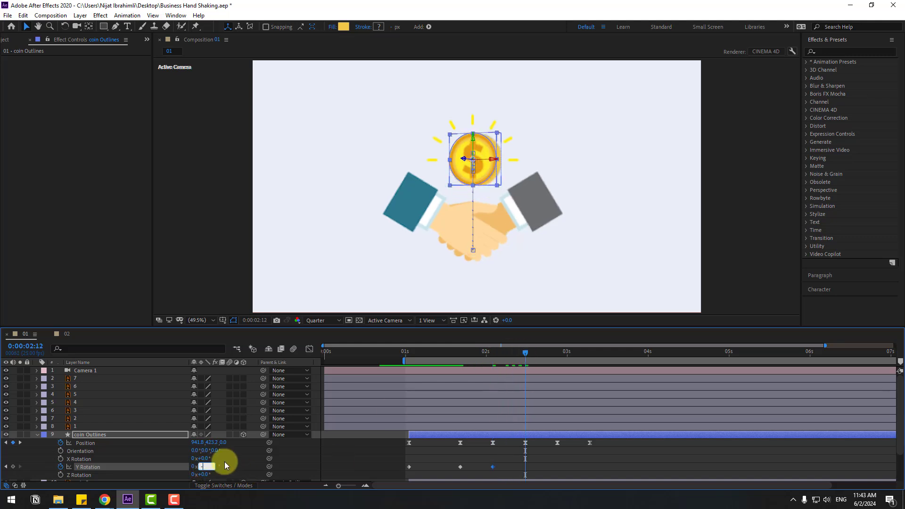
key("Return")
Step: Set coin Outlines' Y Rotation to 5° at 0:00:02:22 and to 0° at 0:00:03:07
left_click_drag(549, 358, 556, 353)
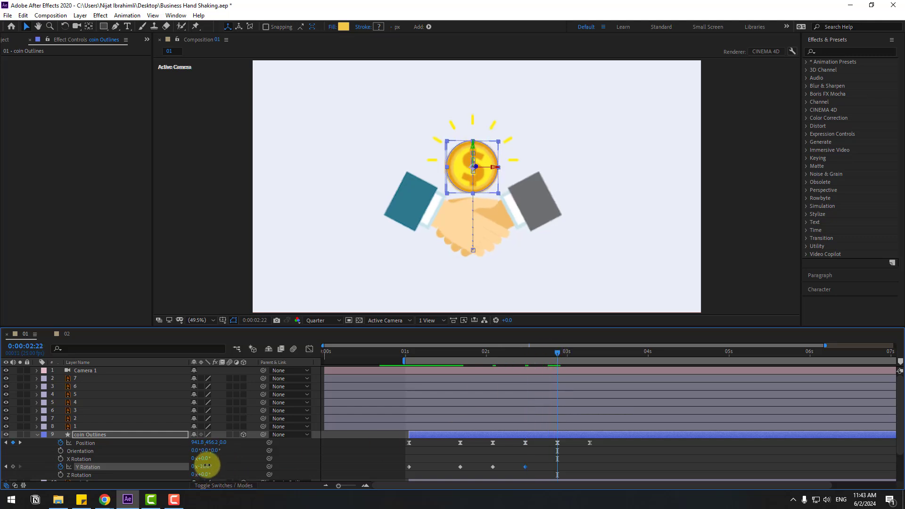
type("5")
key("Return")
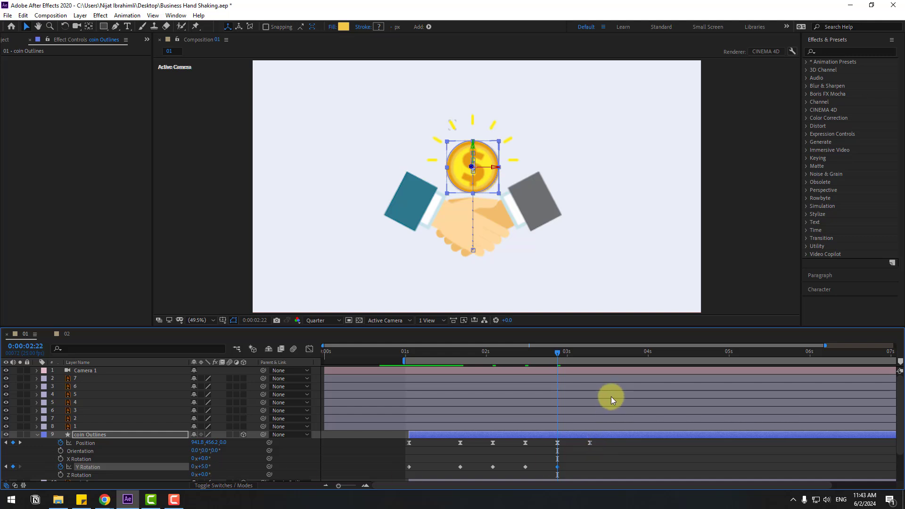
left_click_drag(579, 357, 590, 355)
left_click(202, 467)
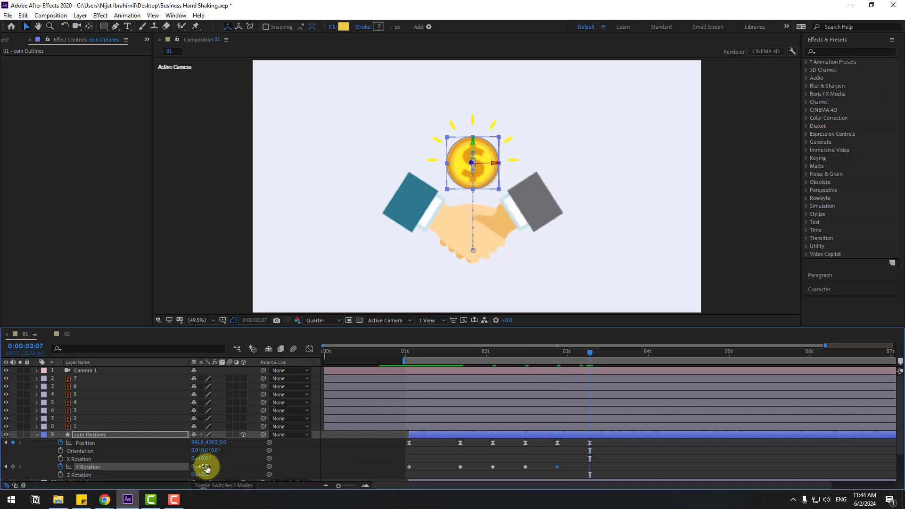
Step: Apply Easy Ease to all Y Rotation keyframes of coin Outlines, preview the spin, and collapse the layer's properties
left_click_drag(600, 465, 410, 470)
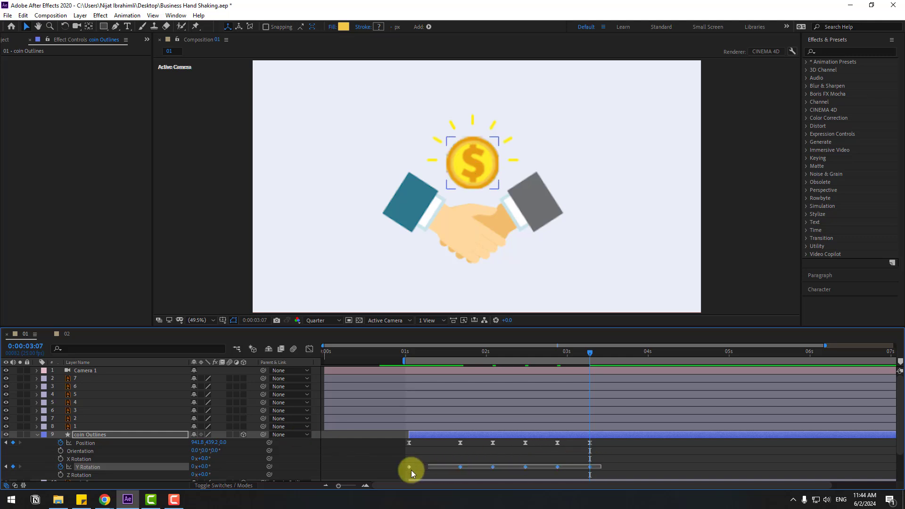
right_click(406, 468)
mouse_move(461, 460)
left_click(547, 399)
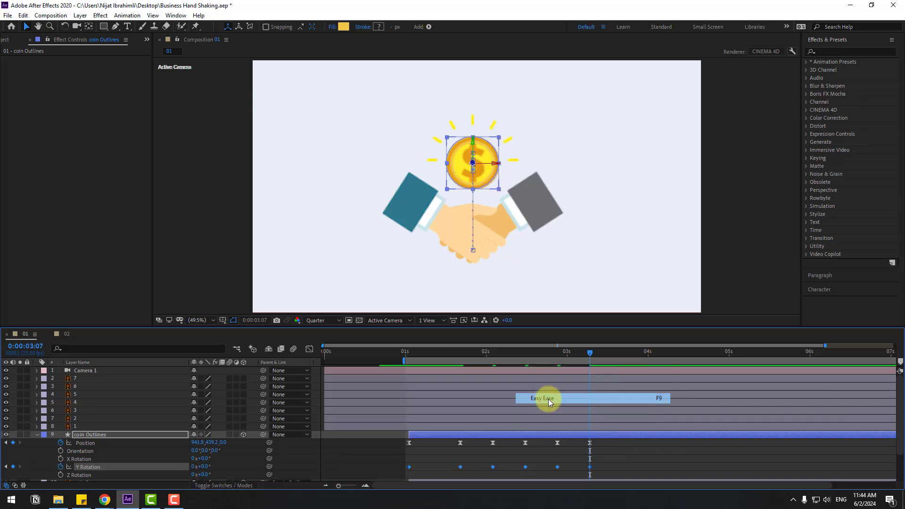
key("space")
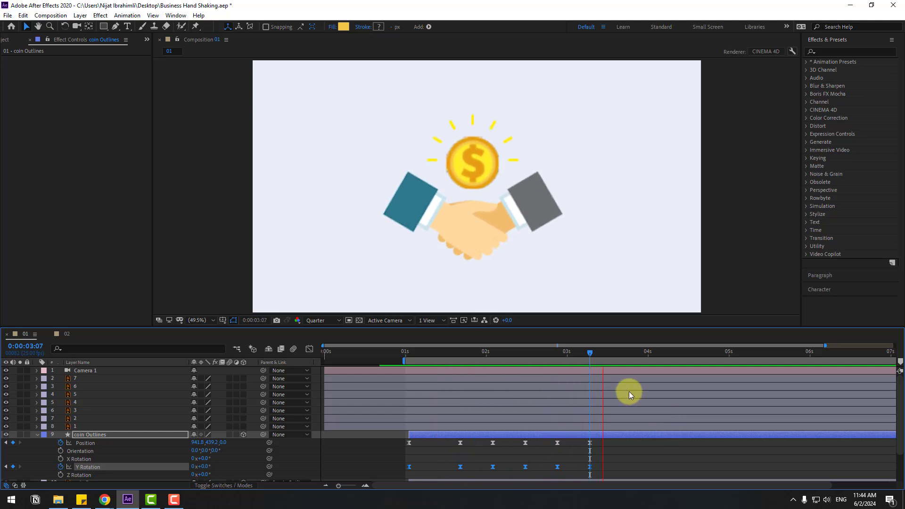
left_click(578, 354)
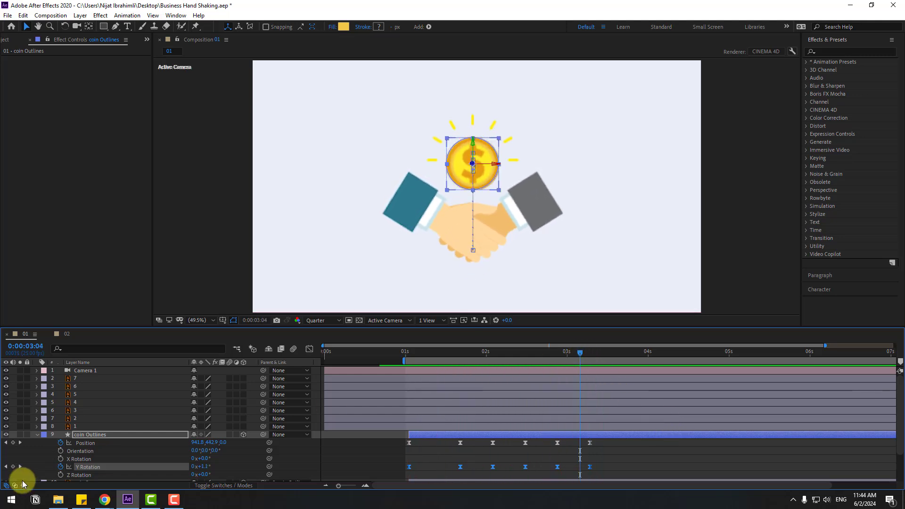
left_click(37, 434)
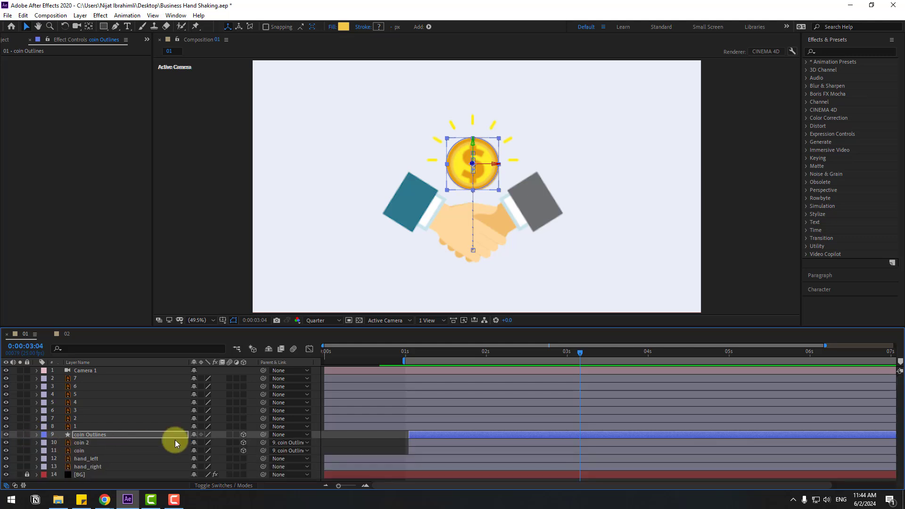
Step: Turn the hand_left and hand_right layers into 3D layers
left_click(86, 467)
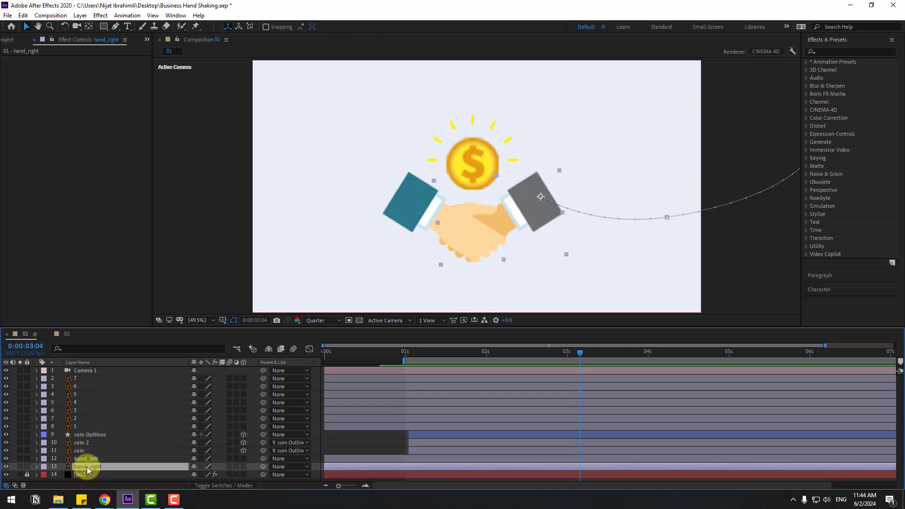
left_click(74, 459, "shift")
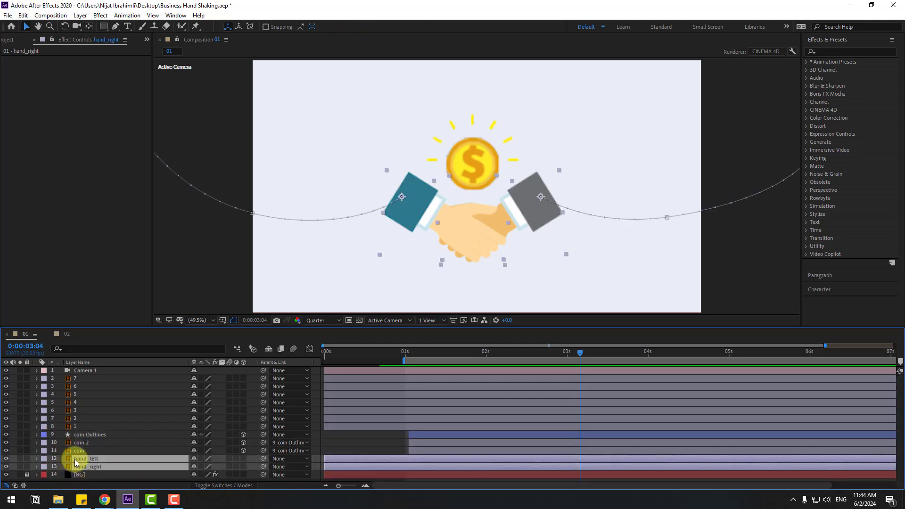
left_click(242, 458)
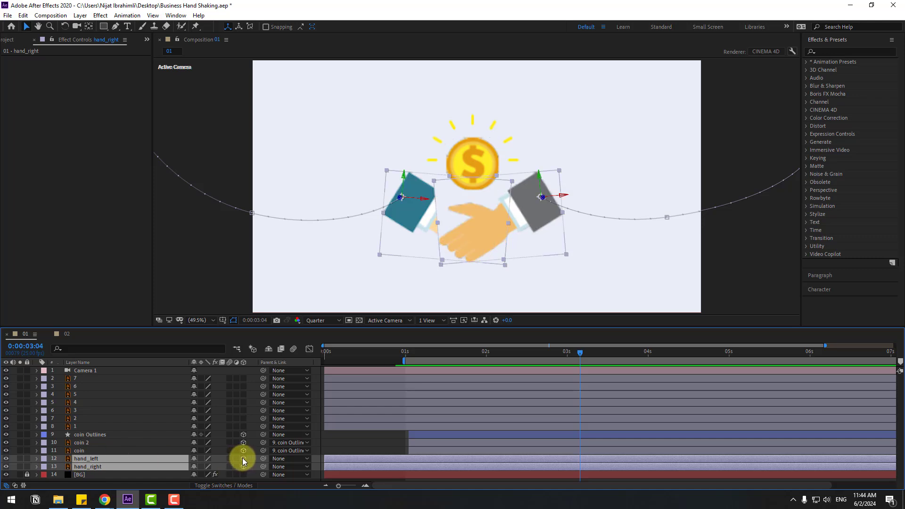
left_click(354, 434)
Step: Set the Z position of all hand_right Position keyframes to 2 and scrub through the handshake to check the overlap
left_click(96, 469)
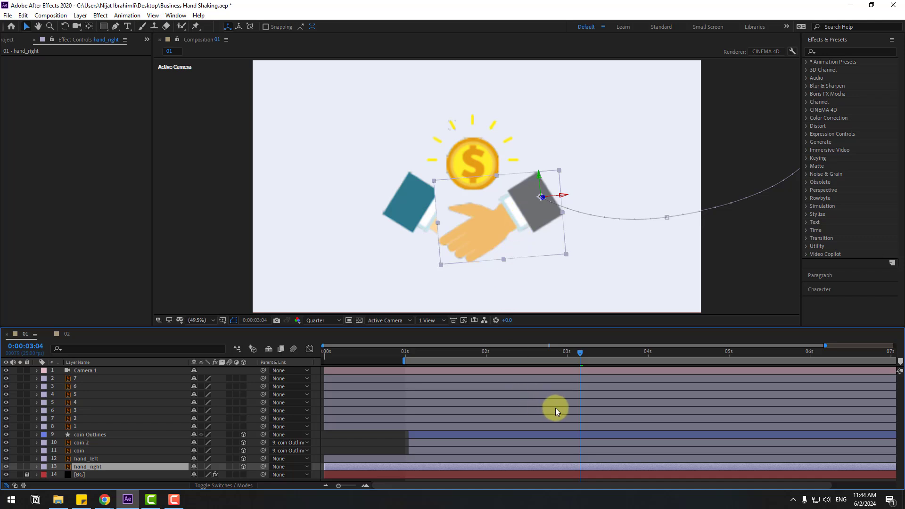
key("p")
left_click(406, 352)
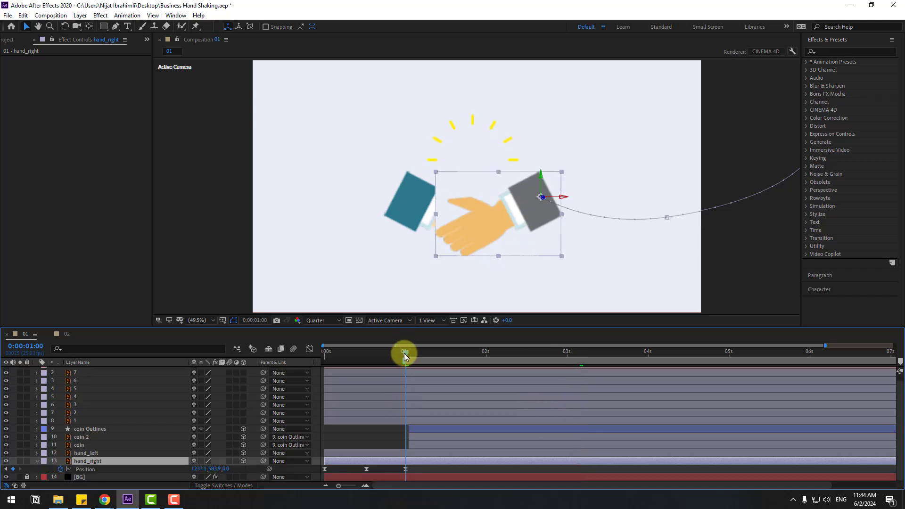
left_click_drag(414, 469, 315, 474)
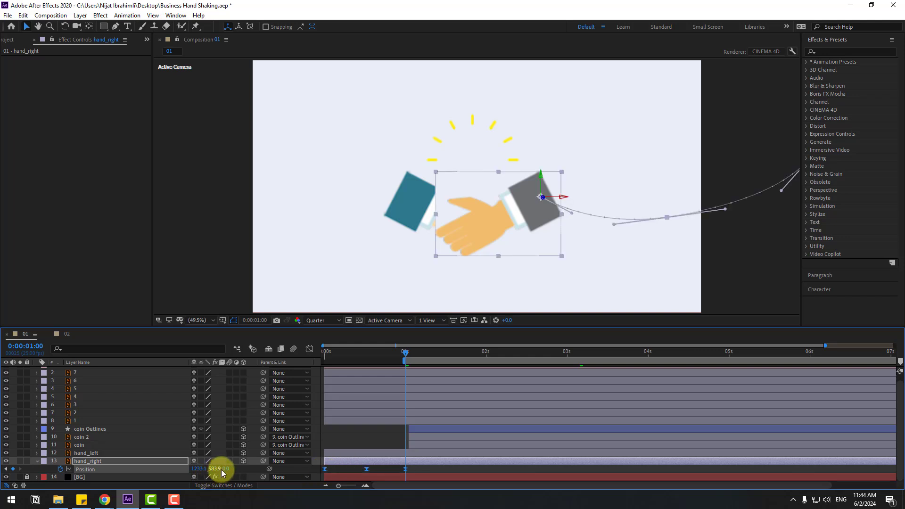
left_click_drag(228, 469, 224, 468)
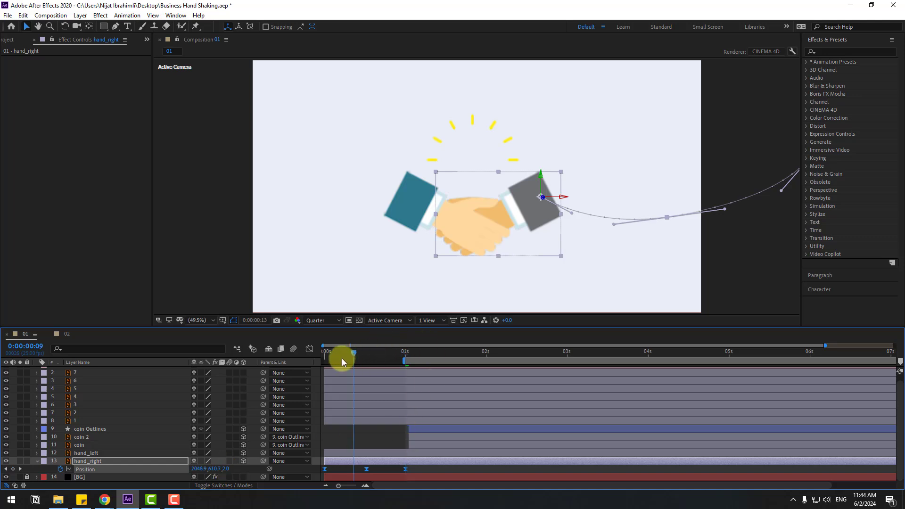
left_click_drag(342, 358, 414, 355)
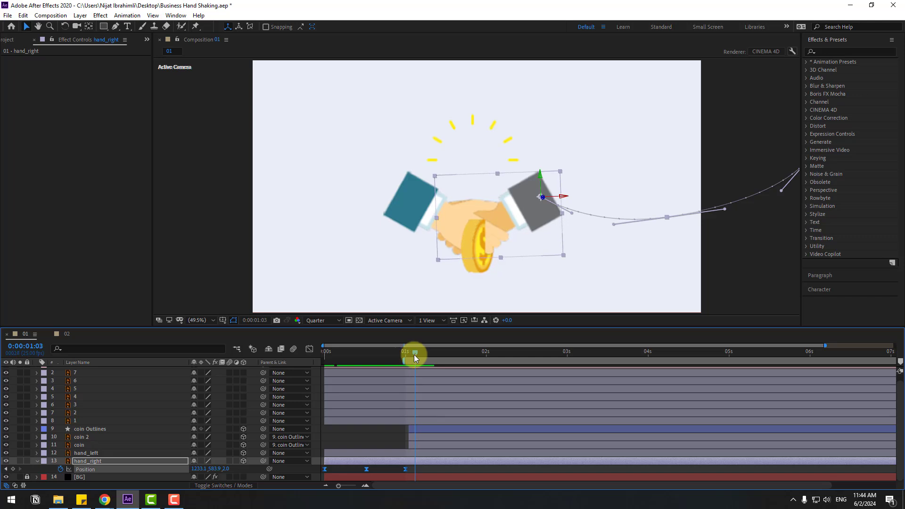
Step: Move the three coin layers below hand_right and set the Z position of all coin Outlines Position keyframes to 205
left_click_drag(94, 430, 106, 467)
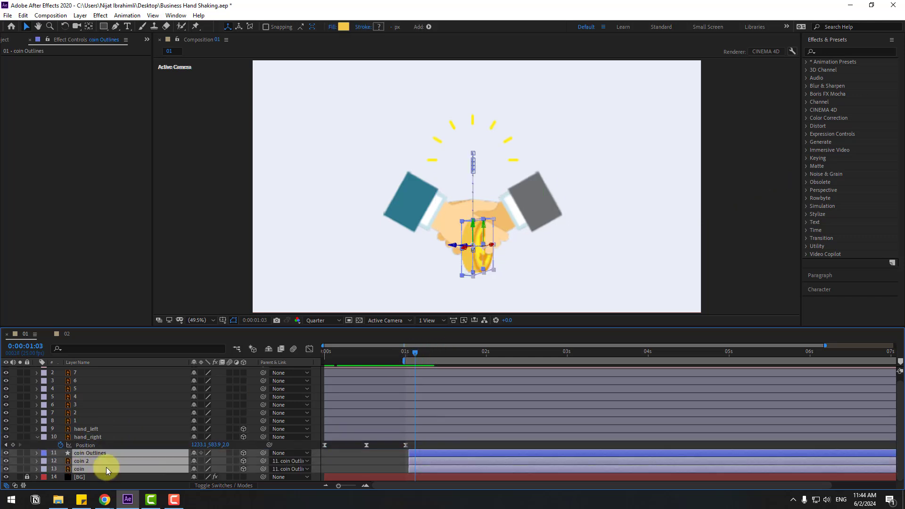
left_click(373, 460)
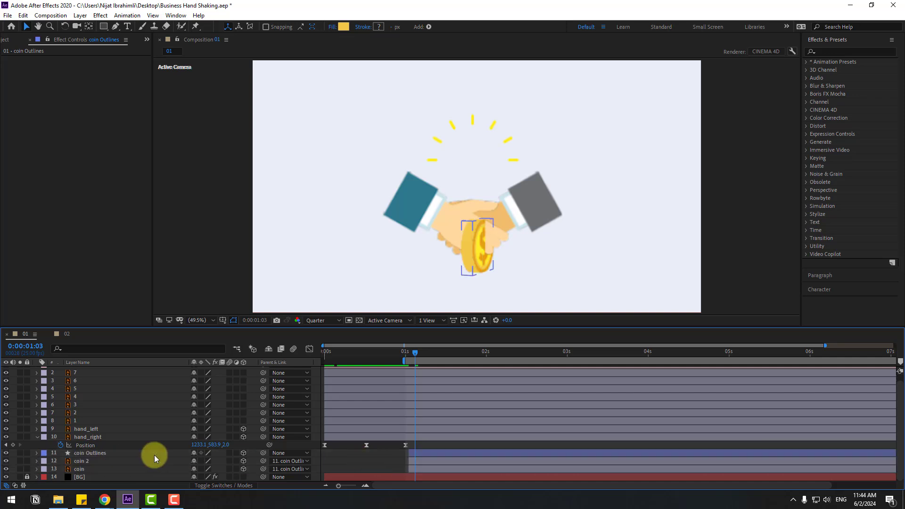
left_click(112, 454)
key("p")
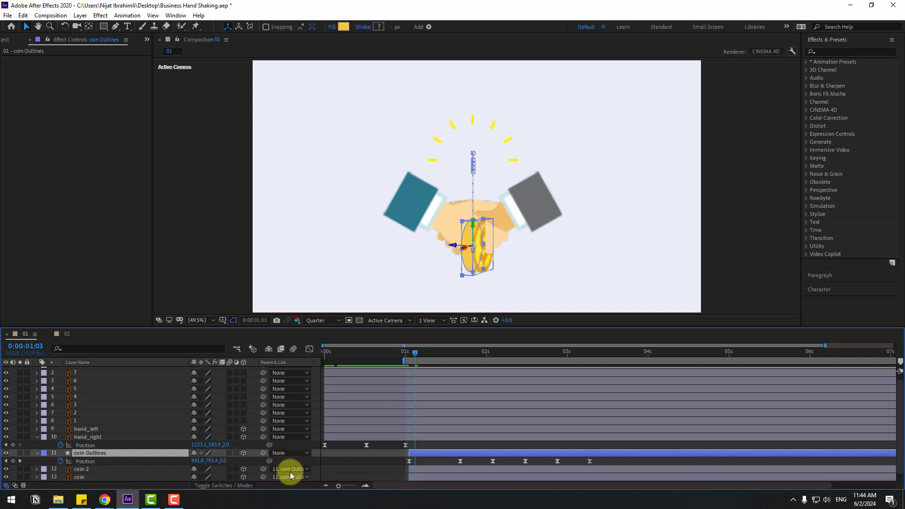
left_click_drag(588, 467, 404, 468)
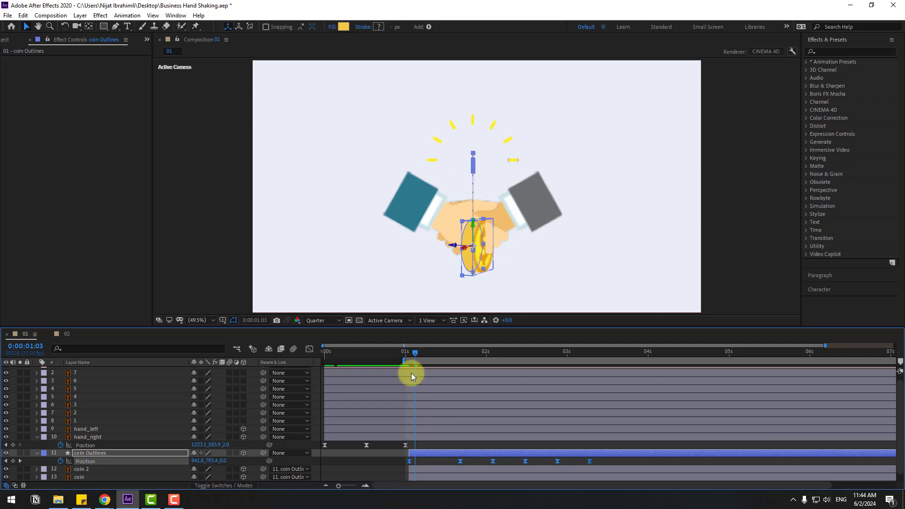
left_click_drag(412, 350, 409, 351)
left_click_drag(224, 460, 310, 446)
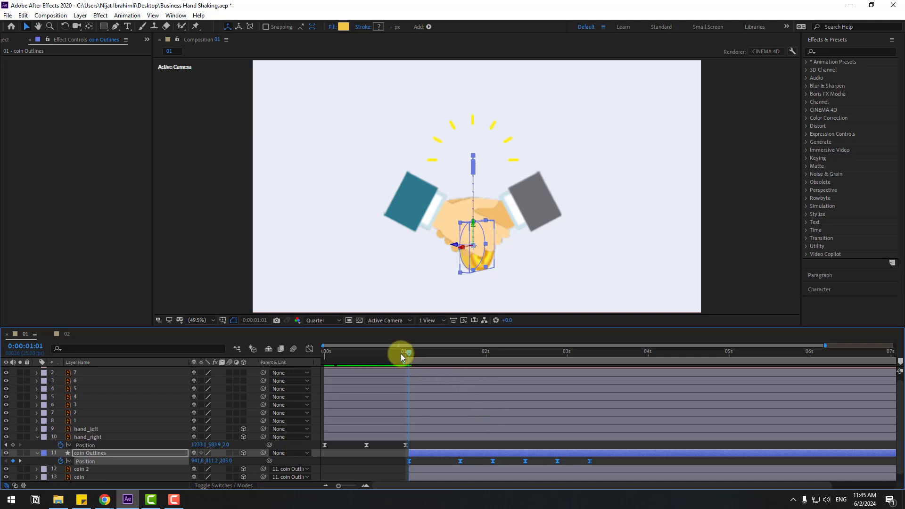
Step: Extend the work area back to the start of the composition and preview the coin rising from behind the hands
left_click_drag(401, 353, 554, 352)
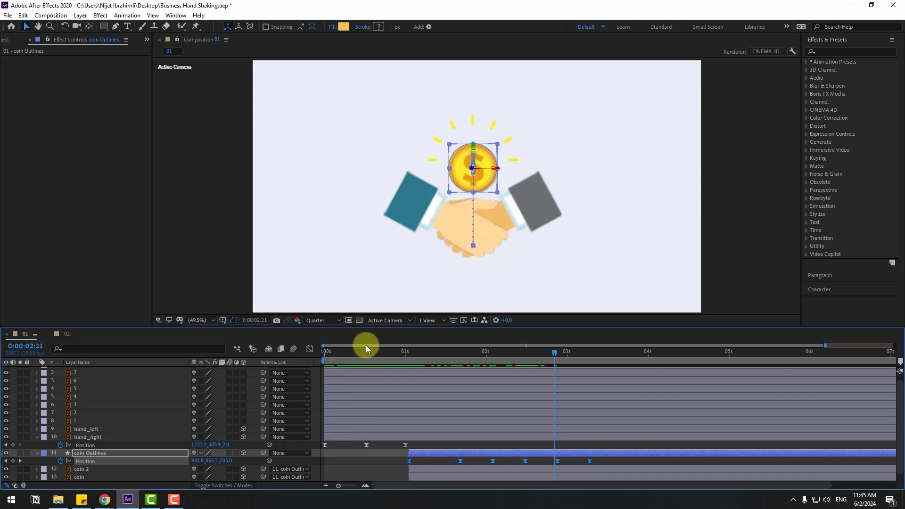
left_click_drag(366, 349, 479, 349)
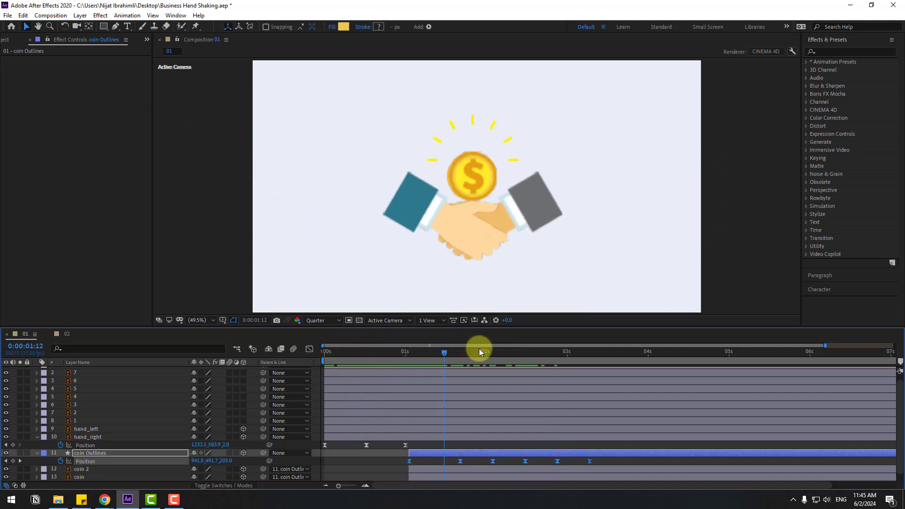
key("space")
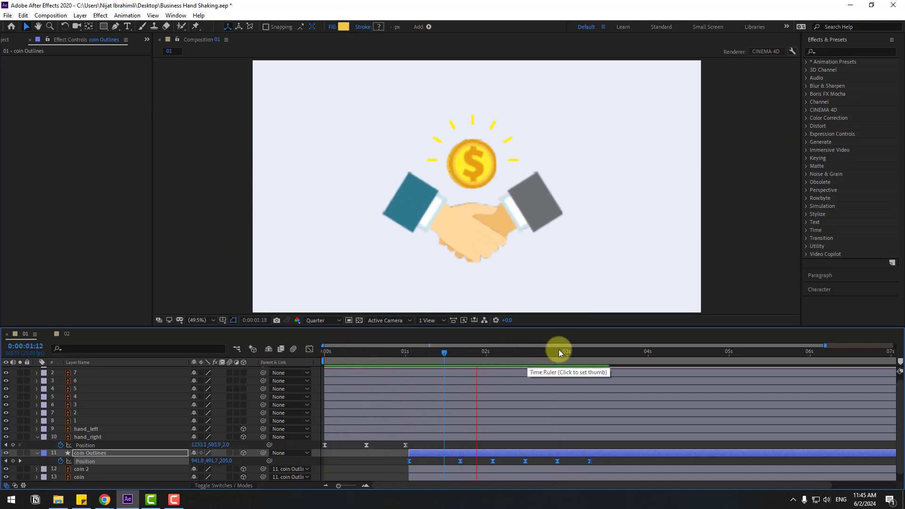
key("space")
Step: Split the coin Outlines, coin 2 and coin layers at 0:00:01:06
left_click_drag(453, 353, 425, 352)
scroll(438, 408, "down", 1)
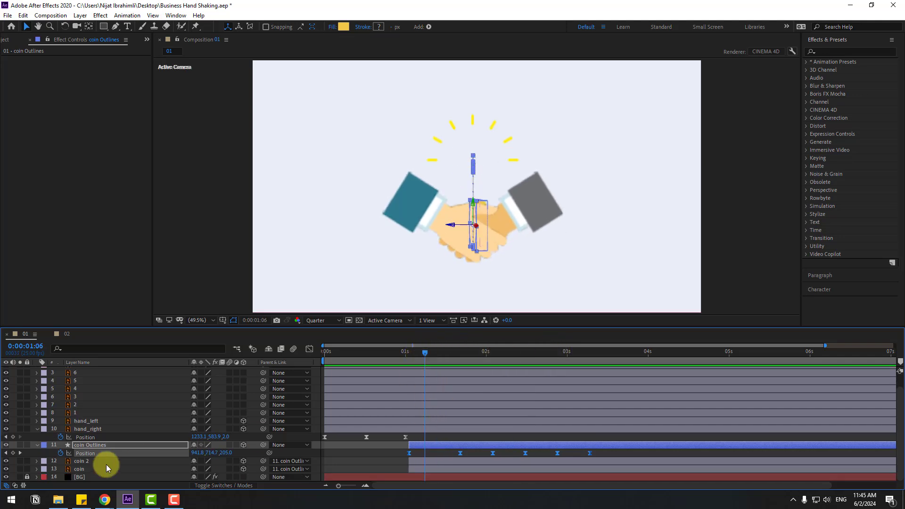
left_click(81, 460, "ctrl")
left_click(79, 469, "ctrl")
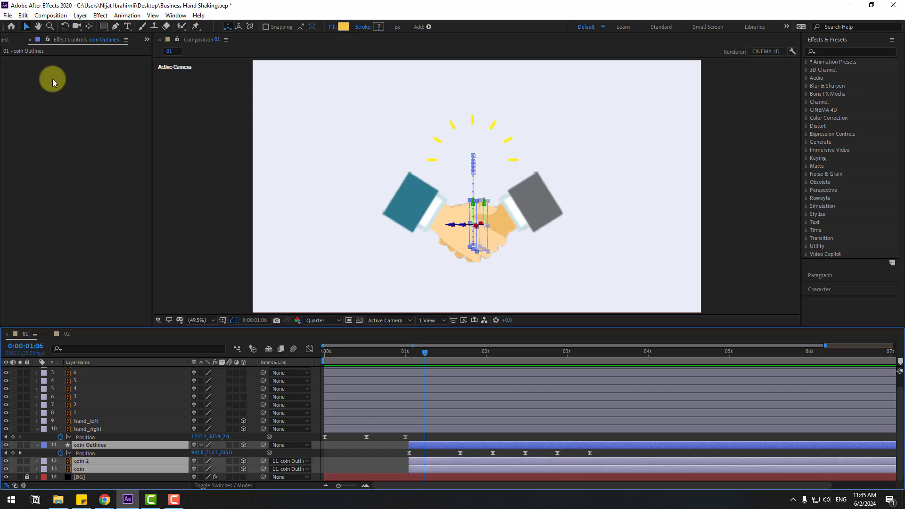
left_click(22, 15)
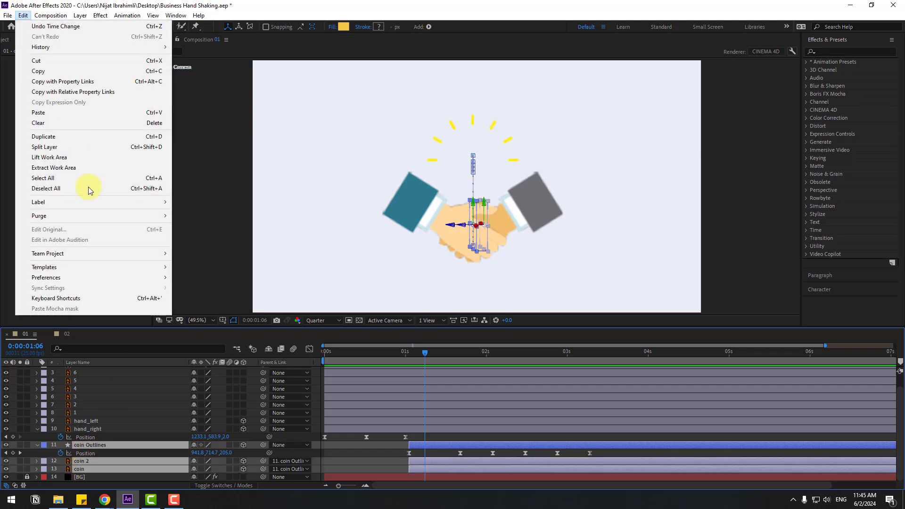
left_click(138, 149)
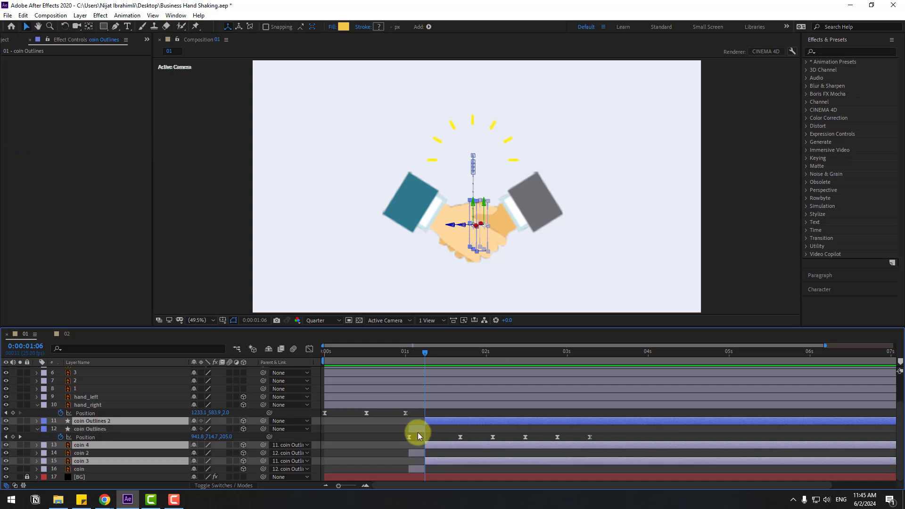
Step: Delete the earlier segments of the three split coin layers and preview the coin's entrance
left_click(418, 430)
left_click(418, 452, "ctrl")
left_click(417, 469, "ctrl")
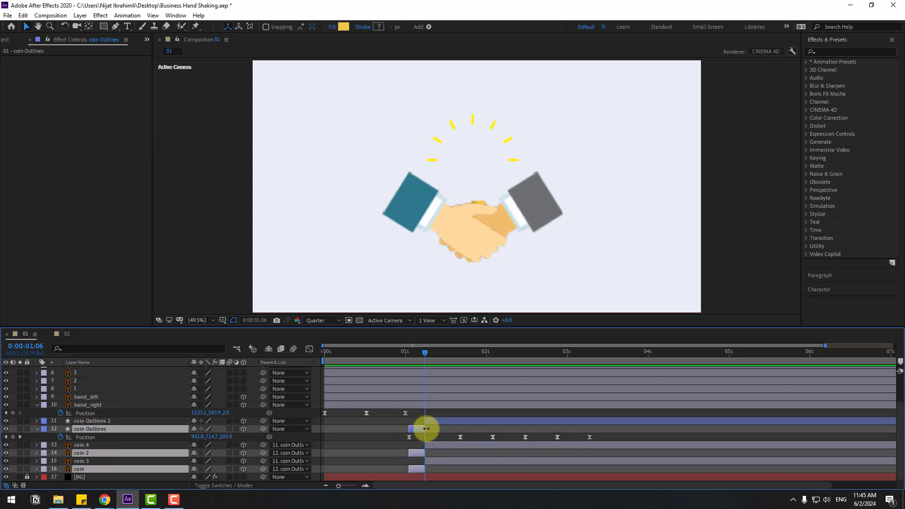
key("Delete")
key("space")
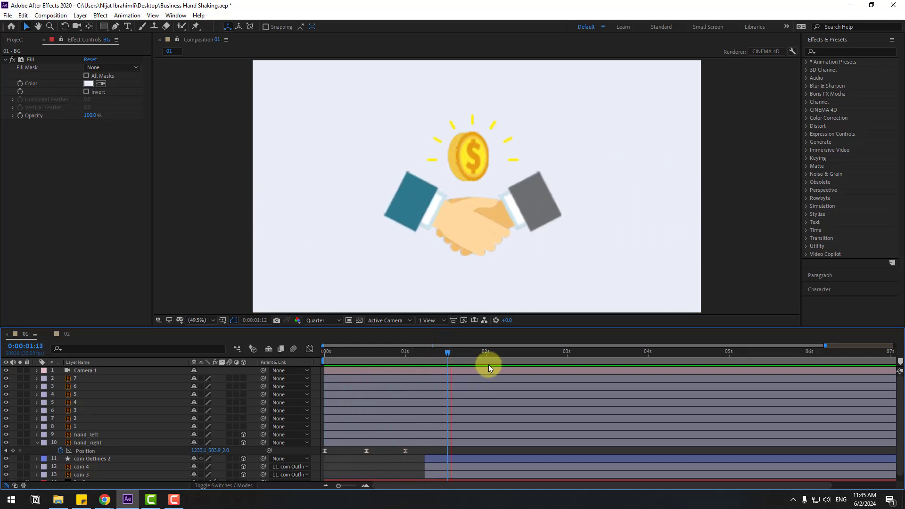
Step: Pre-compose the seven line layers 1 to 7 into a new composition named lines
left_click(85, 427)
left_click(78, 419, "shift")
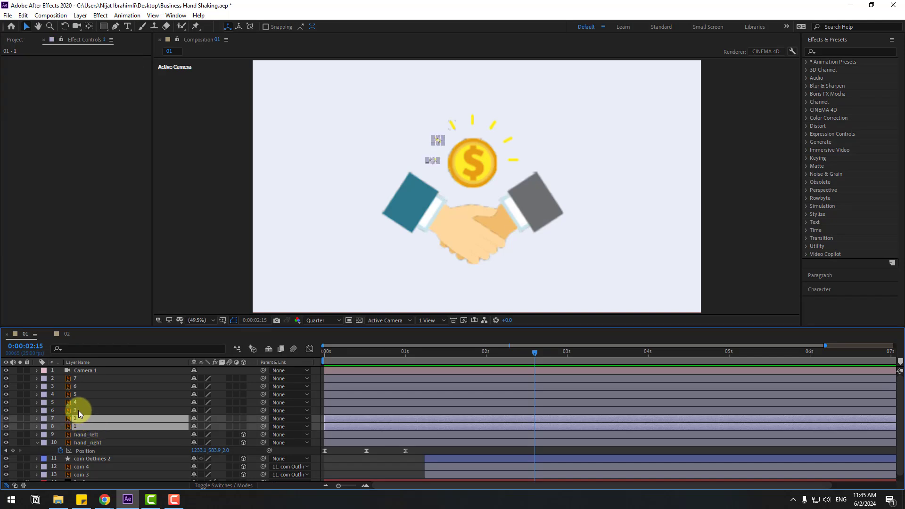
left_click(79, 410, "shift")
left_click(80, 402, "shift")
left_click(81, 394, "shift")
left_click(81, 386, "shift")
left_click(84, 378, "shift")
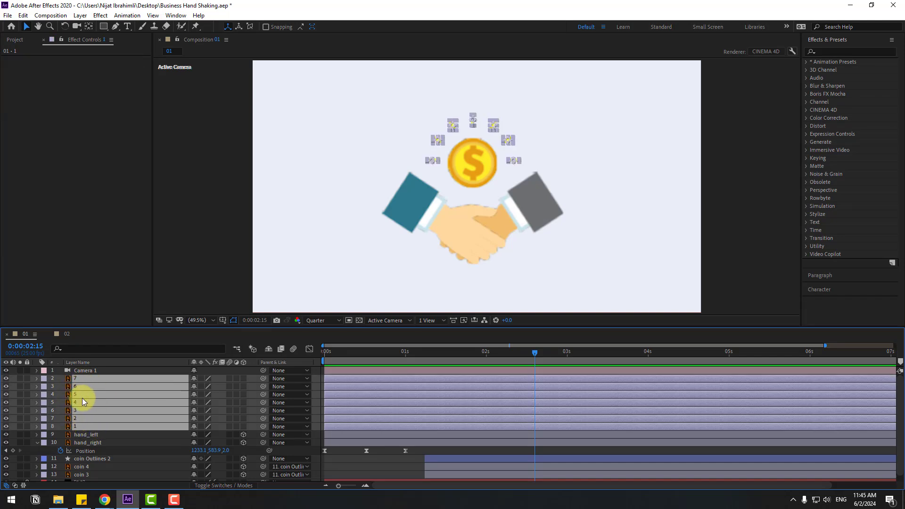
right_click(82, 399)
left_click(129, 348)
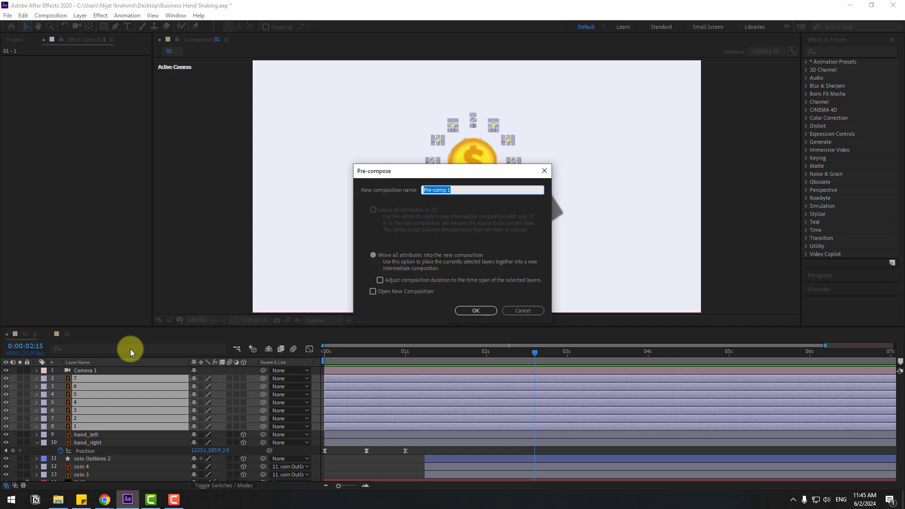
left_click(474, 312)
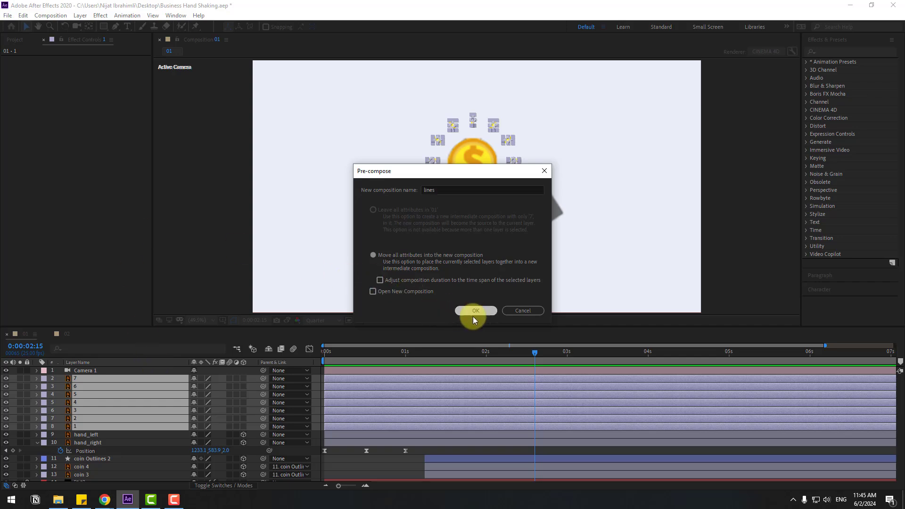
Step: Open the lines composition, split all seven layers at 0:00:00:02 and delete the later segments
double_click(102, 380)
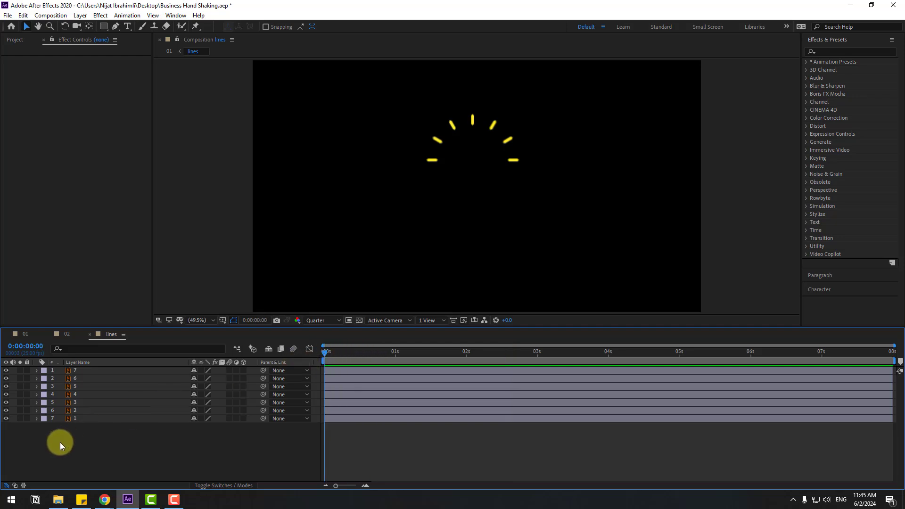
left_click_drag(60, 442, 83, 366)
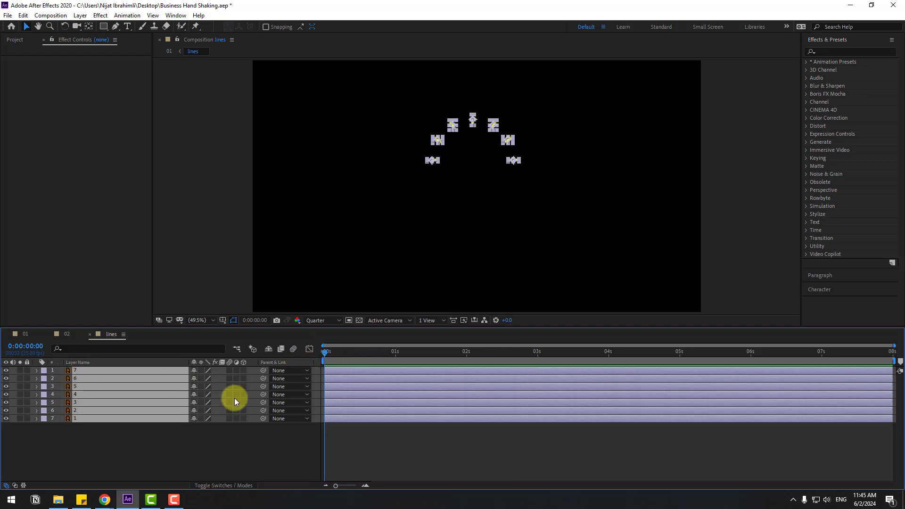
key("space")
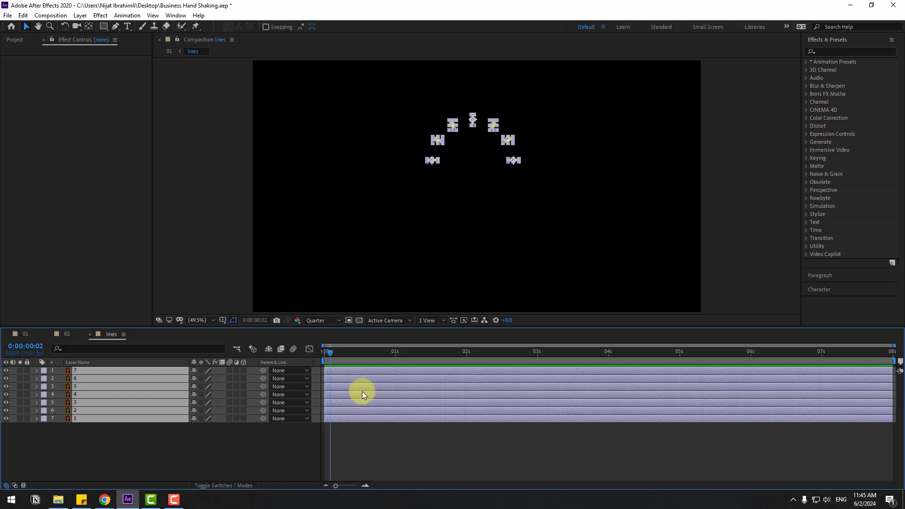
key("Page_Down")
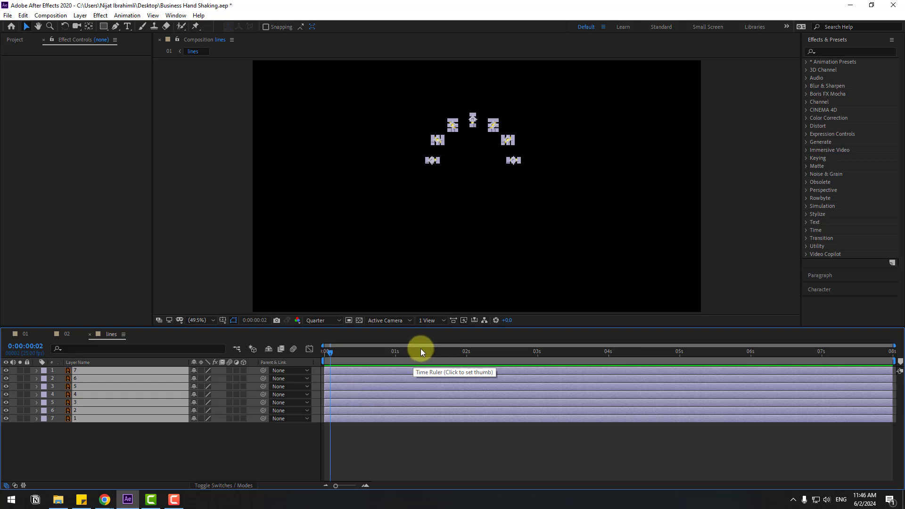
left_click(23, 16)
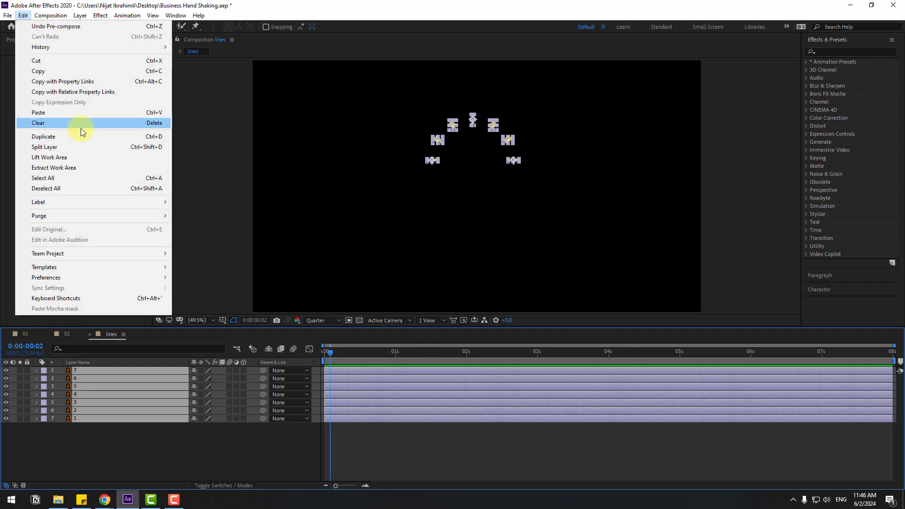
key("Delete")
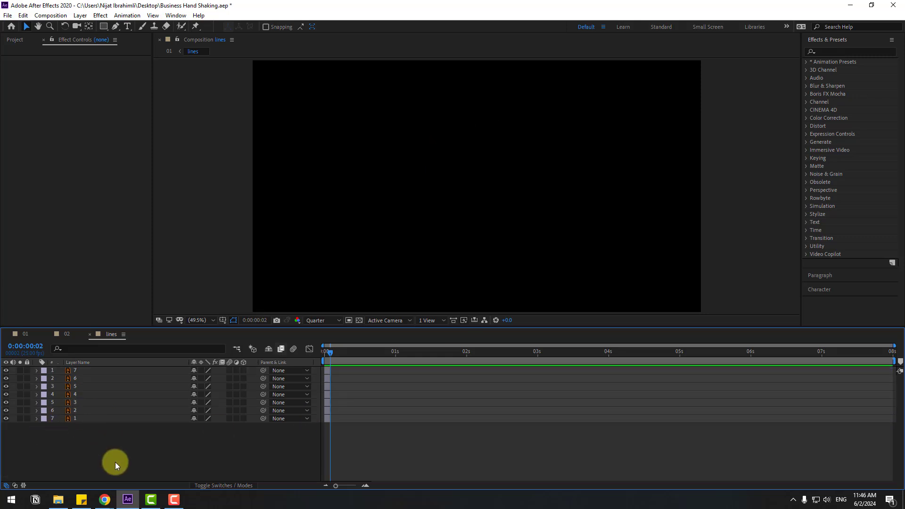
Step: Sequence the seven trimmed line layers one after another without overlap, and preview the result
left_click_drag(80, 423, 88, 369)
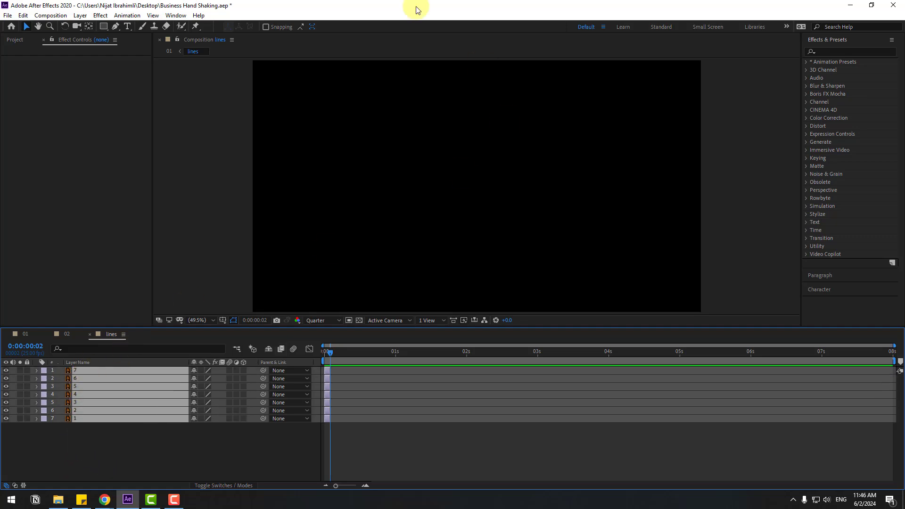
left_click(126, 16)
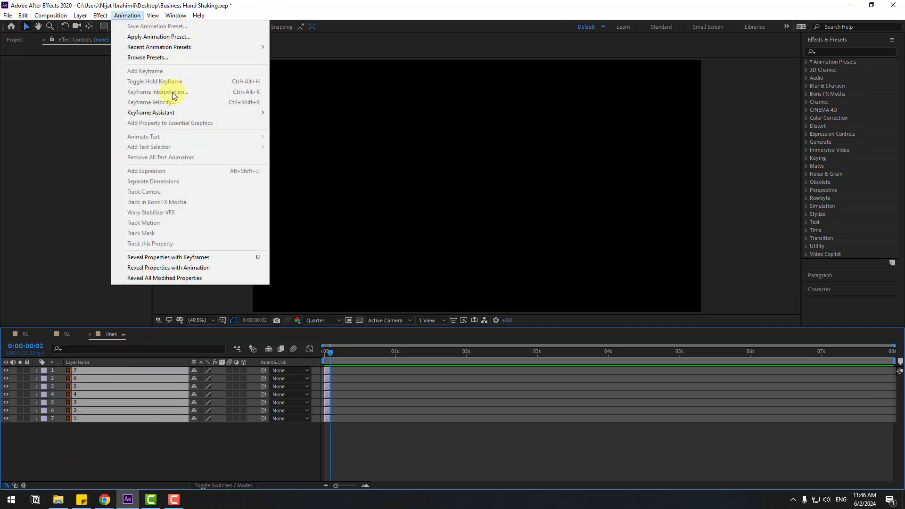
mouse_move(196, 114)
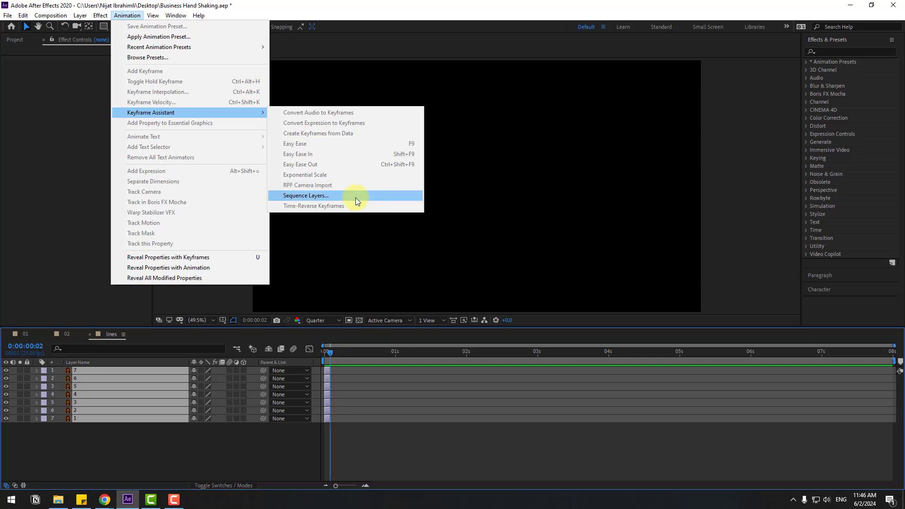
left_click(323, 200)
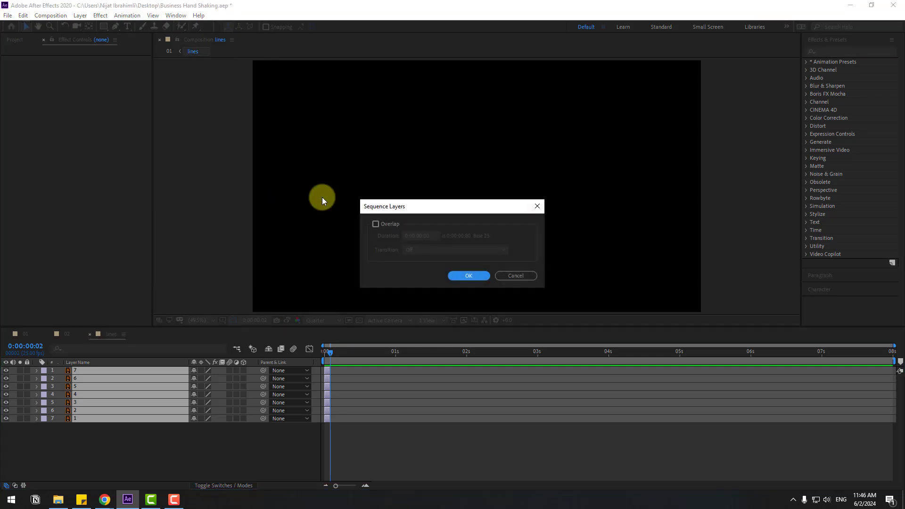
left_click(463, 278)
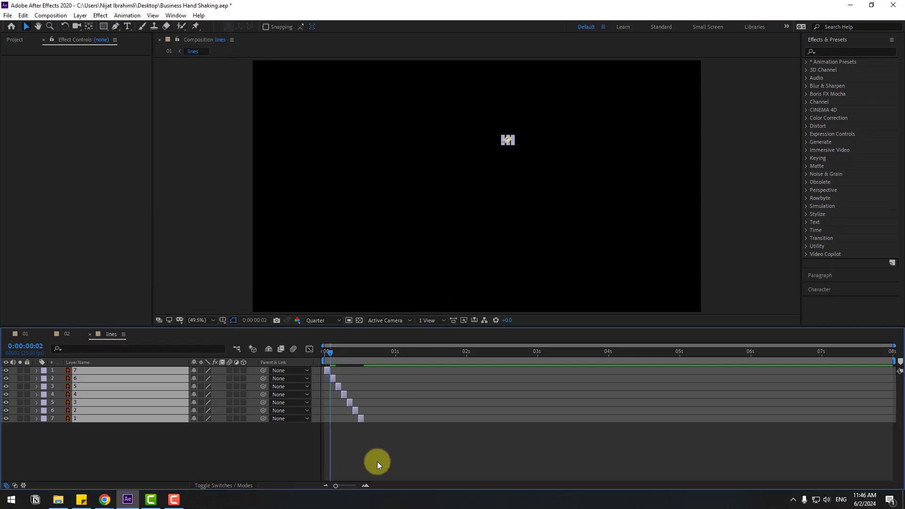
left_click(393, 452)
key("space")
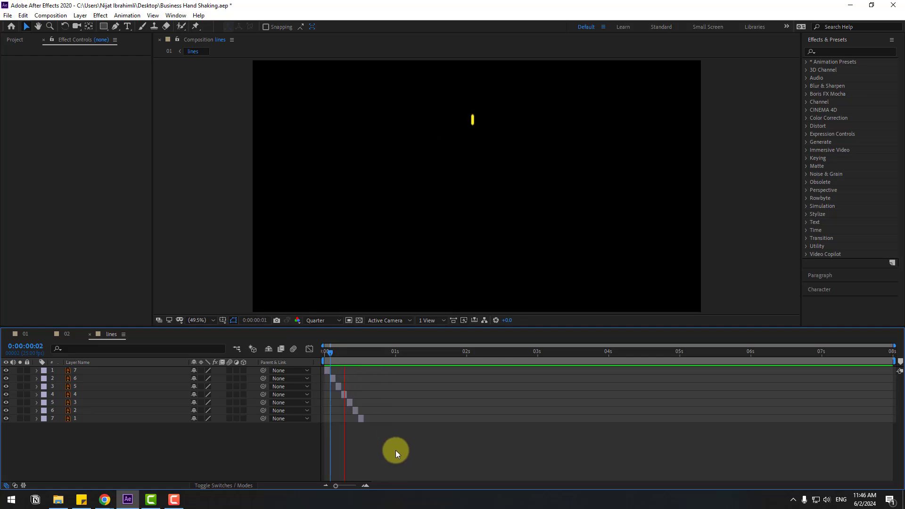
Step: End the work area at 0:00:00:14, after the last line segment, and trim the composition to it
left_click_drag(340, 351, 368, 358)
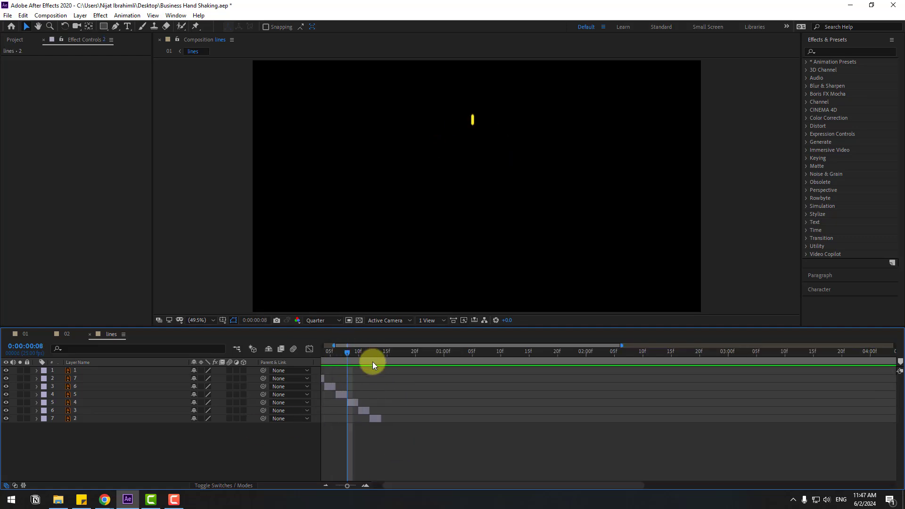
scroll(400, 356, "up", 2)
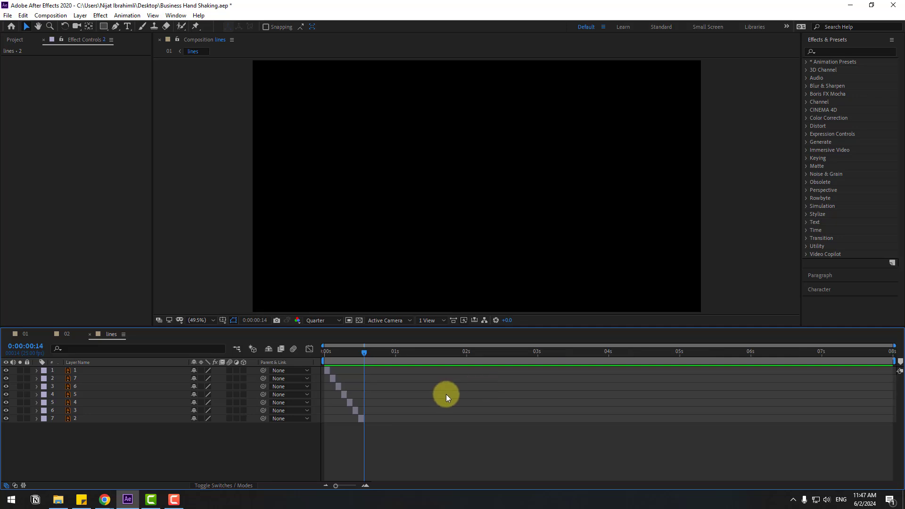
left_click_drag(897, 362, 365, 382)
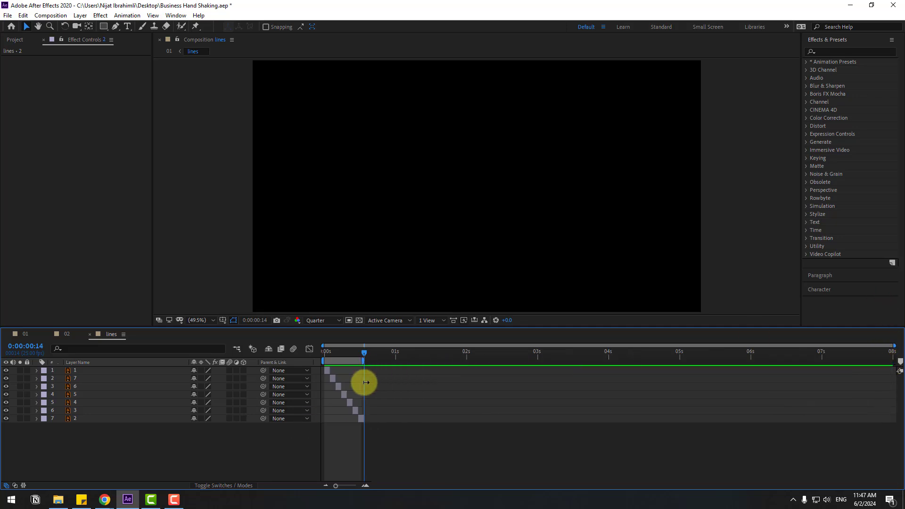
right_click(363, 361)
left_click(371, 385)
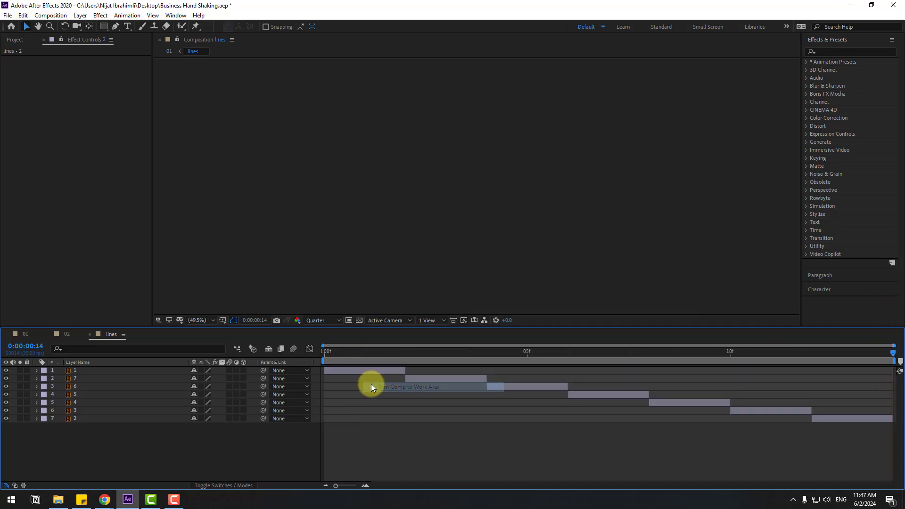
Step: In composition 01, move the lines layer to start at about 2 seconds and reveal its Scale property
left_click(24, 333)
left_click_drag(330, 379, 443, 379)
left_click_drag(372, 353, 512, 352)
key("bracketleft")
key("s")
left_click(516, 380)
Step: Apply the Fill effect to the lines layer and sample the coin's orange as its color
left_click(834, 53)
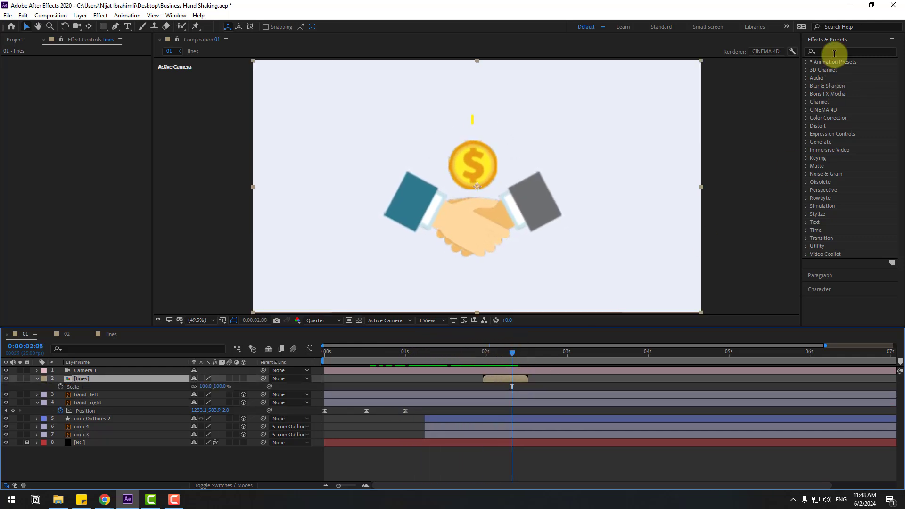
type("fill")
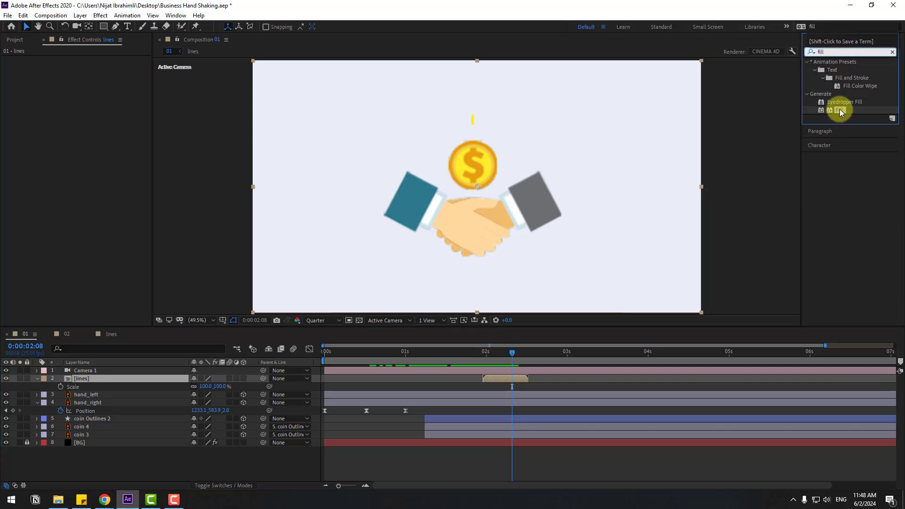
left_click_drag(838, 110, 503, 377)
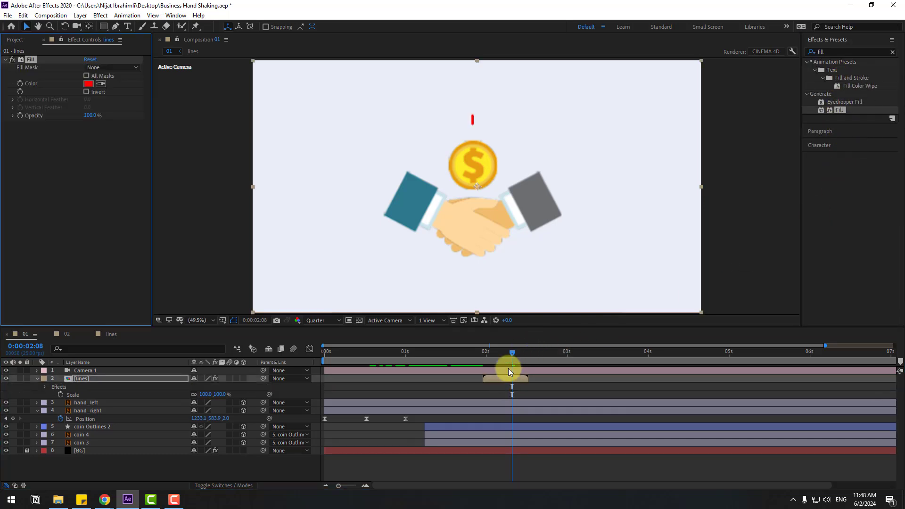
left_click(101, 84)
Step: Move the lines layer earlier to start at about 0:00:01:18 and preview its timing against the rising coin
left_click_drag(476, 352, 479, 378)
left_click_drag(441, 352, 502, 354)
key("space")
key("comma")
key("comma")
key("comma")
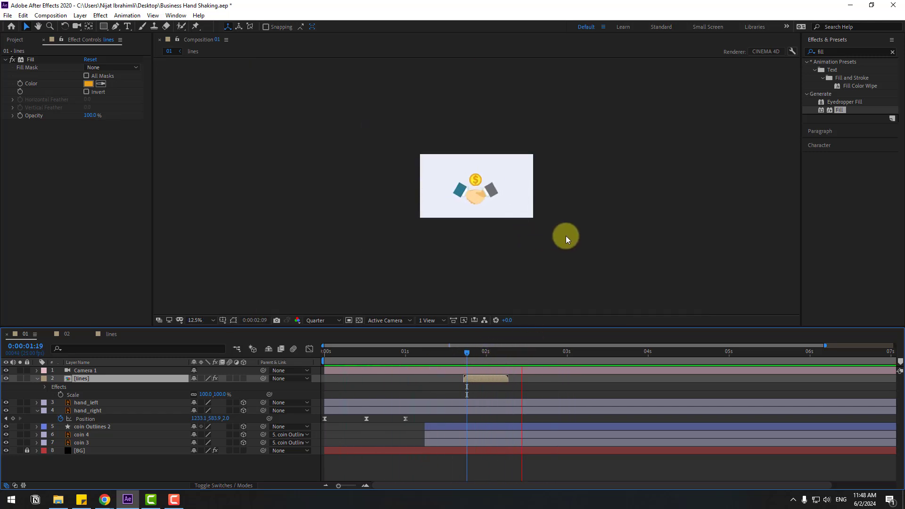
key("period")
key("period")
key("period")
key("period")
left_click_drag(480, 353, 528, 359)
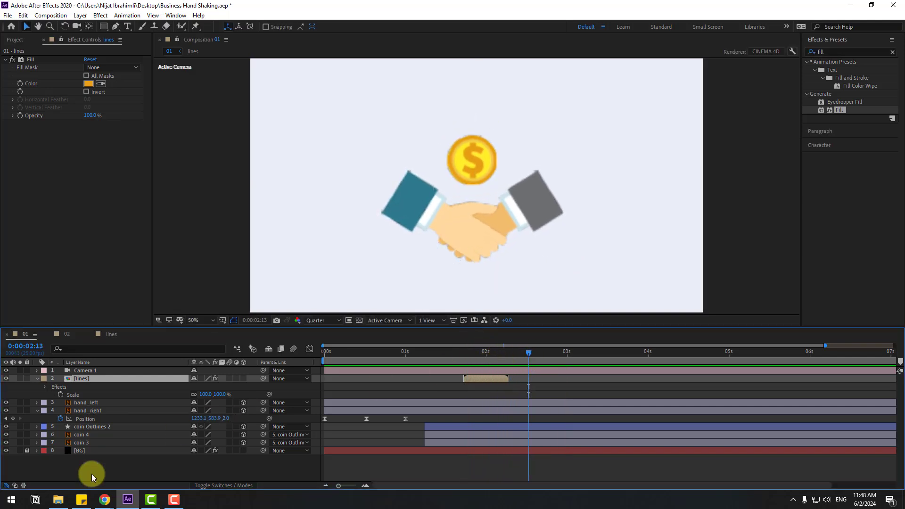
Step: Create an orbit null for Camera 1 and center the null's anchor point
left_click(78, 465)
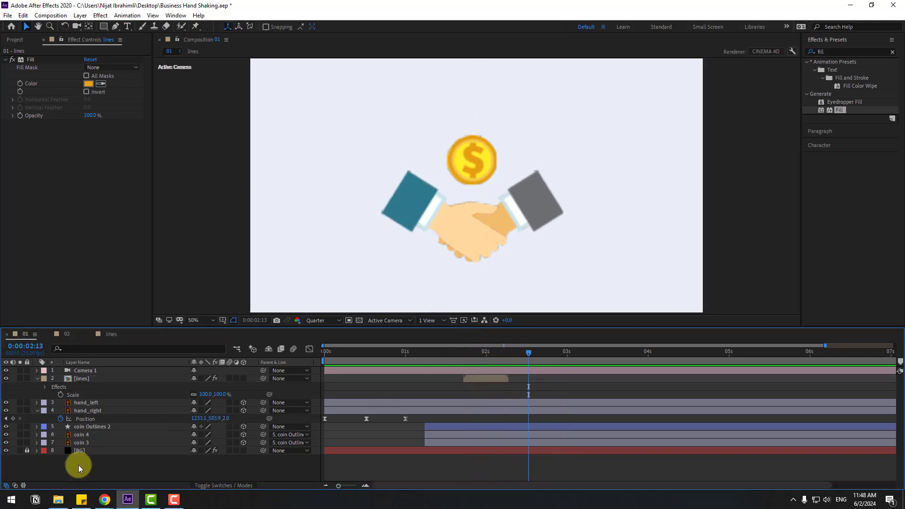
left_click(91, 372)
right_click(94, 372)
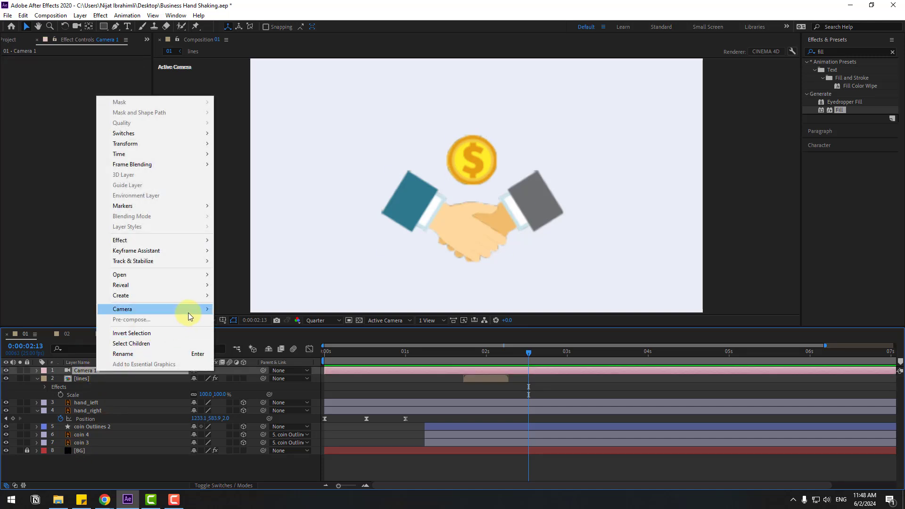
mouse_move(188, 312)
left_click(261, 319)
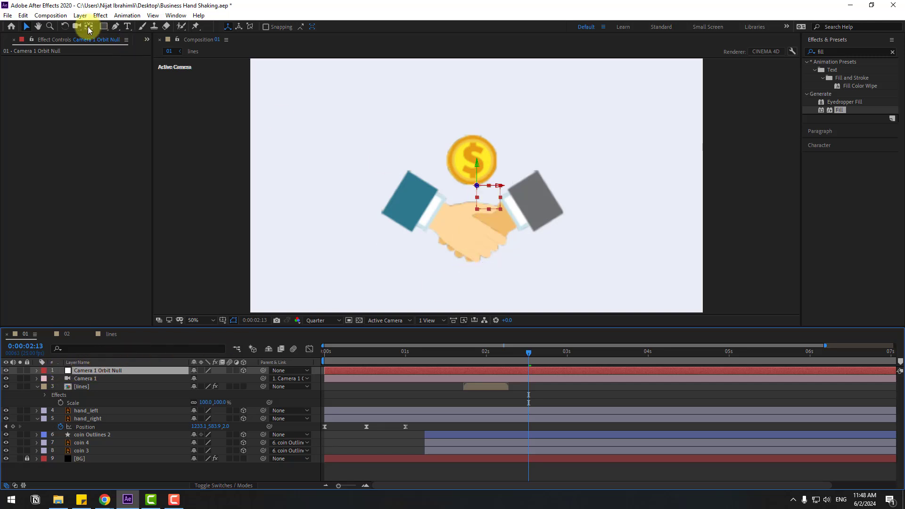
key("ctrl+alt+Home")
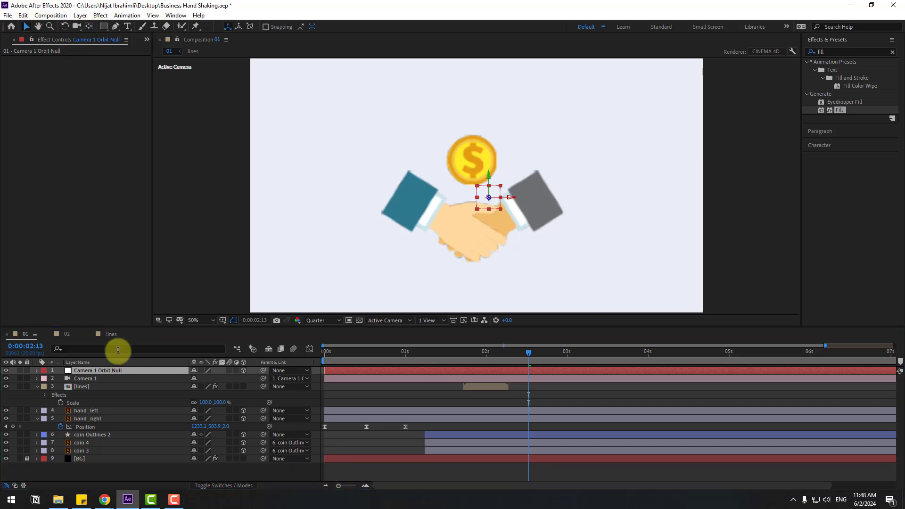
Step: Keyframe the Camera 1 Orbit Null's Position at 0:00:02:10, then set its Y position to -1520 at 0:00:03:02
left_click_drag(434, 354, 517, 353)
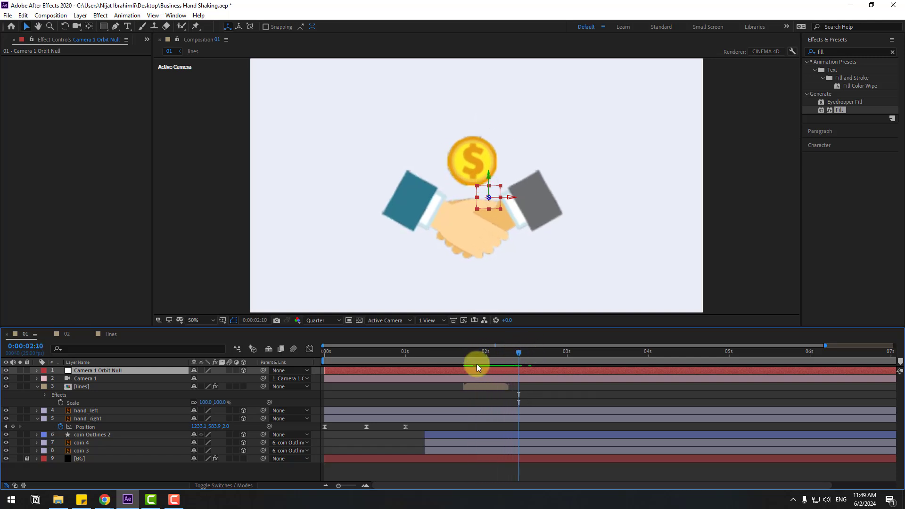
key("p")
left_click(60, 379)
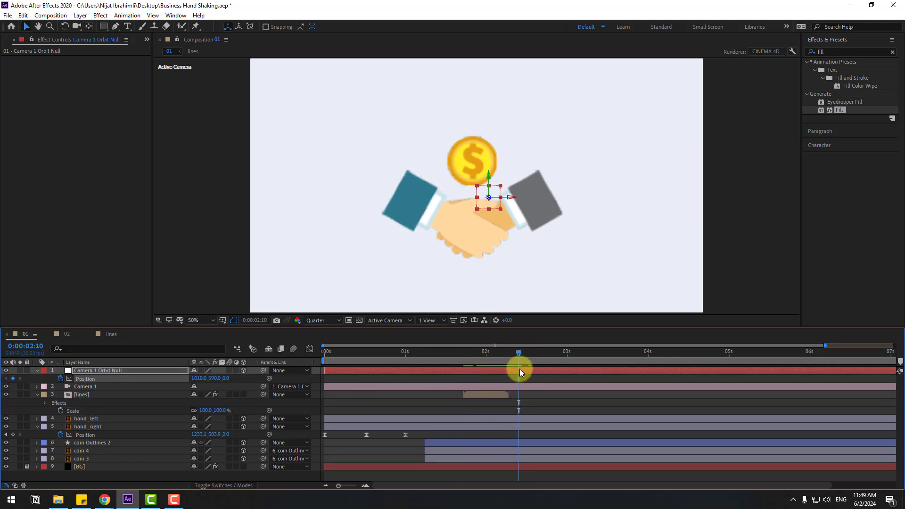
left_click_drag(552, 362, 573, 360)
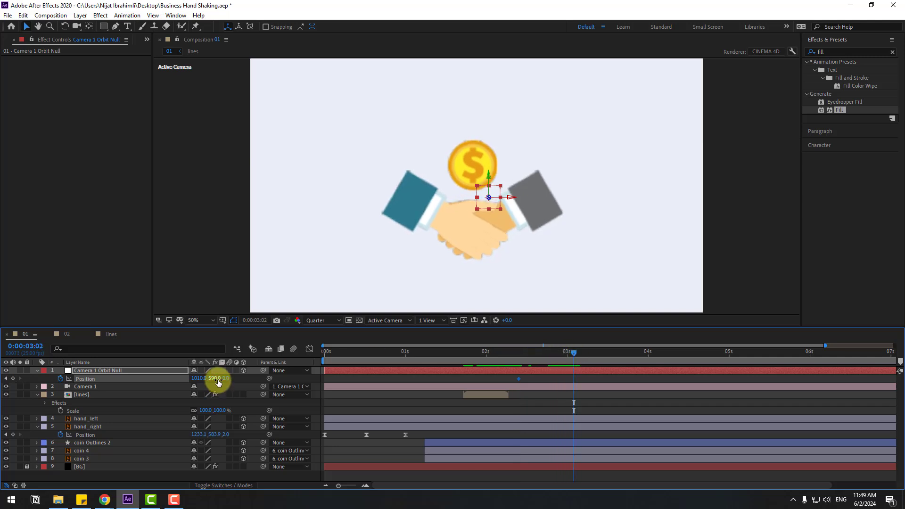
left_click_drag(213, 380, 113, 378)
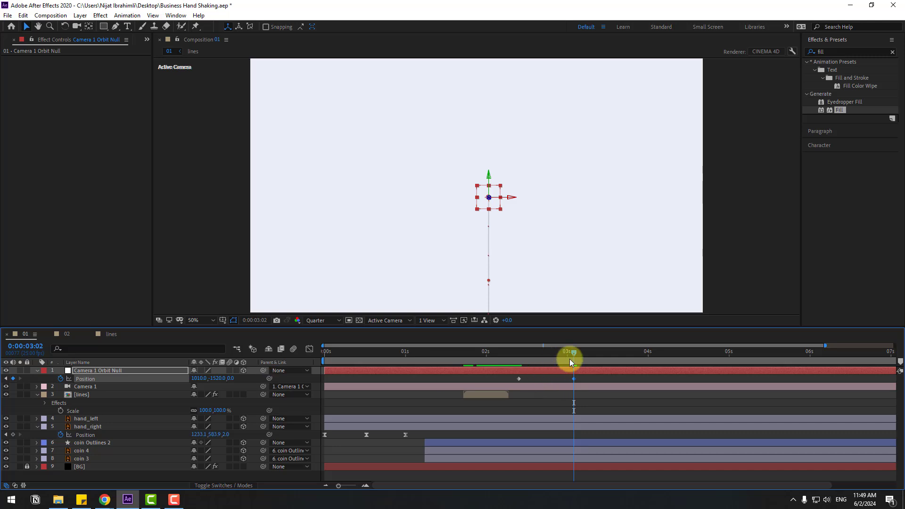
Step: Reveal the coin Outlines 2 Position keyframes and move both null Position keyframes to start at 0:00:03:09, after the coin's last keyframe
left_click_drag(570, 358, 518, 356)
left_click(123, 430)
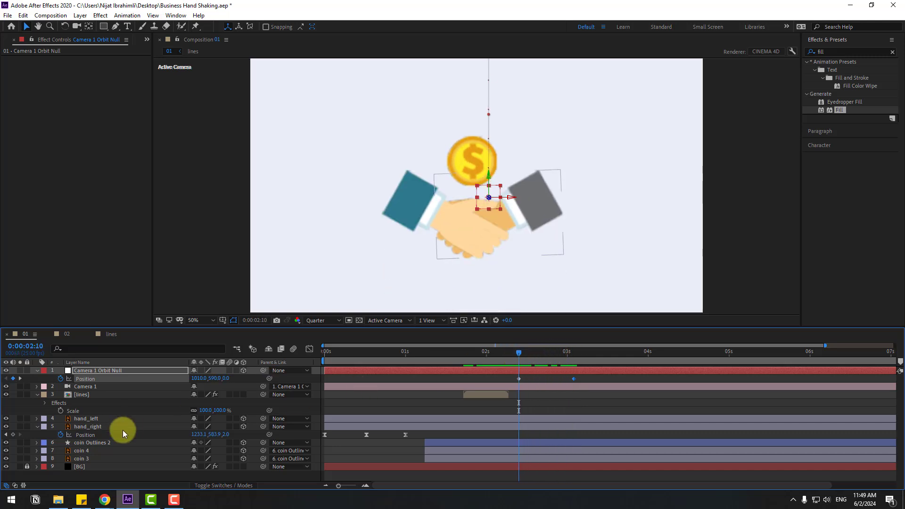
left_click(91, 442)
key("p")
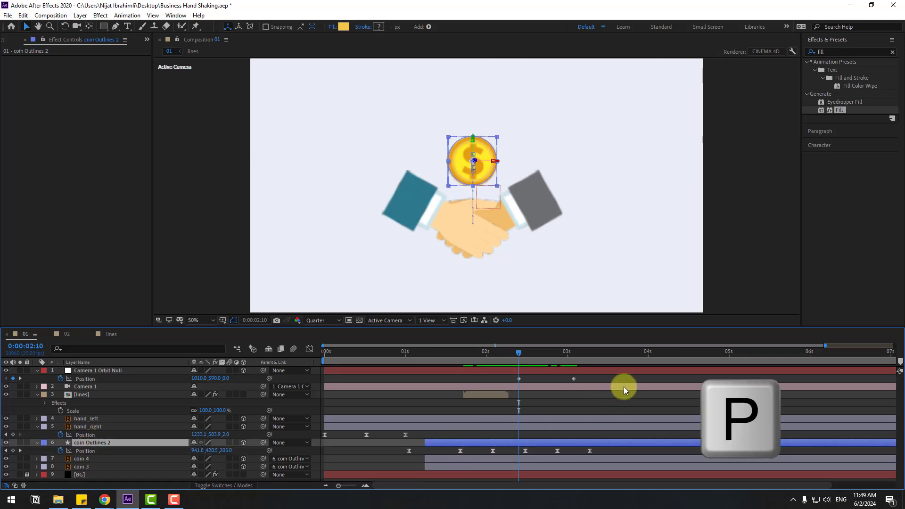
left_click(574, 379)
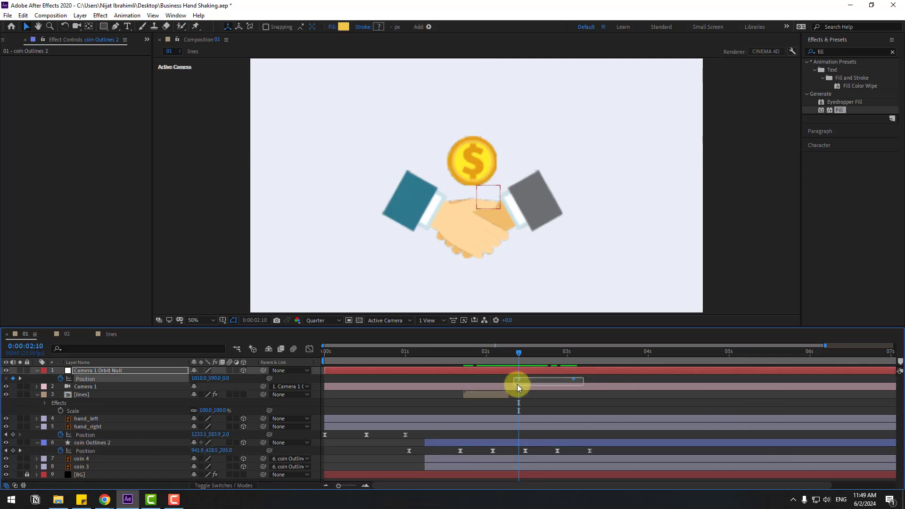
left_click_drag(525, 380, 583, 380)
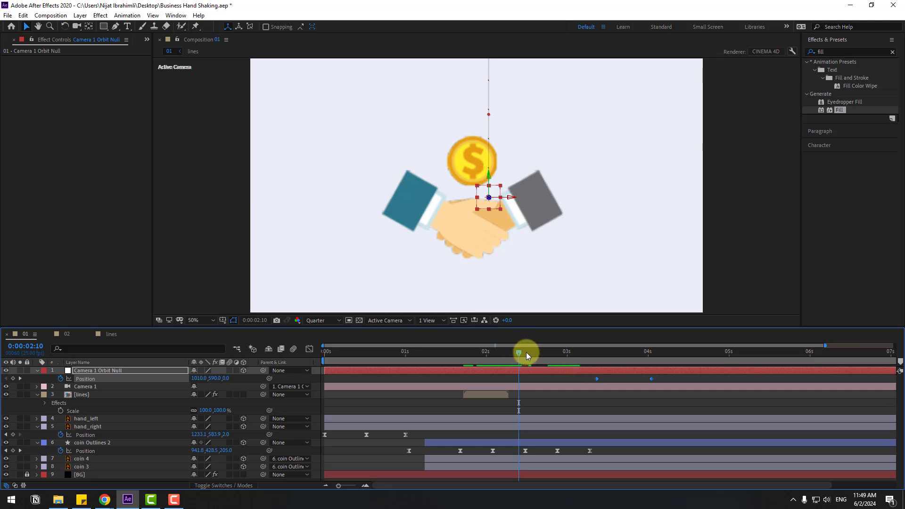
Step: Add a Position keyframe to coin Outlines 2 at 0:00:03:09 and raise its Y position to -1630.8 at about 0:00:04:01
left_click_drag(527, 355, 594, 357)
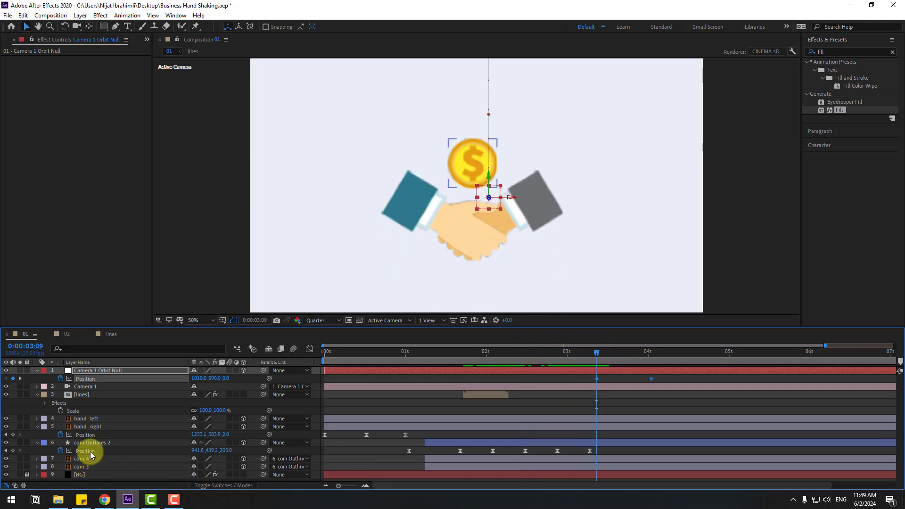
left_click(13, 451)
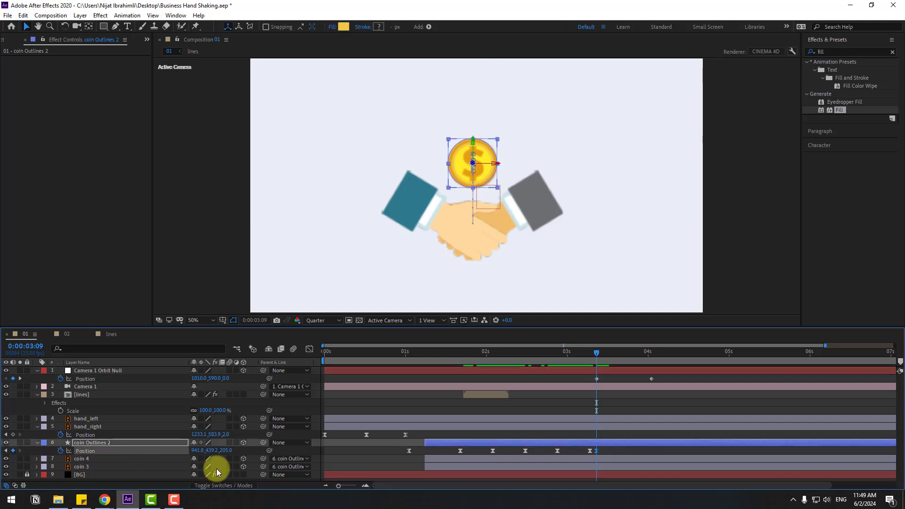
left_click(652, 359)
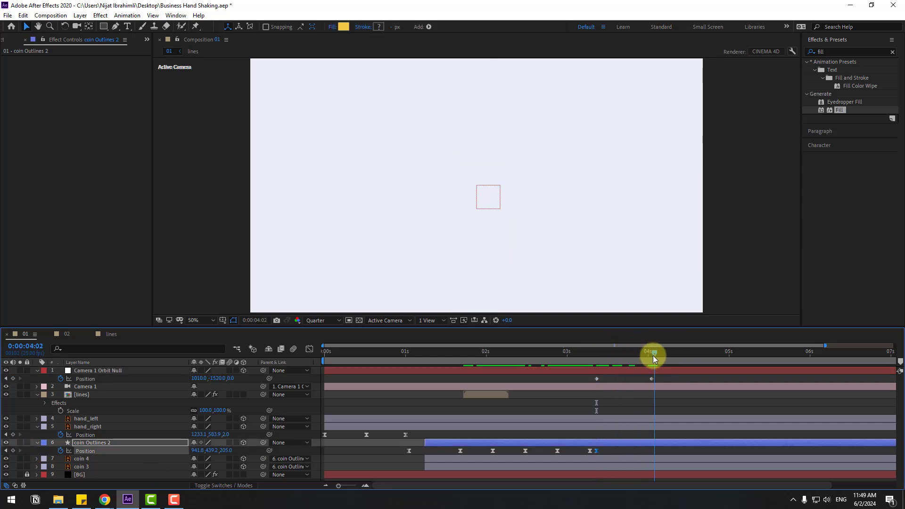
left_click_drag(654, 360, 651, 359)
left_click_drag(213, 451, 121, 442)
left_click_drag(576, 351, 619, 352)
Step: Apply Easy Ease to both Position keyframes of the Camera 1 Orbit Null
left_click(652, 379)
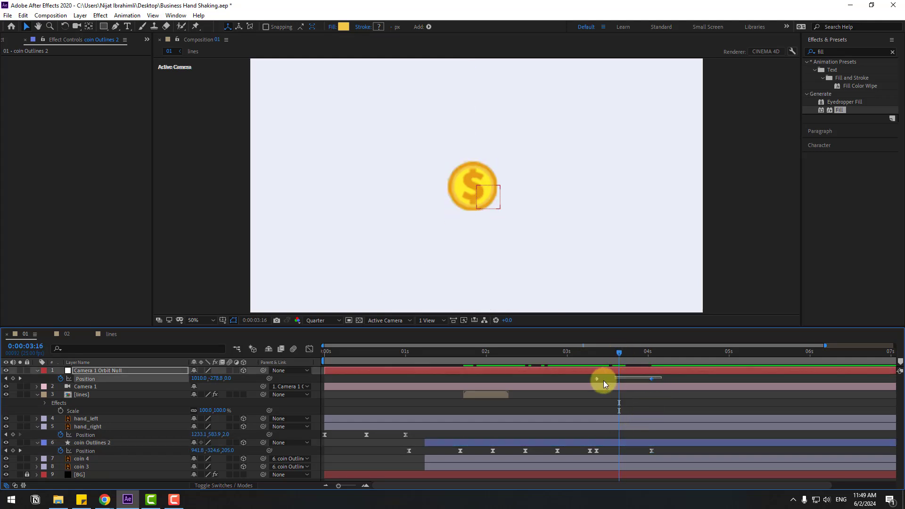
right_click(596, 380)
mouse_move(679, 372)
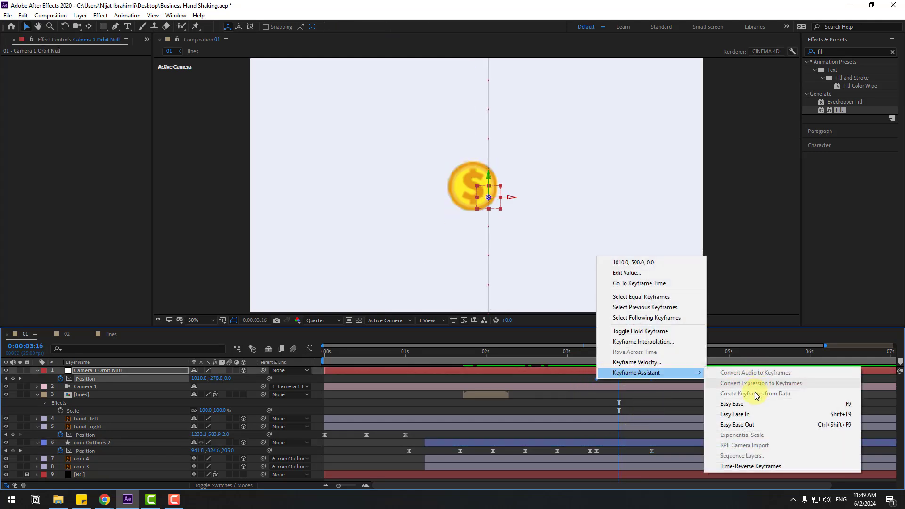
left_click(751, 402)
Step: Reshape the null's Position speed curve for a slow start and late peak, and preview with the work area starting at about 0:00:02:07
left_click(310, 349)
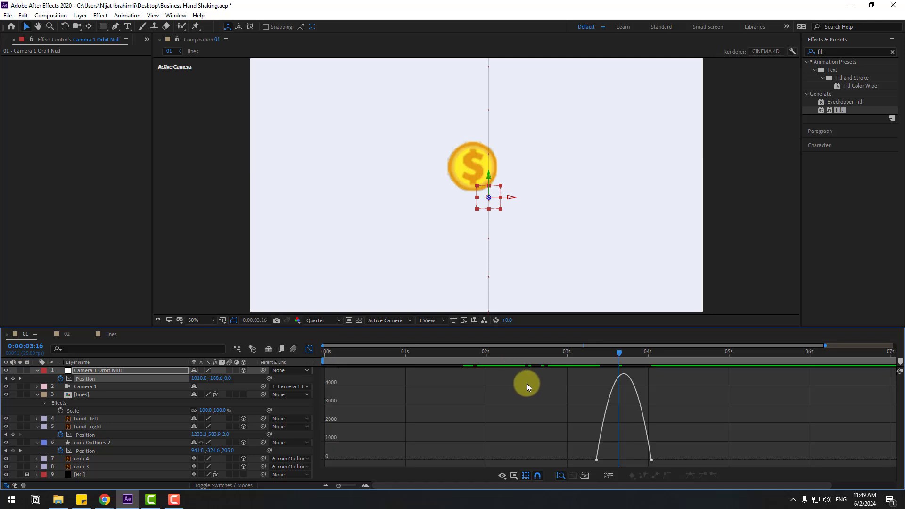
key("equal")
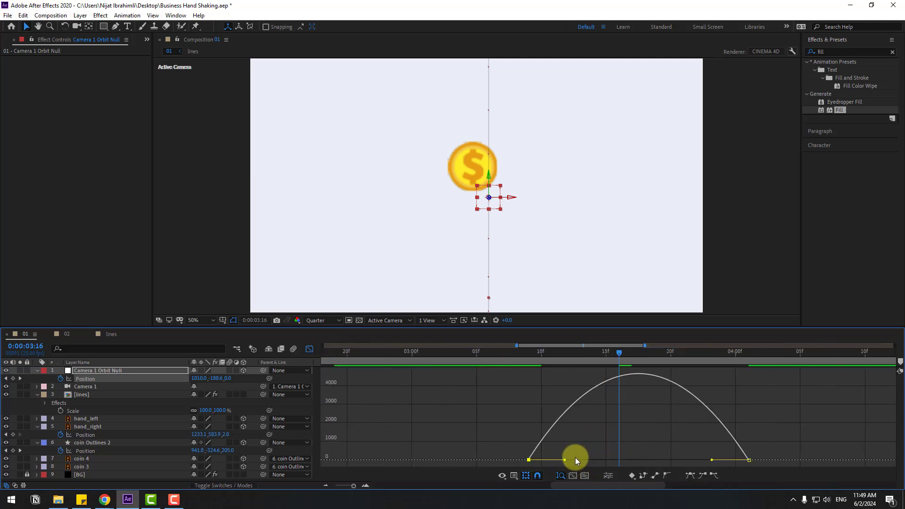
left_click(574, 459)
left_click_drag(592, 460, 615, 463)
key("minus")
key("minus")
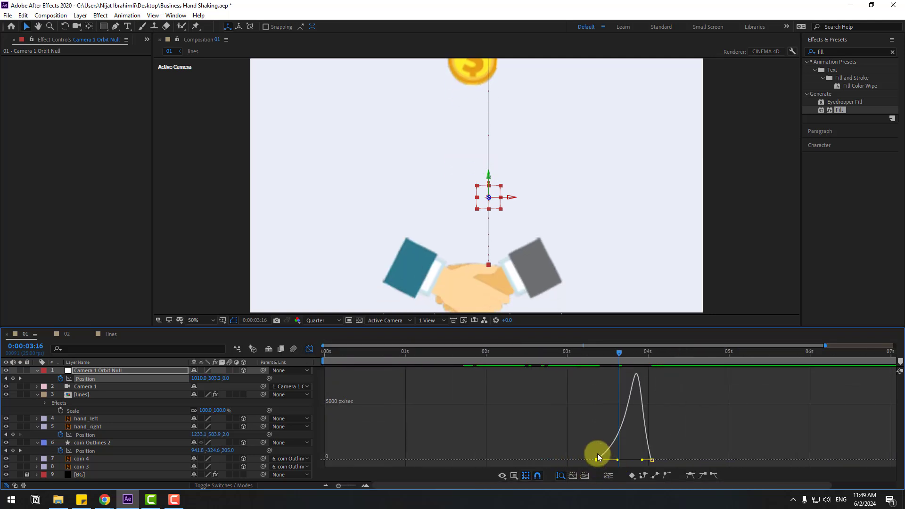
left_click_drag(322, 360, 486, 361)
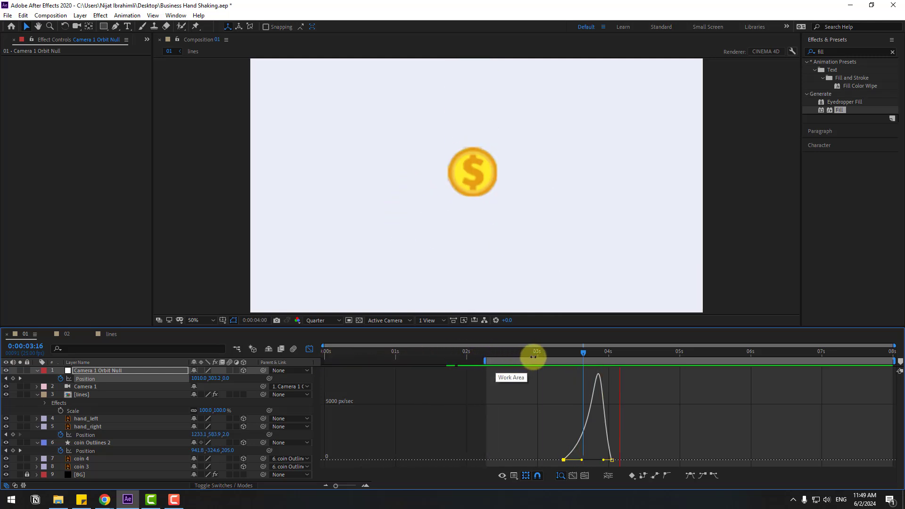
Step: Move the last Position keyframe of the null to about 0:00:04:20 and that of coin Outlines 2 to about 0:00:04:18
left_click(311, 352)
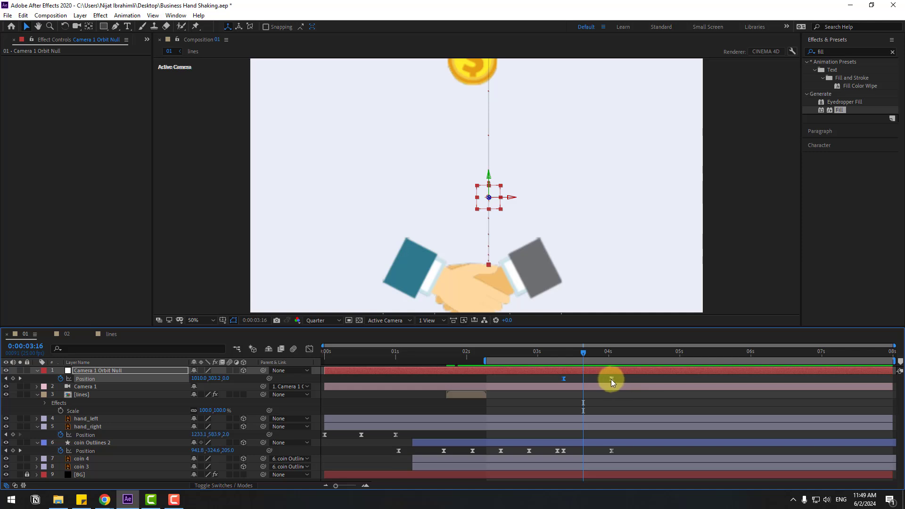
left_click_drag(611, 379, 665, 379)
left_click_drag(615, 446, 566, 461)
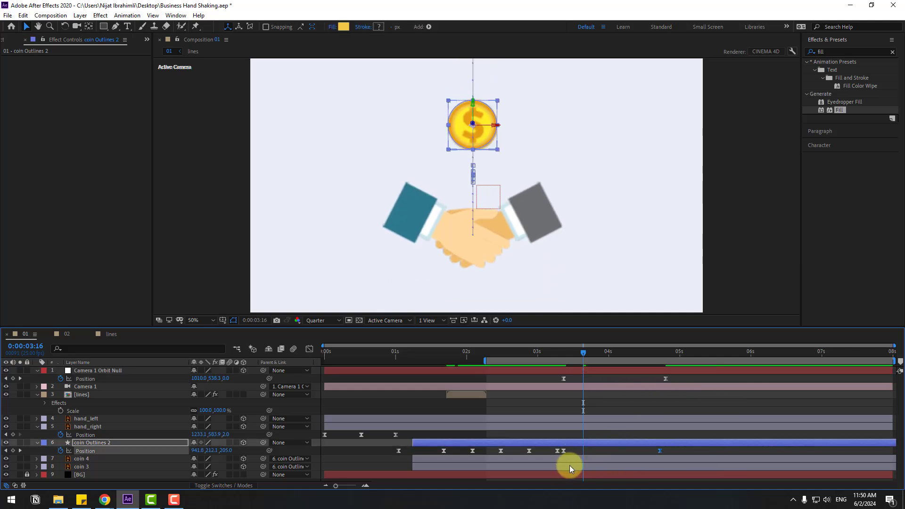
Step: Extend the coin's outgoing speed handle at 0:00:03:09 so its final rise starts slowly and peaks late, and preview the motion
left_click(309, 350)
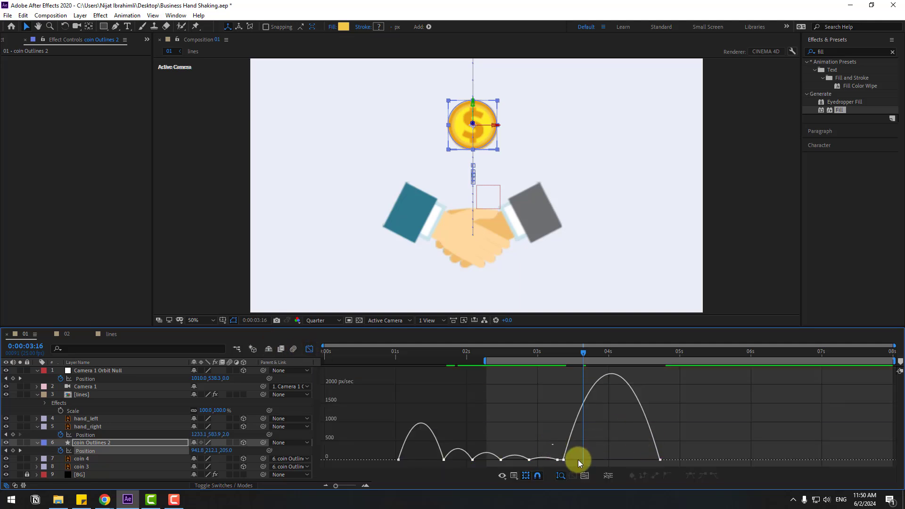
left_click(563, 459)
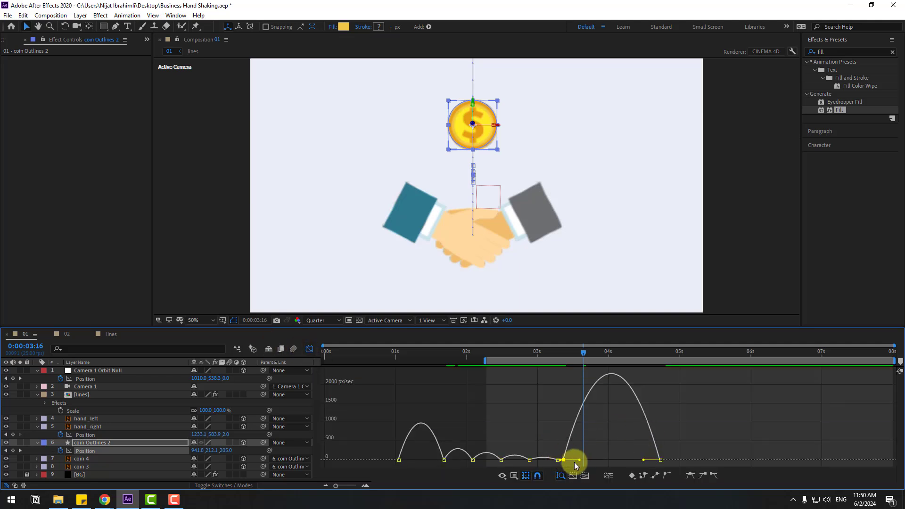
left_click_drag(581, 461, 601, 465)
key("space")
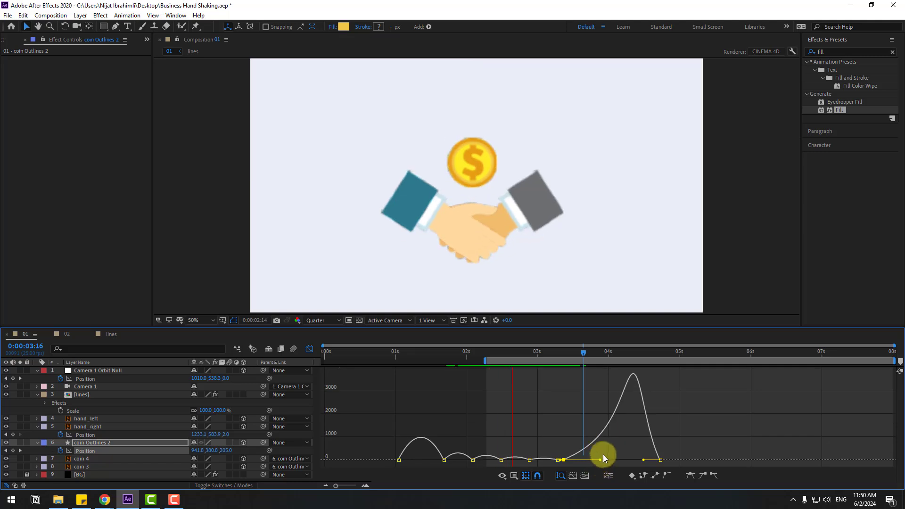
mouse_move(617, 411)
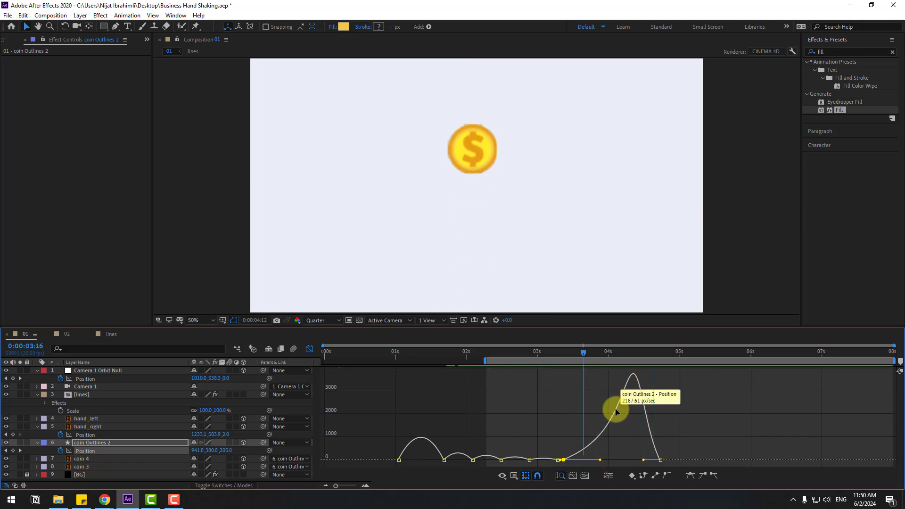
left_click_drag(567, 355, 639, 356)
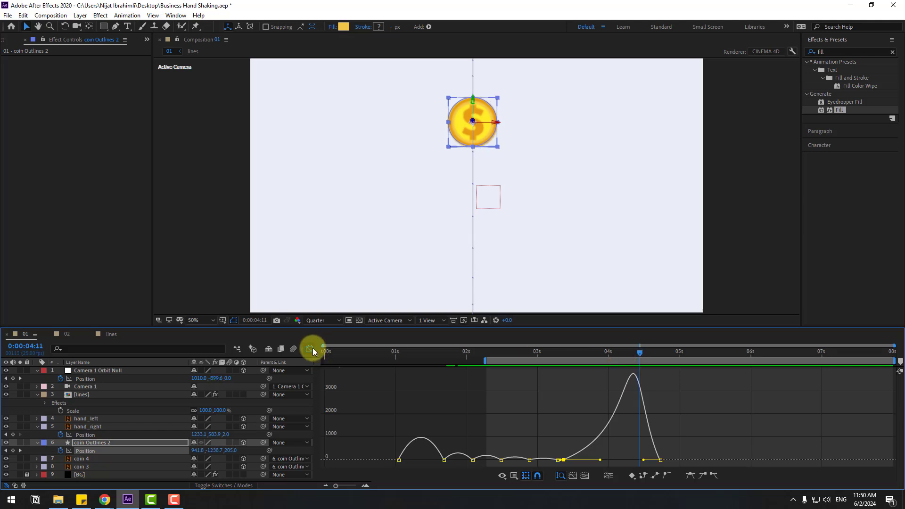
Step: Move the coin's last Position keyframe to 0:00:04:21 and preview its motion against the camera move
left_click(310, 350)
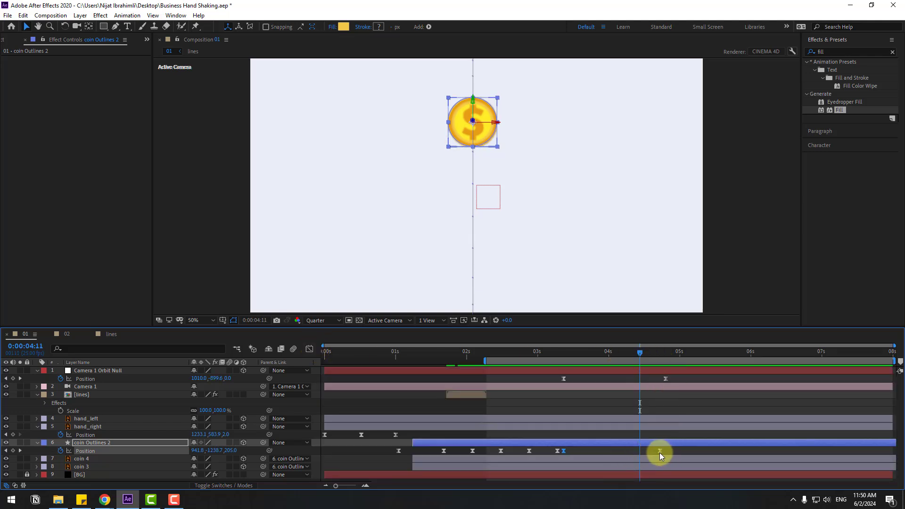
mouse_move(661, 450)
left_mouse_down()
mouse_move(652, 451)
mouse_move(689, 448)
mouse_move(669, 451)
left_mouse_up()
left_click(550, 354)
left_click_drag(558, 355, 683, 357)
key("space")
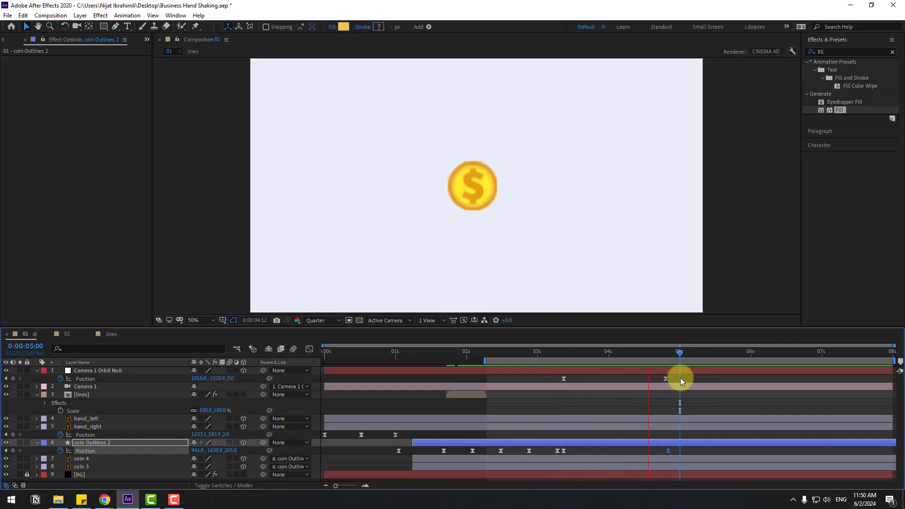
key("space")
left_click(553, 353)
left_click_drag(553, 352, 561, 352)
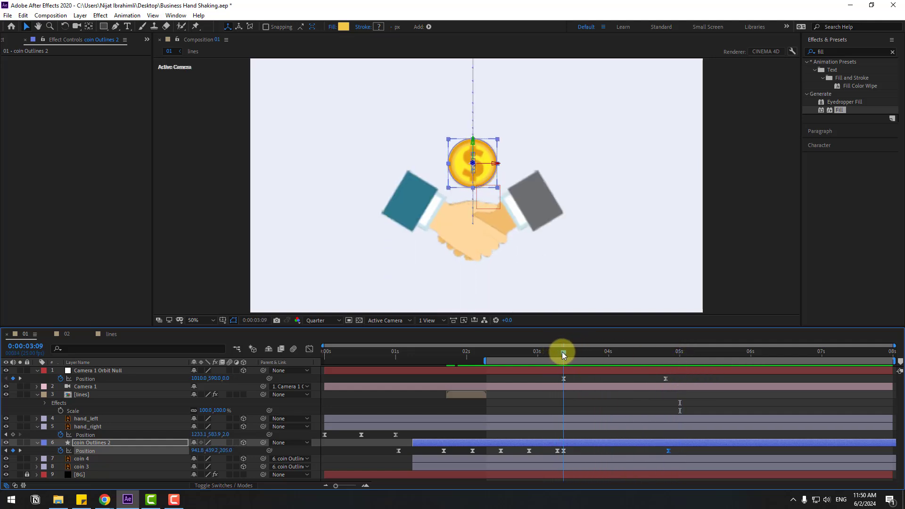
Step: Keyframe the coin's Y Rotation at 0:00:03:09, set it to 1x at 0:00:04:21 and preview the spin
left_click(87, 442)
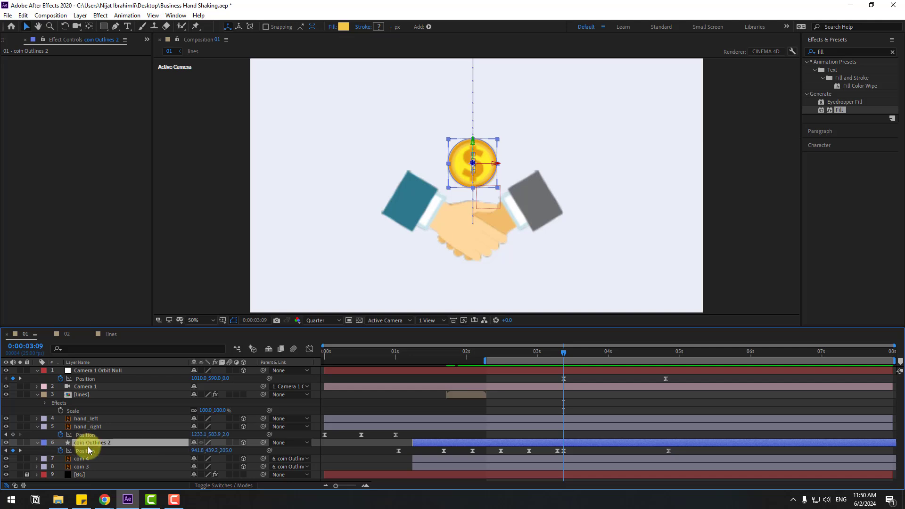
key("shift+r")
scroll(156, 439, "down", 1)
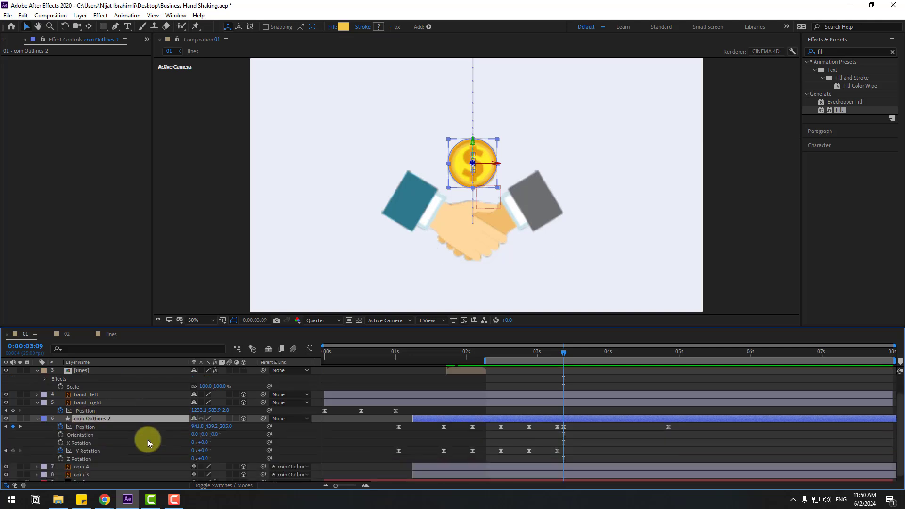
left_click(12, 450)
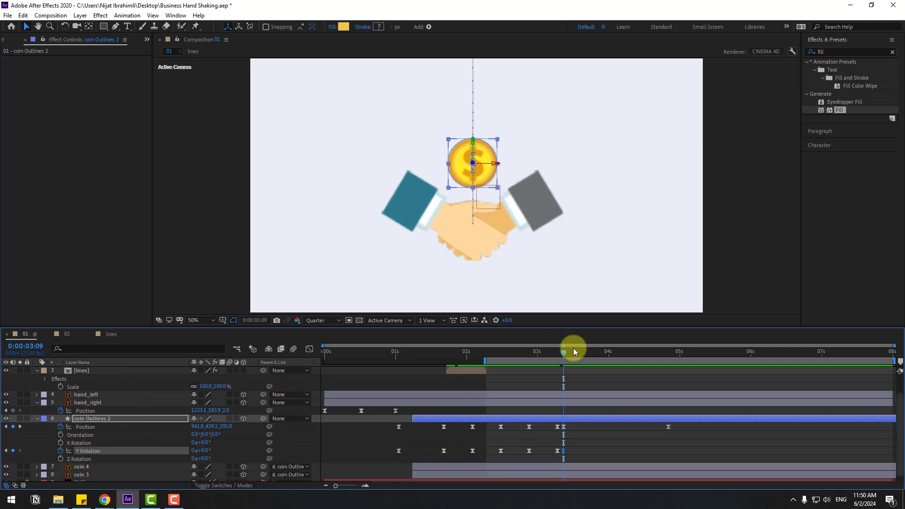
left_click(669, 357)
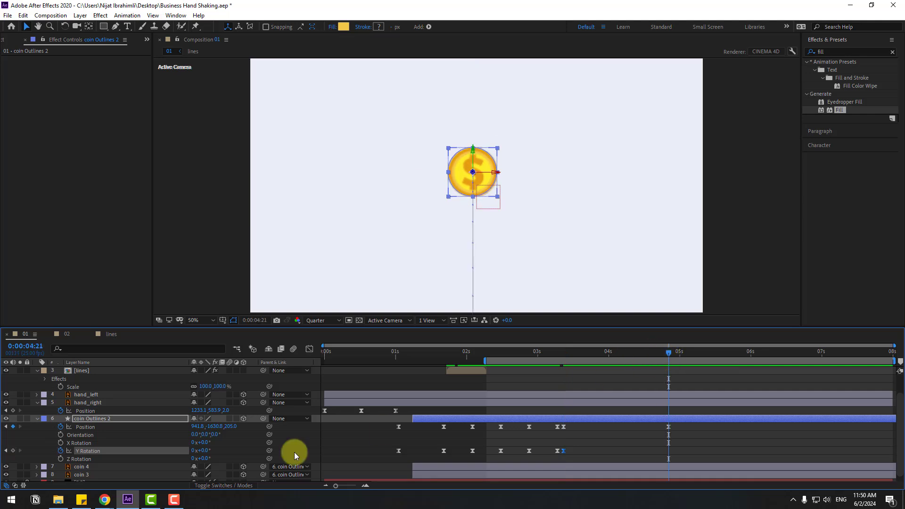
left_click(194, 451)
type("1")
key("Return")
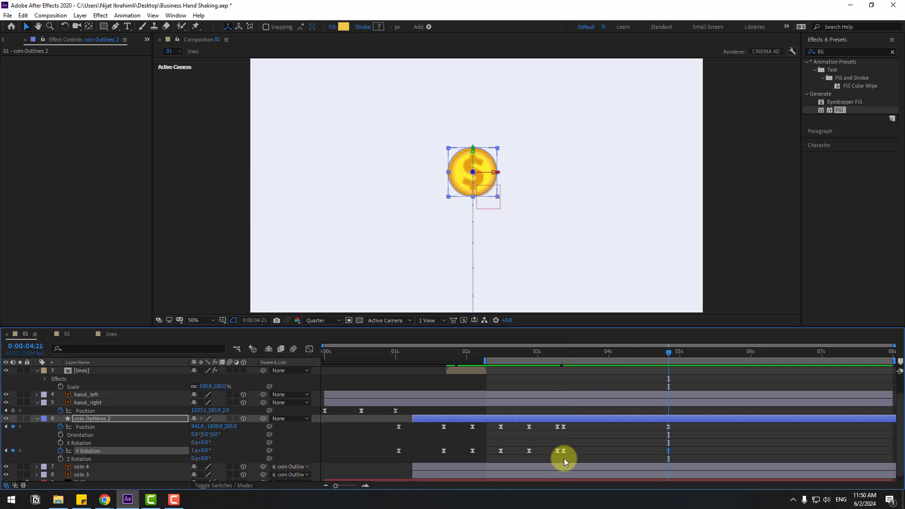
left_click(711, 443)
left_click_drag(556, 359, 671, 354)
key("space")
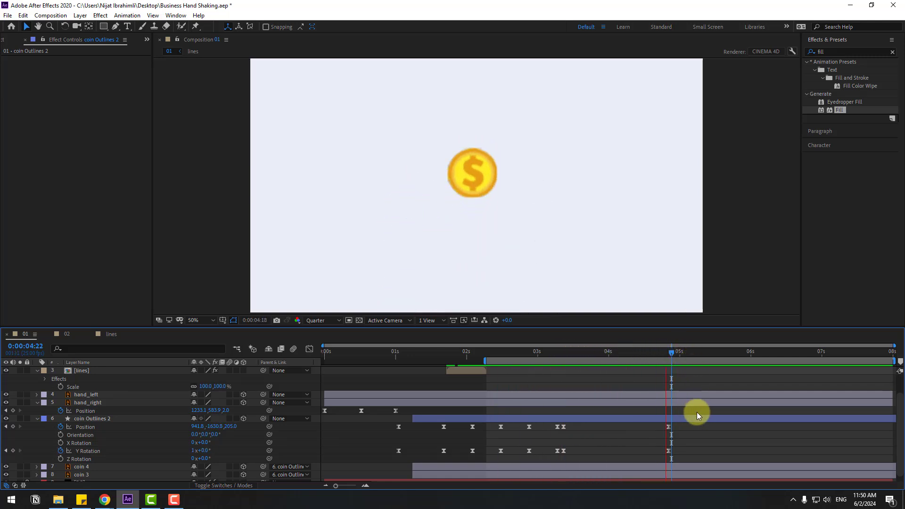
Step: At 0:00:04:21, set coin Outlines 2's last Position keyframe to X about 604 and Z -744, bringing the coin closer to the camera
left_click(575, 354)
left_click_drag(565, 354, 671, 387)
left_click_drag(665, 356, 667, 355)
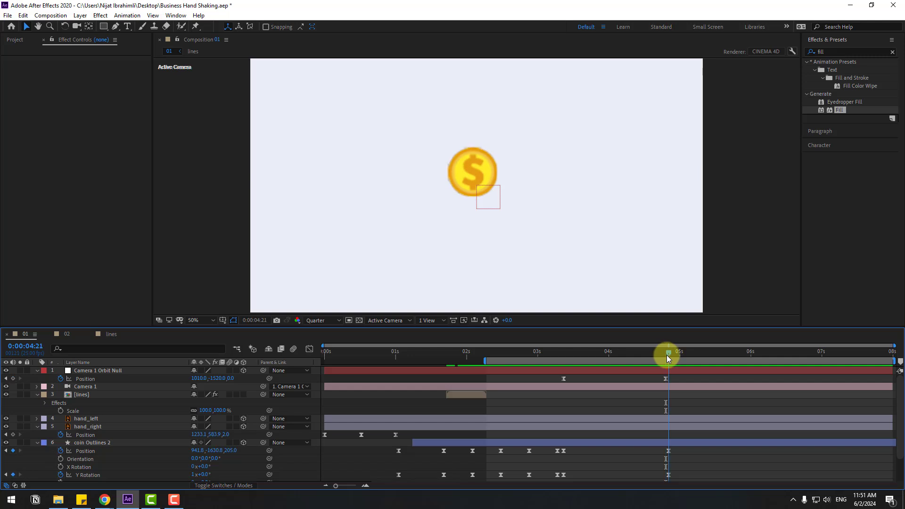
left_click_drag(673, 458, 663, 457)
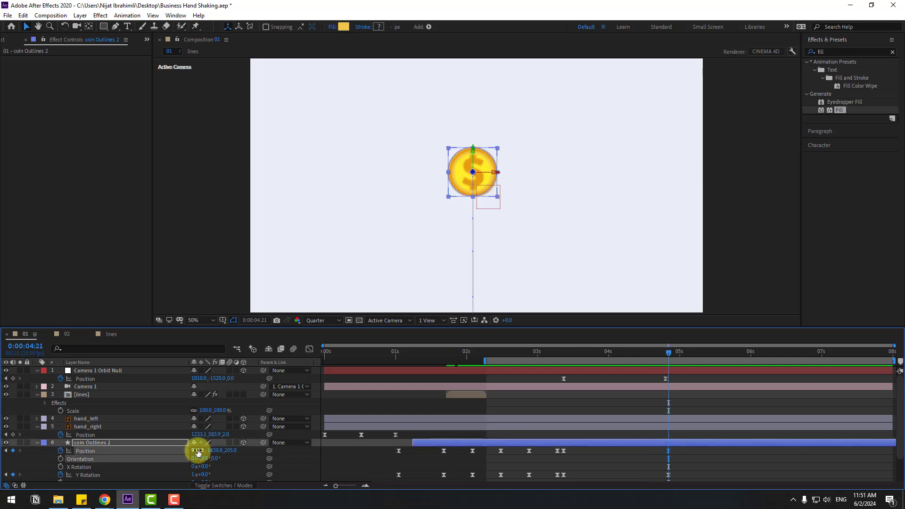
left_click_drag(198, 451, 129, 444)
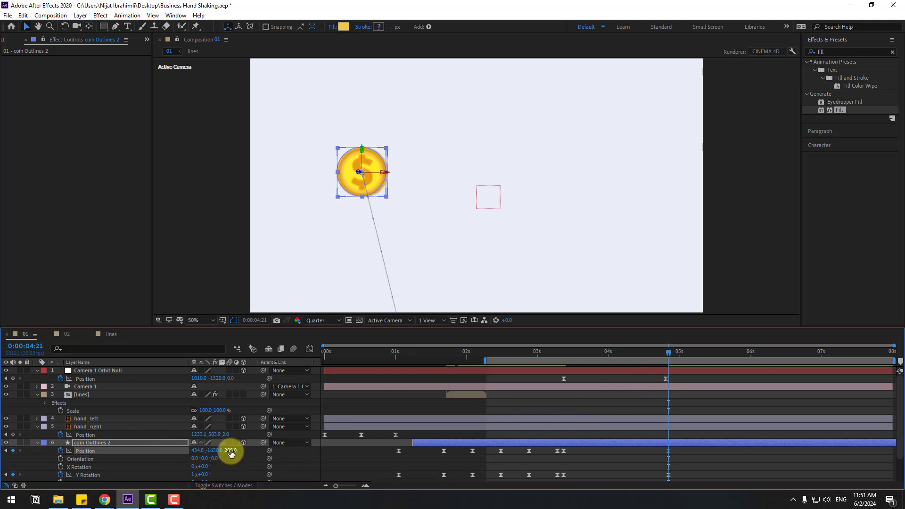
left_click_drag(236, 451, 288, 450)
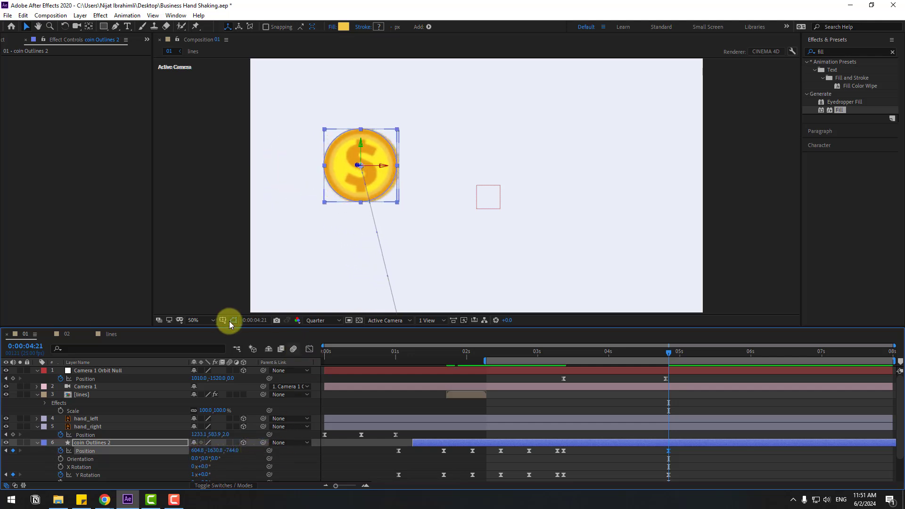
Step: Show the title/action safe guides, lower the coin to Position about 678.3, -1574.5 at its last keyframe, and preview the move
left_click(229, 321)
left_click(236, 329)
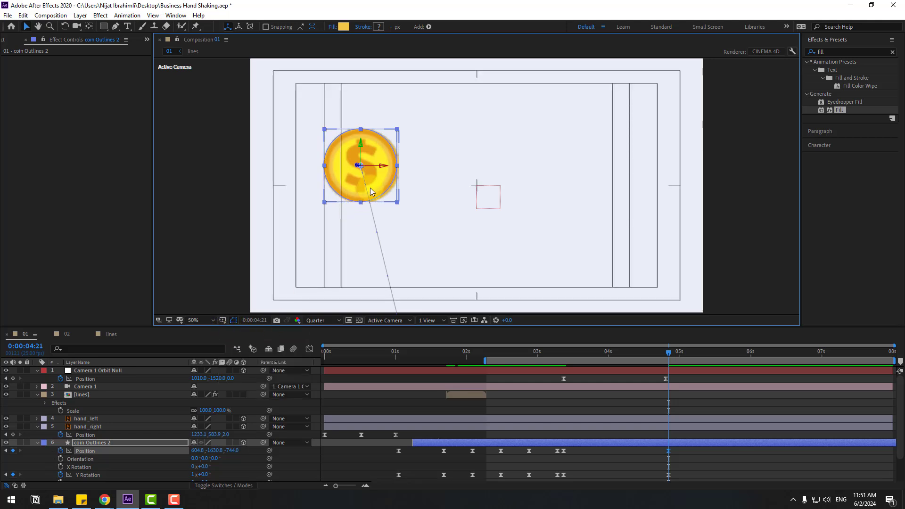
left_click_drag(373, 180, 398, 199)
left_click_drag(529, 354, 682, 355)
key("space")
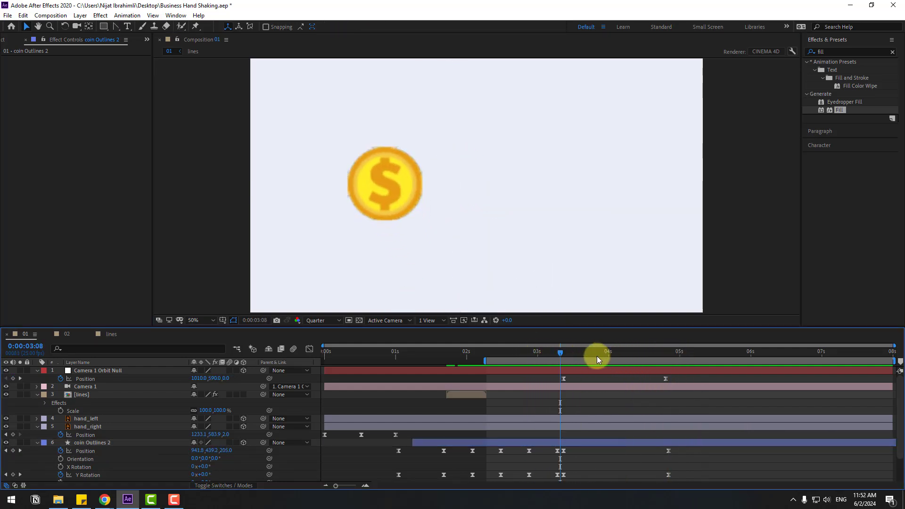
Step: Add the text "logo" beside the coin at 0:00:04:21
left_click(668, 355)
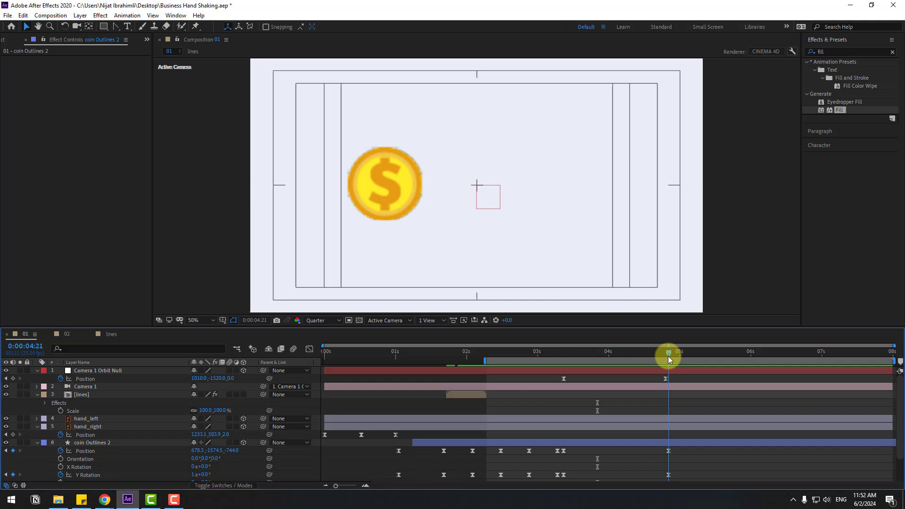
left_click(127, 29)
left_click(477, 171)
type("logo")
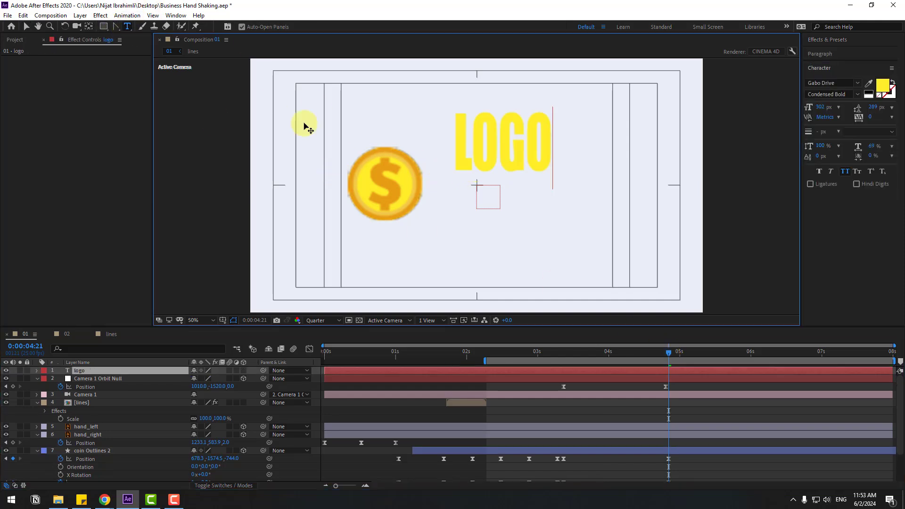
Step: Fill the whole logo text with the orange sampled from the coin's dollar sign
key("ctrl+a")
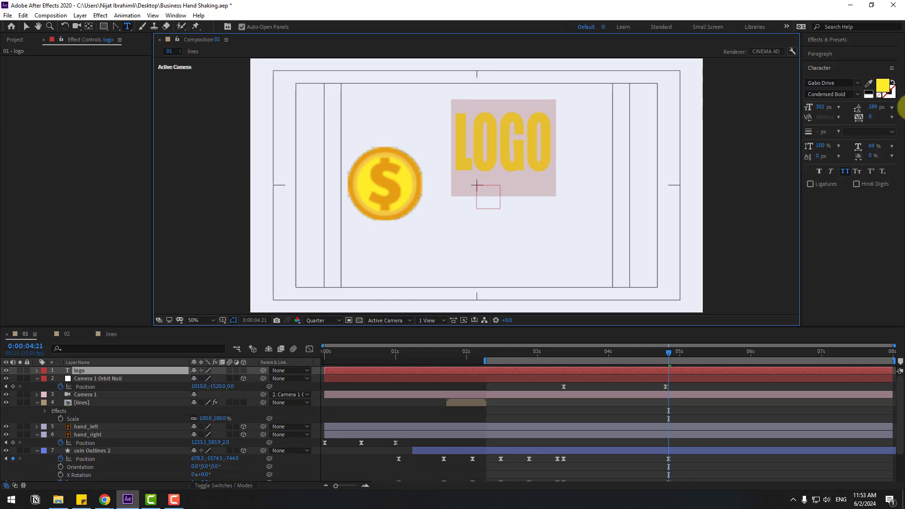
left_click(868, 83)
left_click(467, 184)
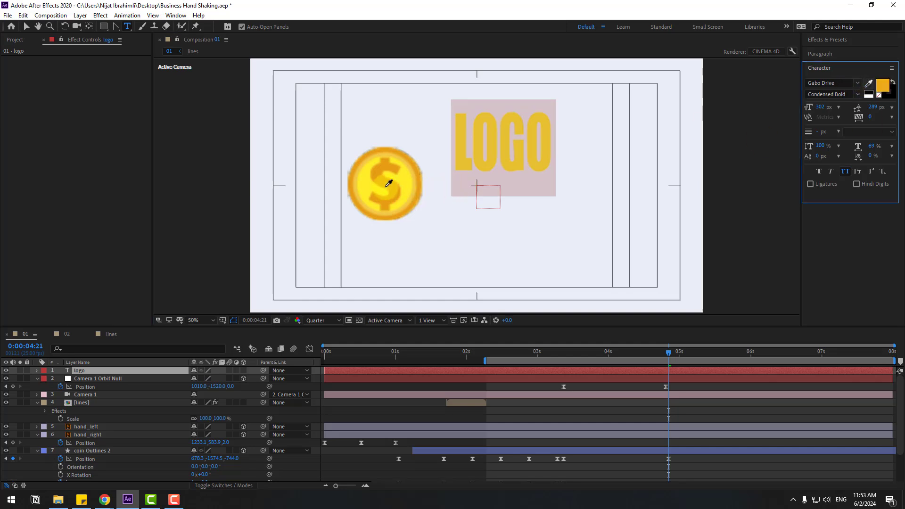
left_click(387, 186)
left_click(26, 26)
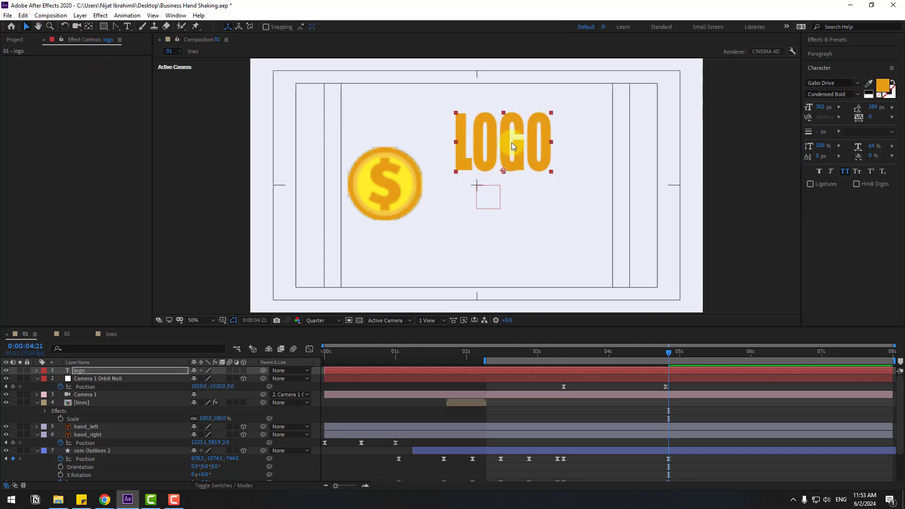
Step: Set the logo text's font size to 374 px and align it vertically with the coin, leaving a gap between them
left_click_drag(513, 146, 499, 186)
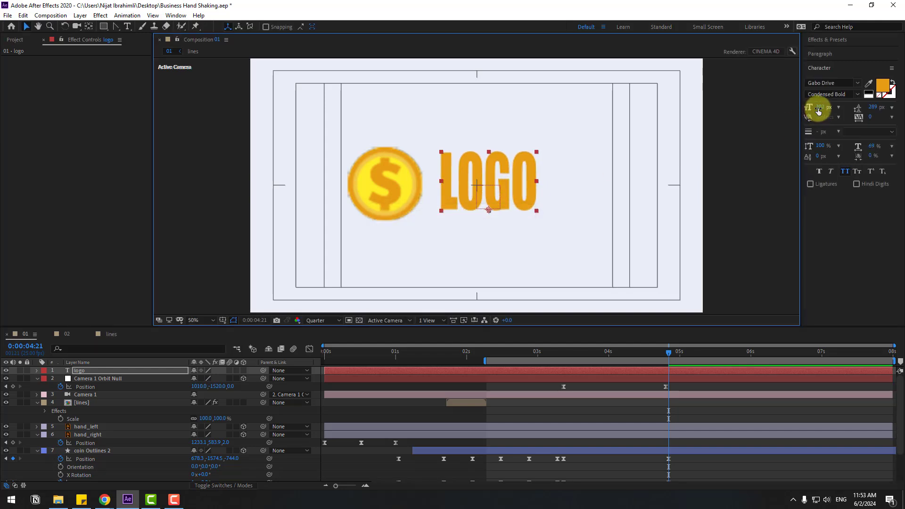
left_click_drag(818, 109, 853, 104)
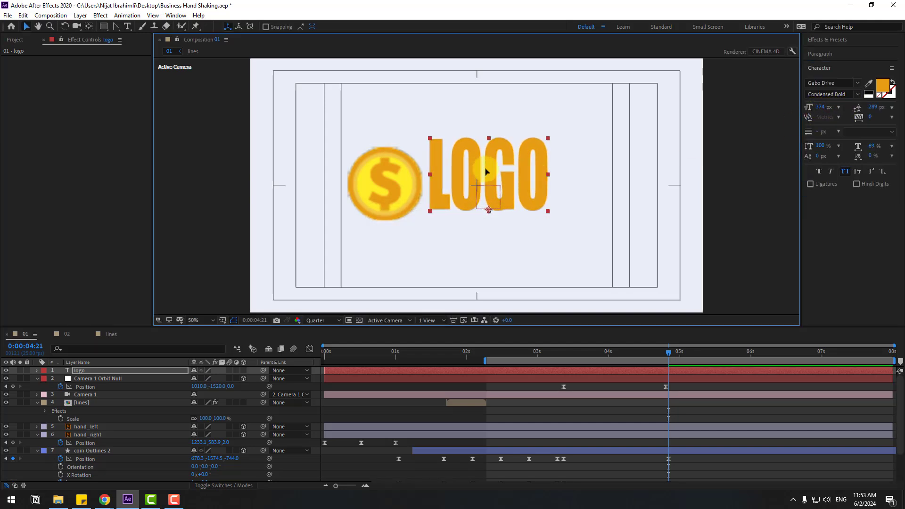
left_click_drag(487, 172, 507, 174)
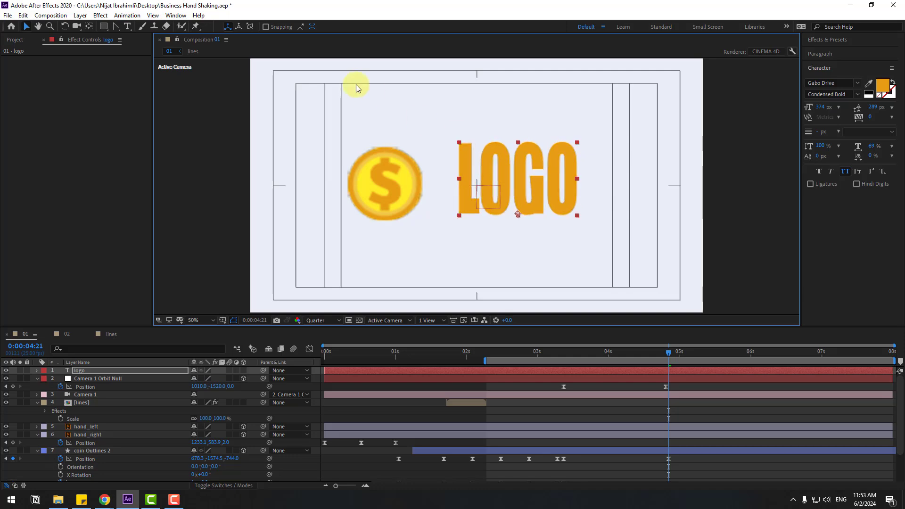
Step: Apply Animation Composer 3's Overshoot Position & Scale Characters preset, Bottom variant, to the logo text as an In animation
left_click(171, 17)
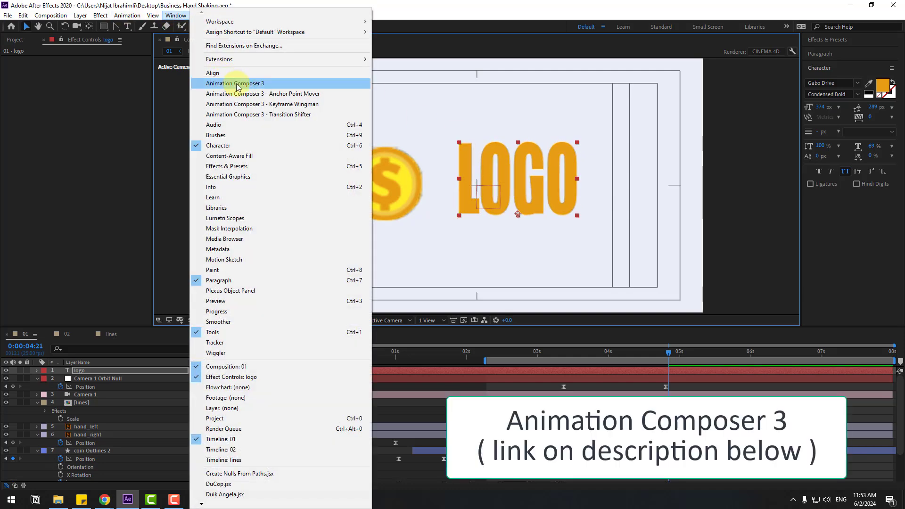
left_click(253, 85)
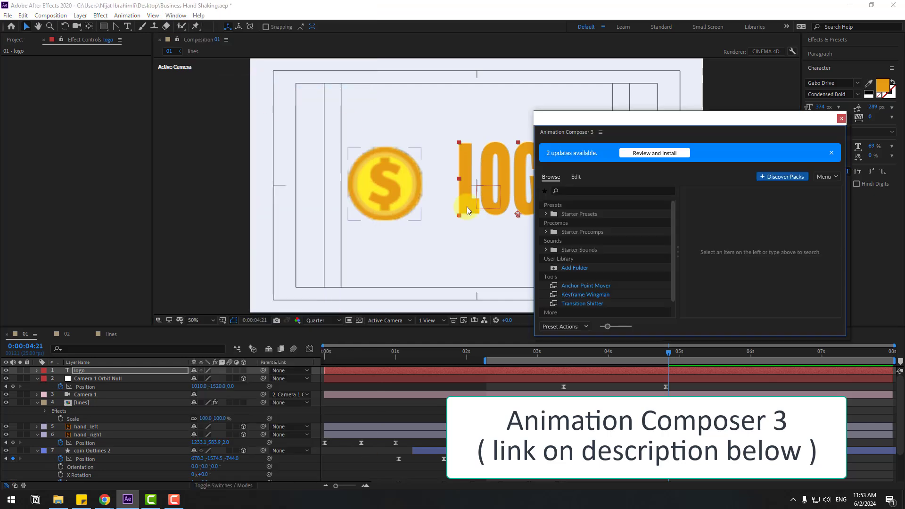
left_click(547, 215)
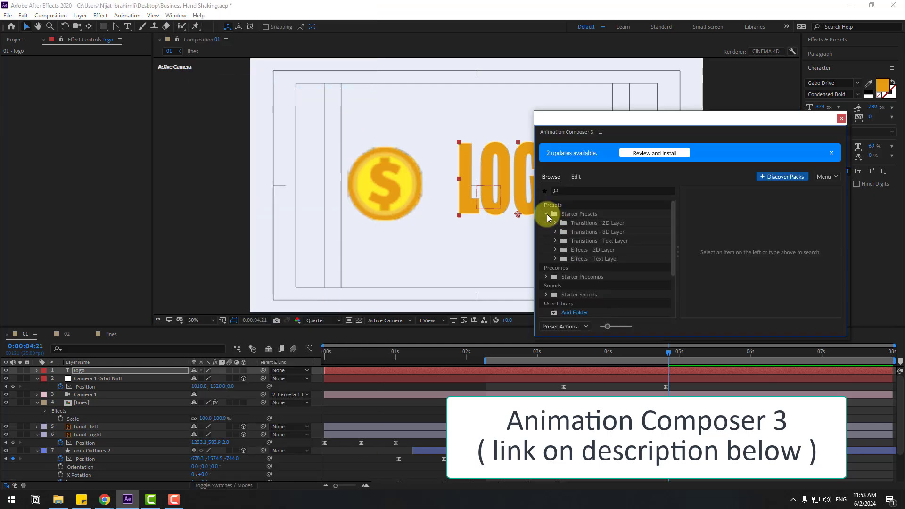
left_click(556, 242)
scroll(624, 287, "down", 1)
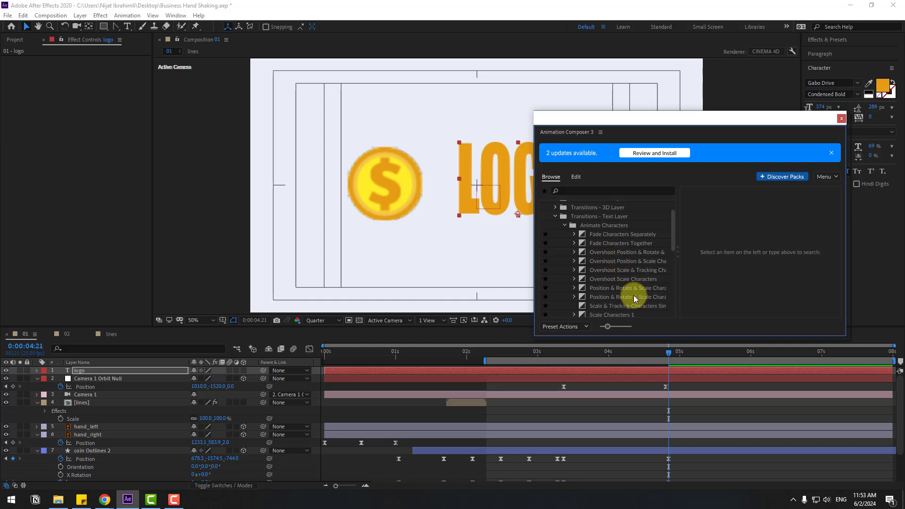
left_click(617, 280)
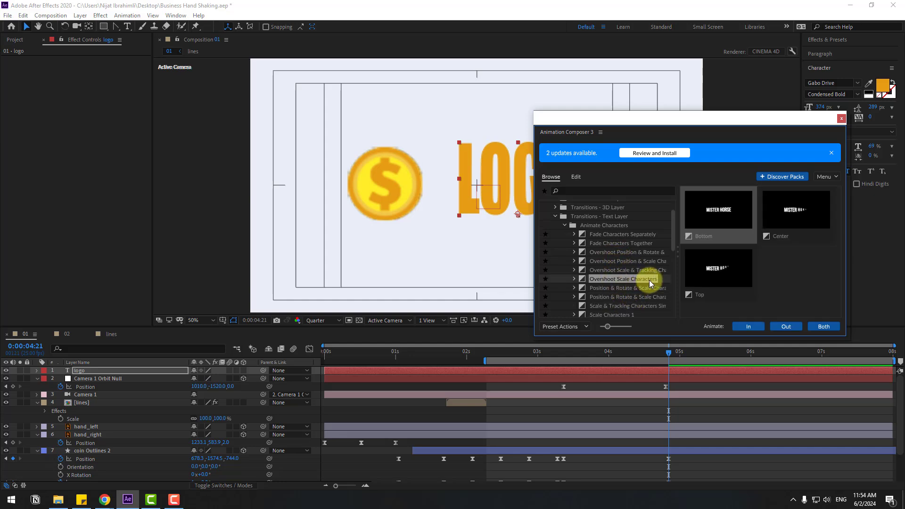
left_click(624, 261)
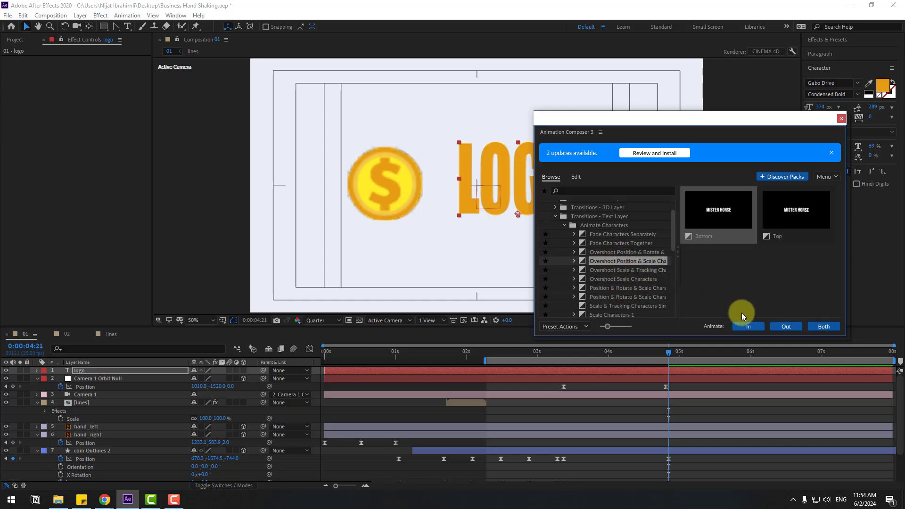
left_click(751, 327)
left_click(841, 119)
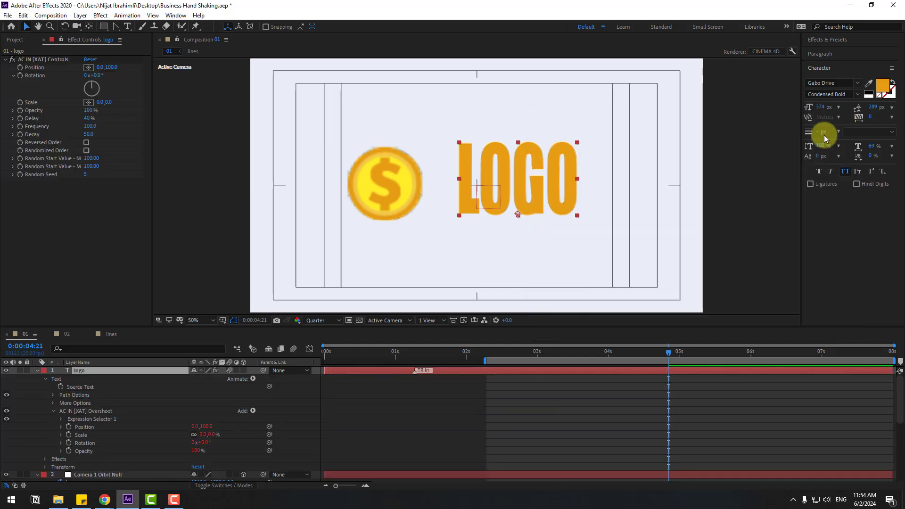
Step: Lengthen the logo's In transition, preview its layer starting at about 0:00:04:14, and slide it back so the full word shows at 0:00:04:21
left_click(37, 371)
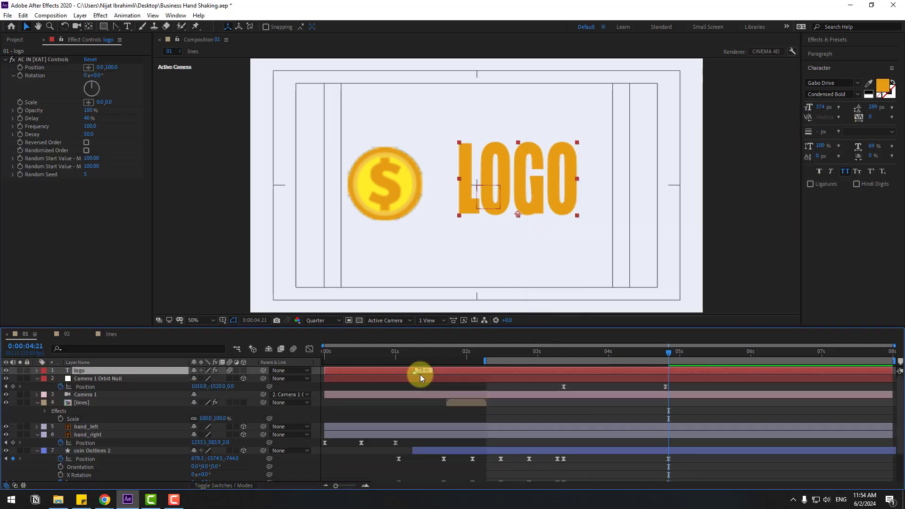
left_click_drag(415, 372, 438, 372)
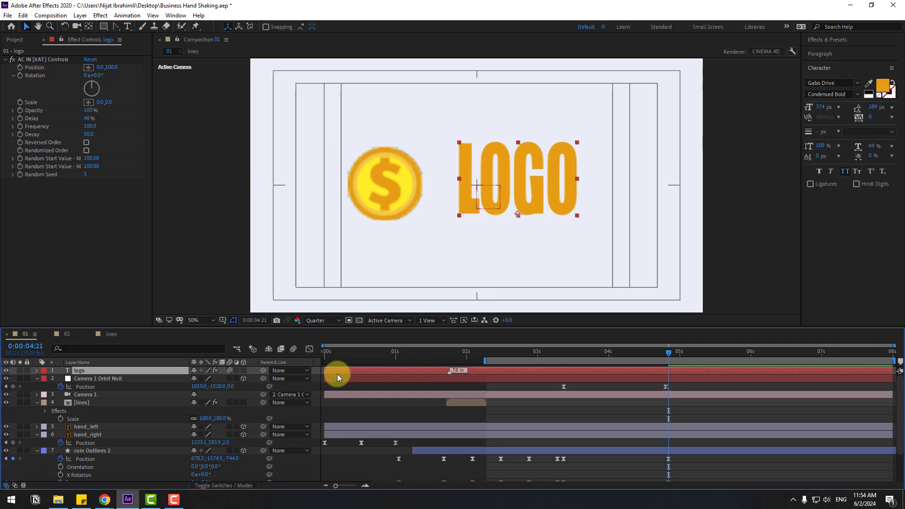
left_click_drag(337, 374, 662, 371)
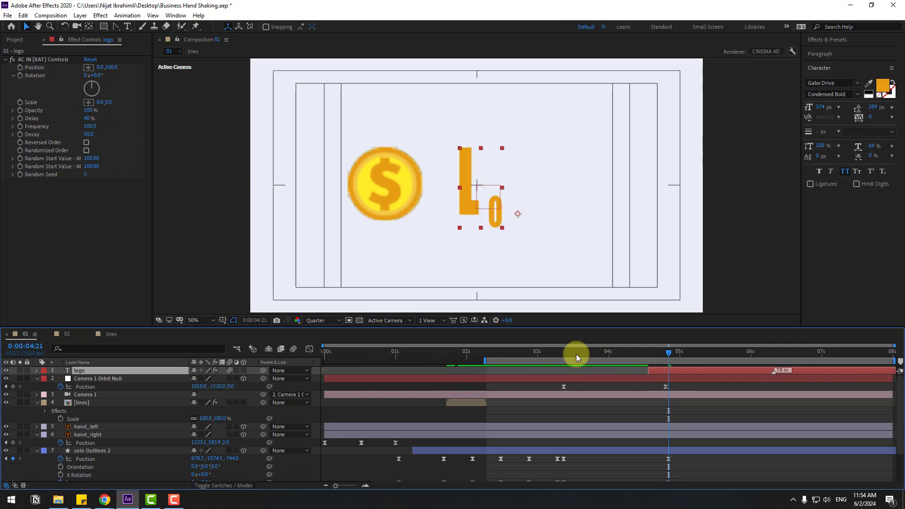
mouse_move(576, 354)
left_mouse_down()
mouse_move(668, 357)
mouse_move(661, 373)
mouse_move(589, 372)
left_mouse_up()
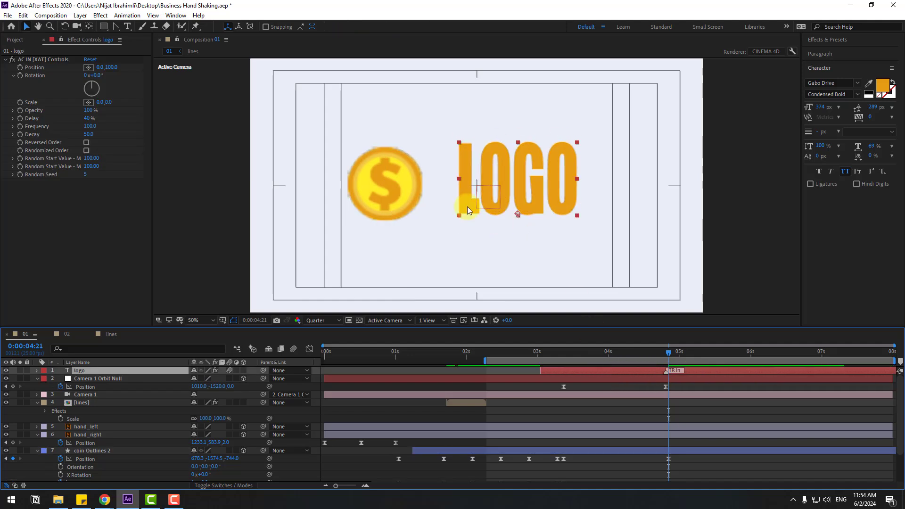
Step: Move the coin's last Position keyframe to about 736, -1584.6, closing the gap to the logo text, and select the text layer
left_click(668, 459)
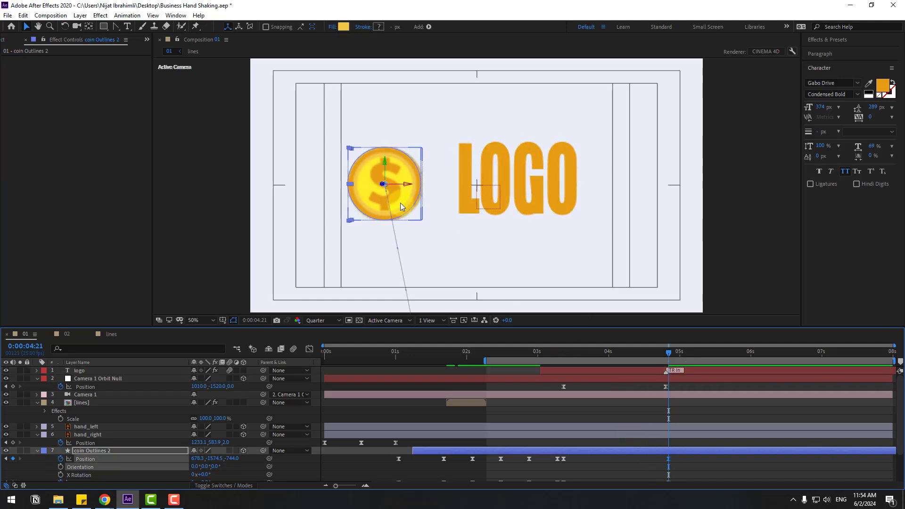
left_click_drag(402, 202, 420, 202)
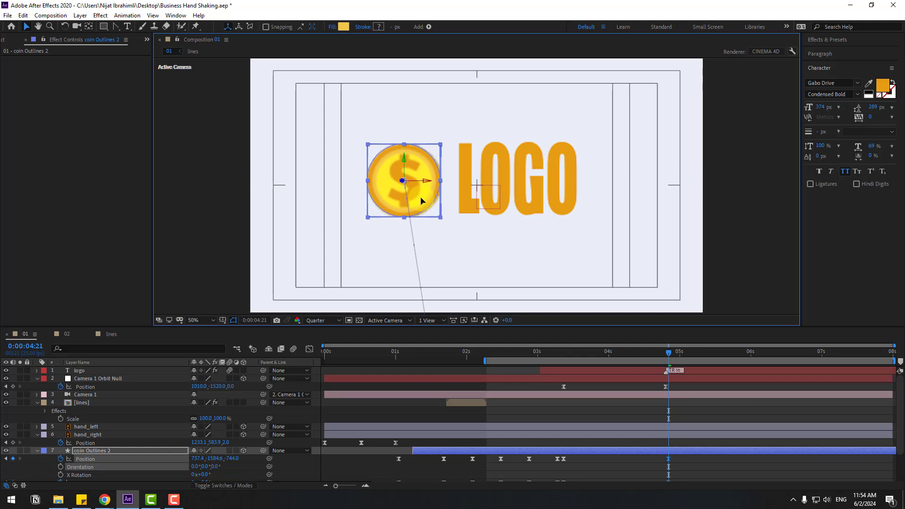
left_click(499, 193)
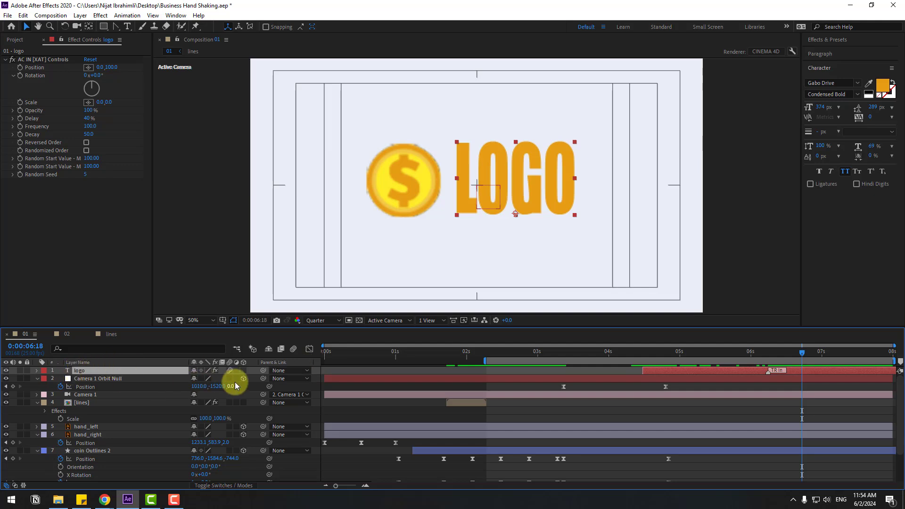
Step: Make the logo text layer 3D and move it up into the camera's view, beside the coin
left_click(243, 371)
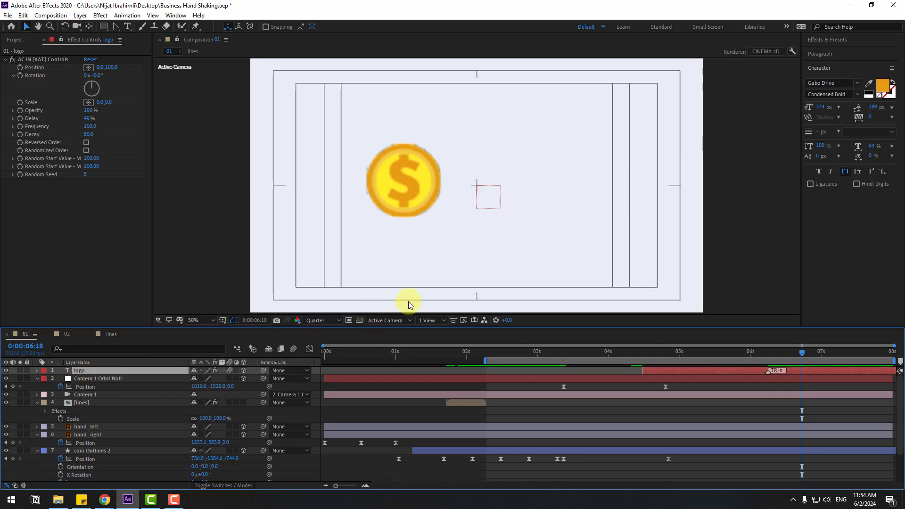
scroll(504, 253, "down", 4)
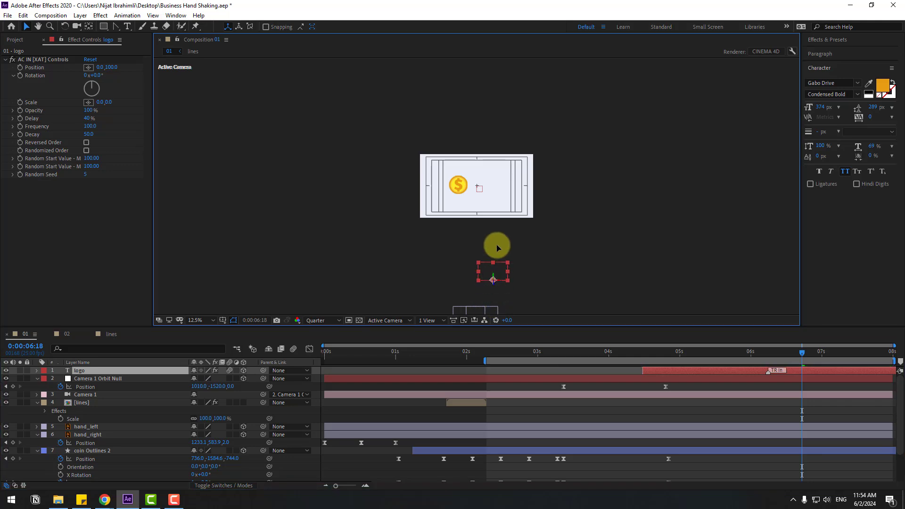
left_click_drag(497, 247, 493, 202)
scroll(471, 220, "up", 4)
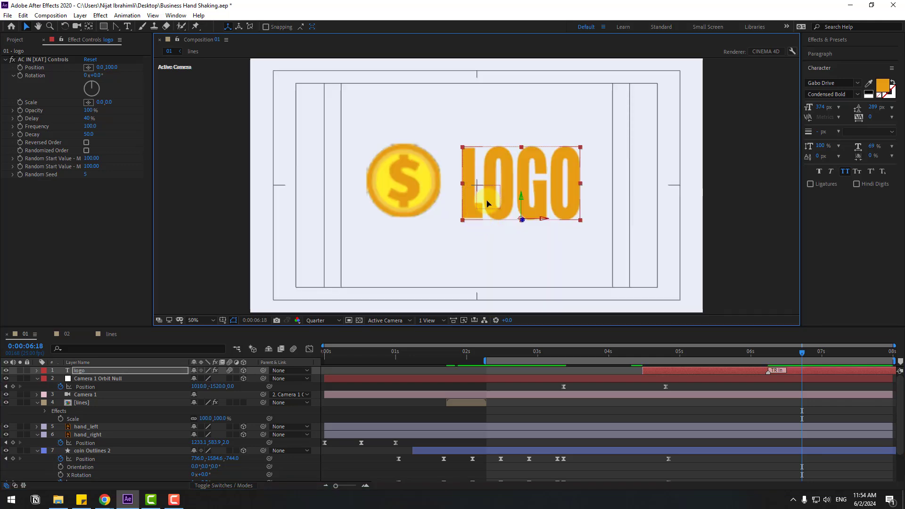